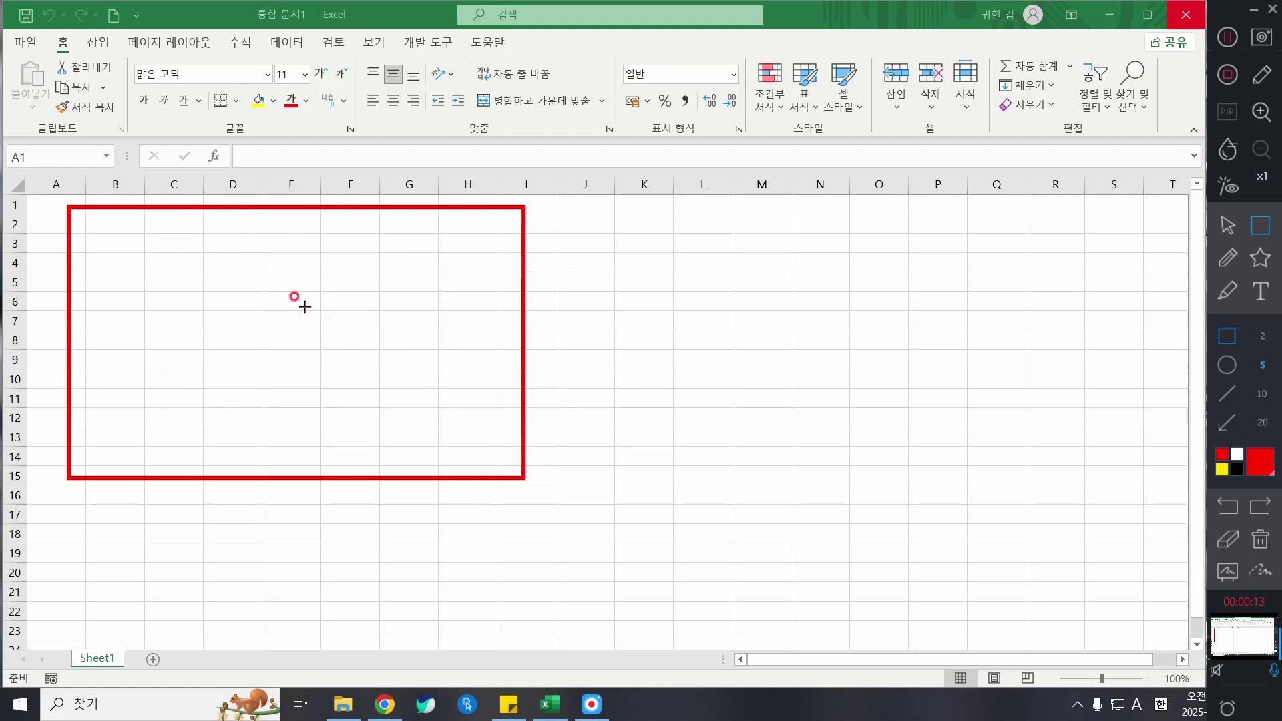
pyautogui.click(1263, 544)
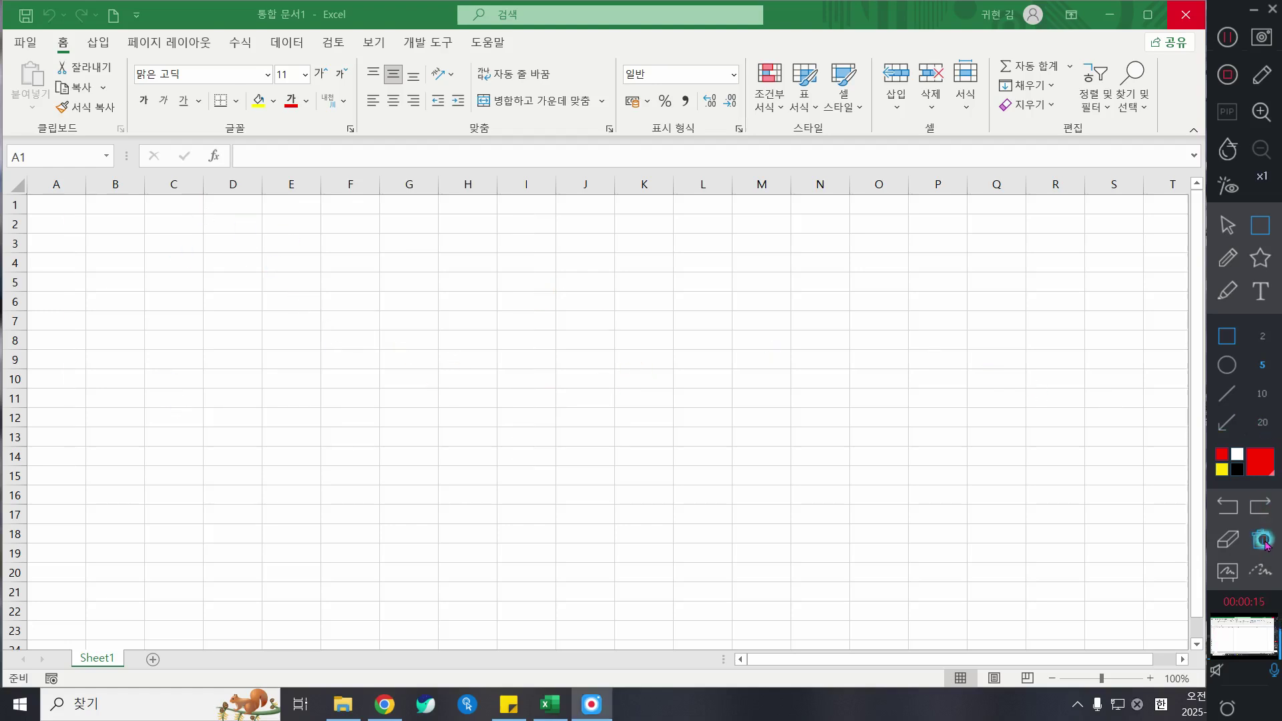
pyautogui.click(1227, 225)
pyautogui.click(142, 229)
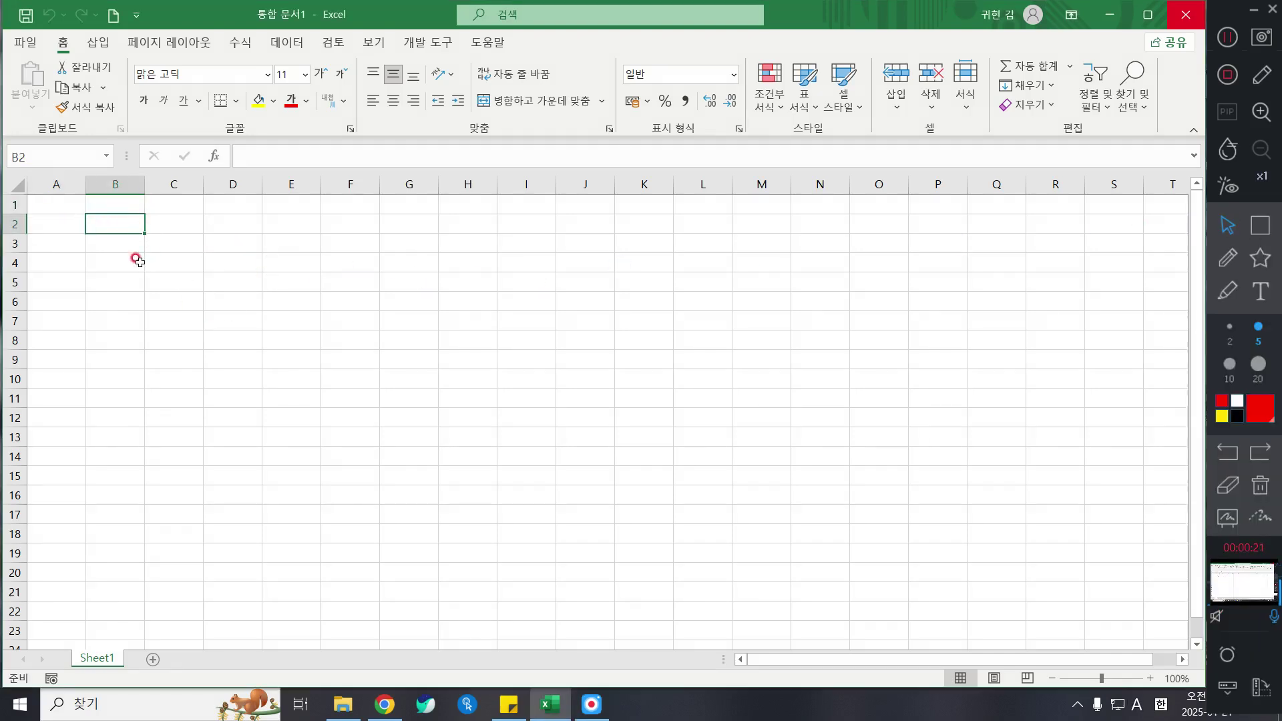
pyautogui.click(468, 703)
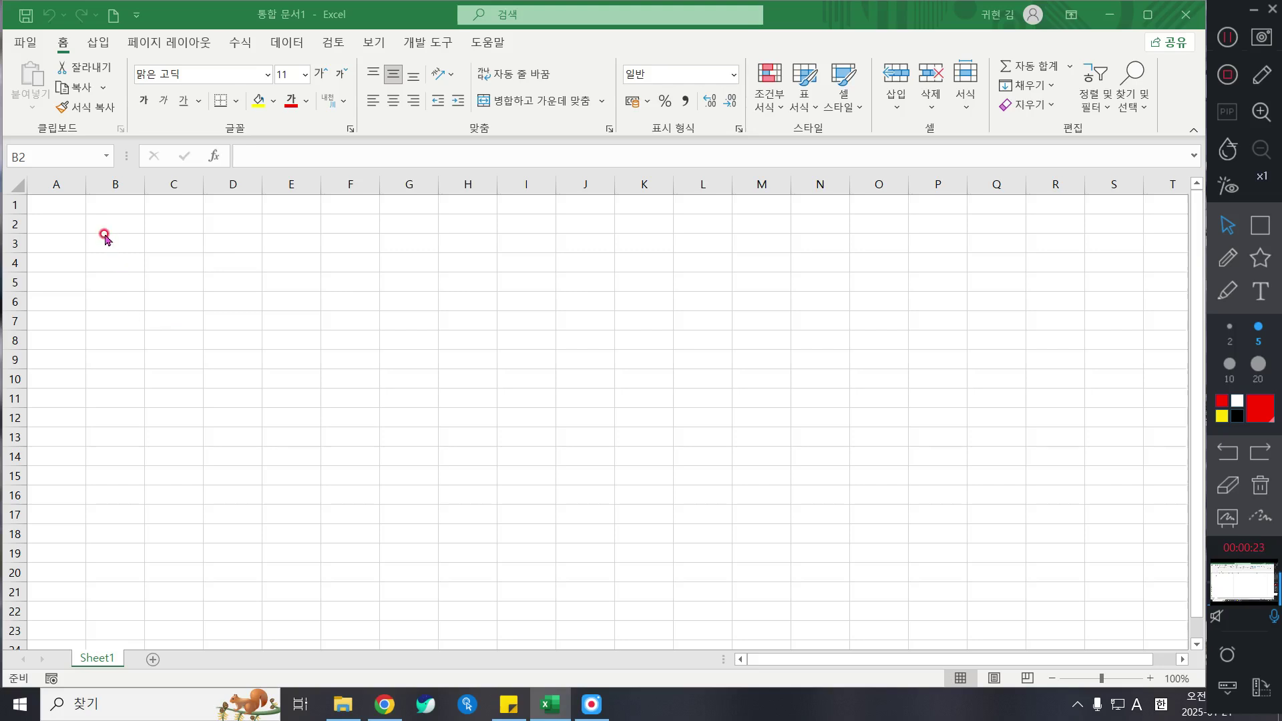
pyautogui.click(171, 248)
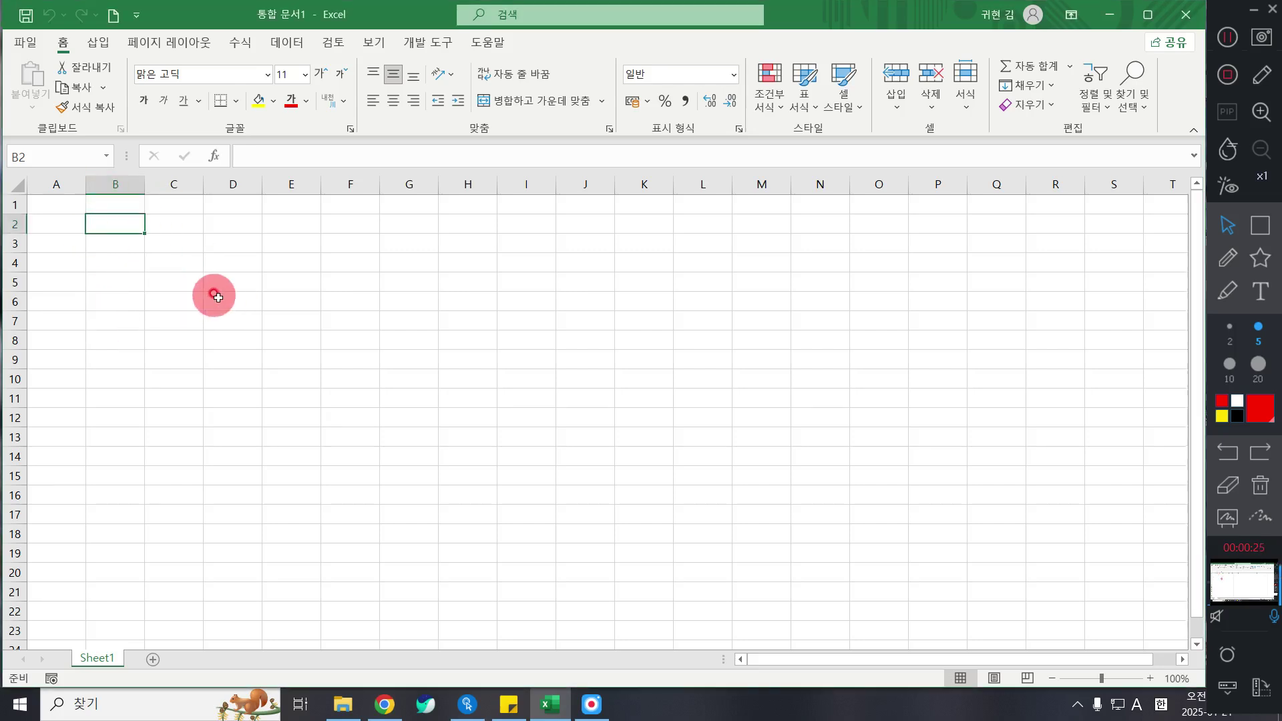
# Step: Hide the worksheet gridlines and show them again
pyautogui.click(384, 50)
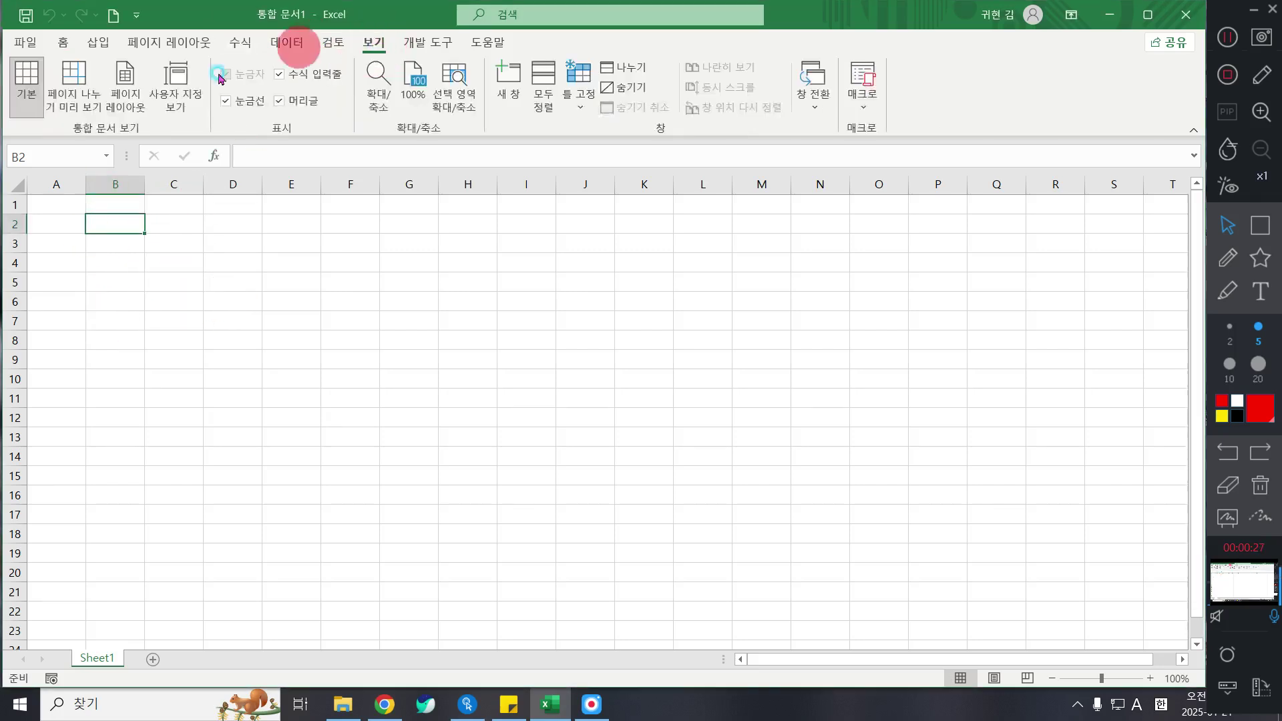
pyautogui.click(230, 100)
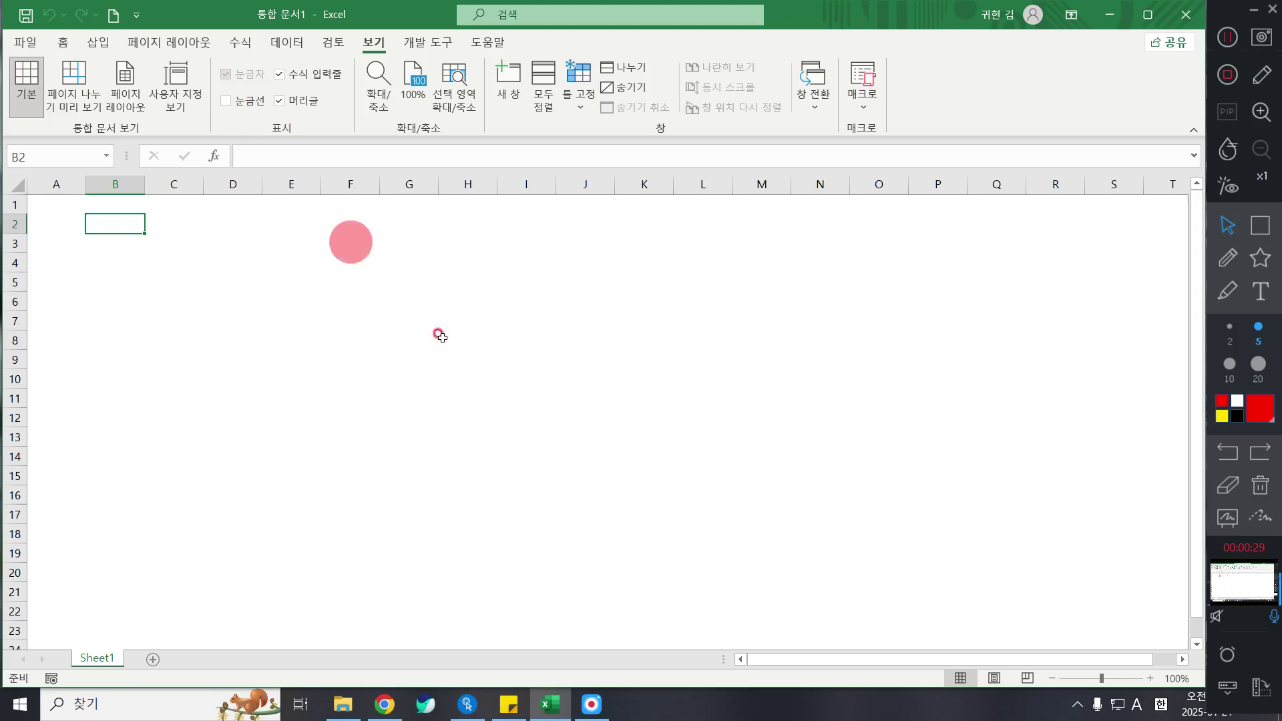
pyautogui.click(243, 101)
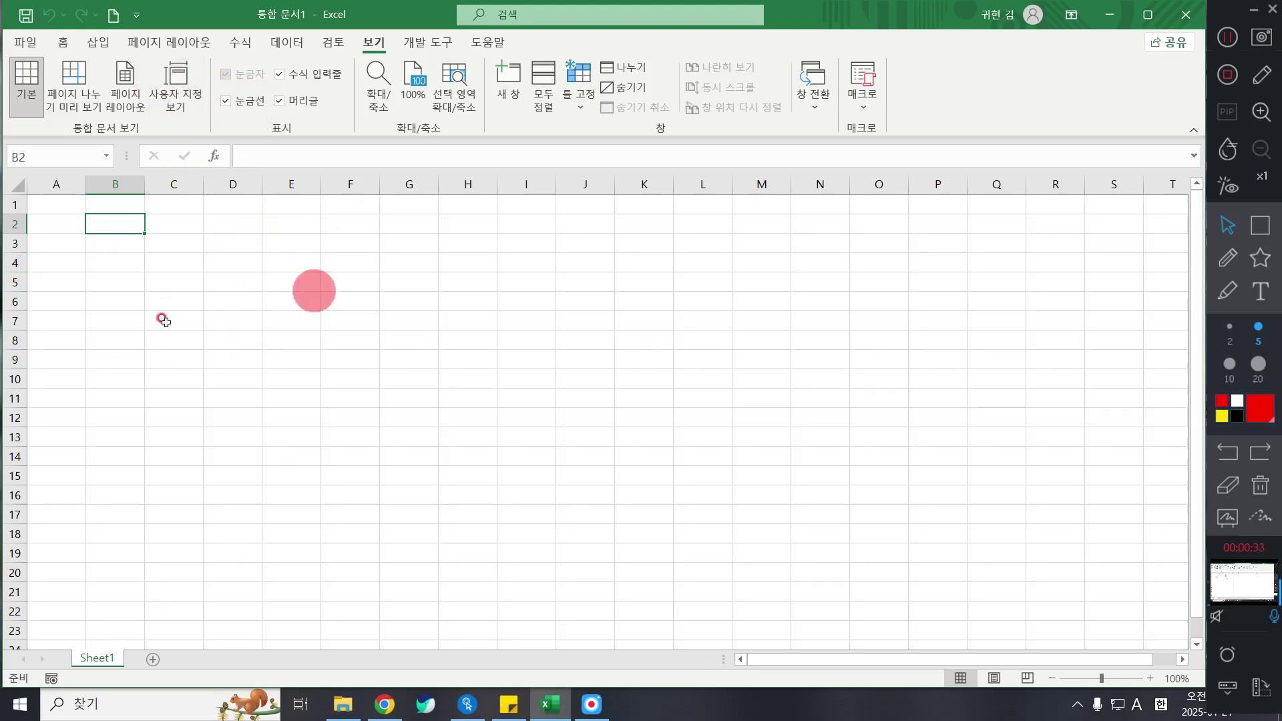
# Step: Enter the title "1학기 시간표" in cell B1
pyautogui.click(63, 42)
pyautogui.click(112, 270)
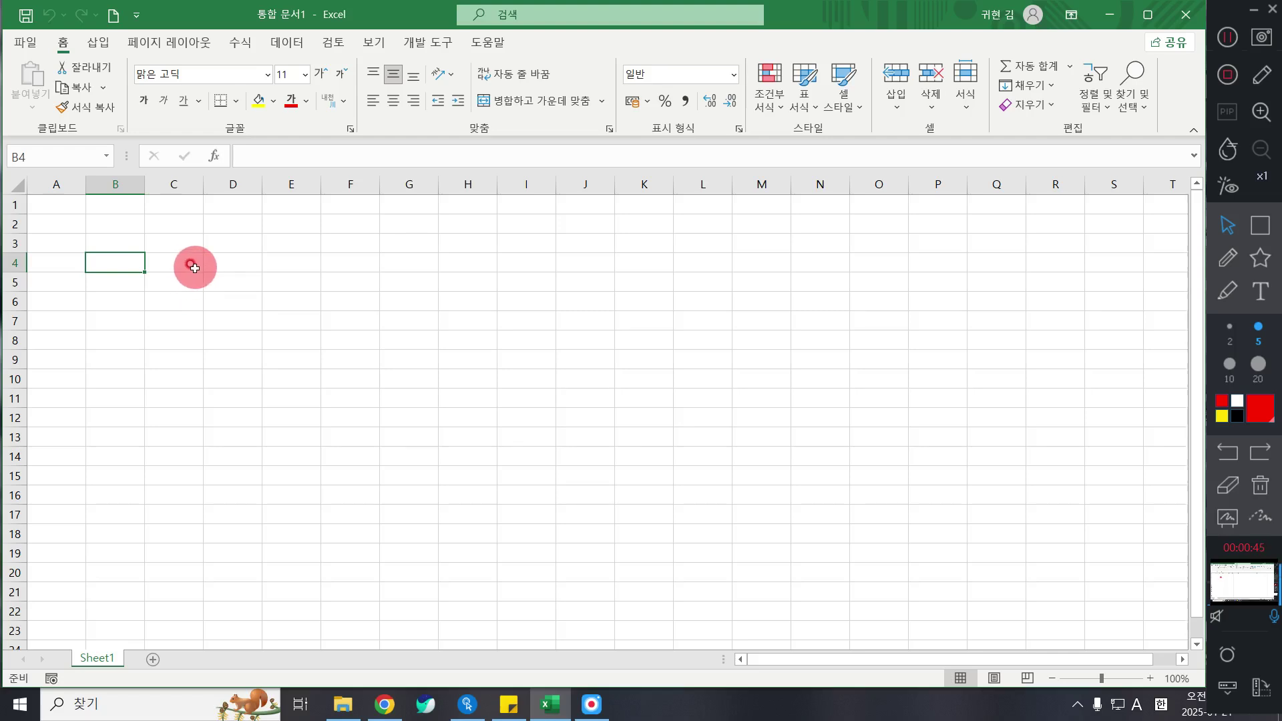
pyautogui.keyDown('ctrl'); pyautogui.scroll(2, 194, 268); pyautogui.keyUp('ctrl')
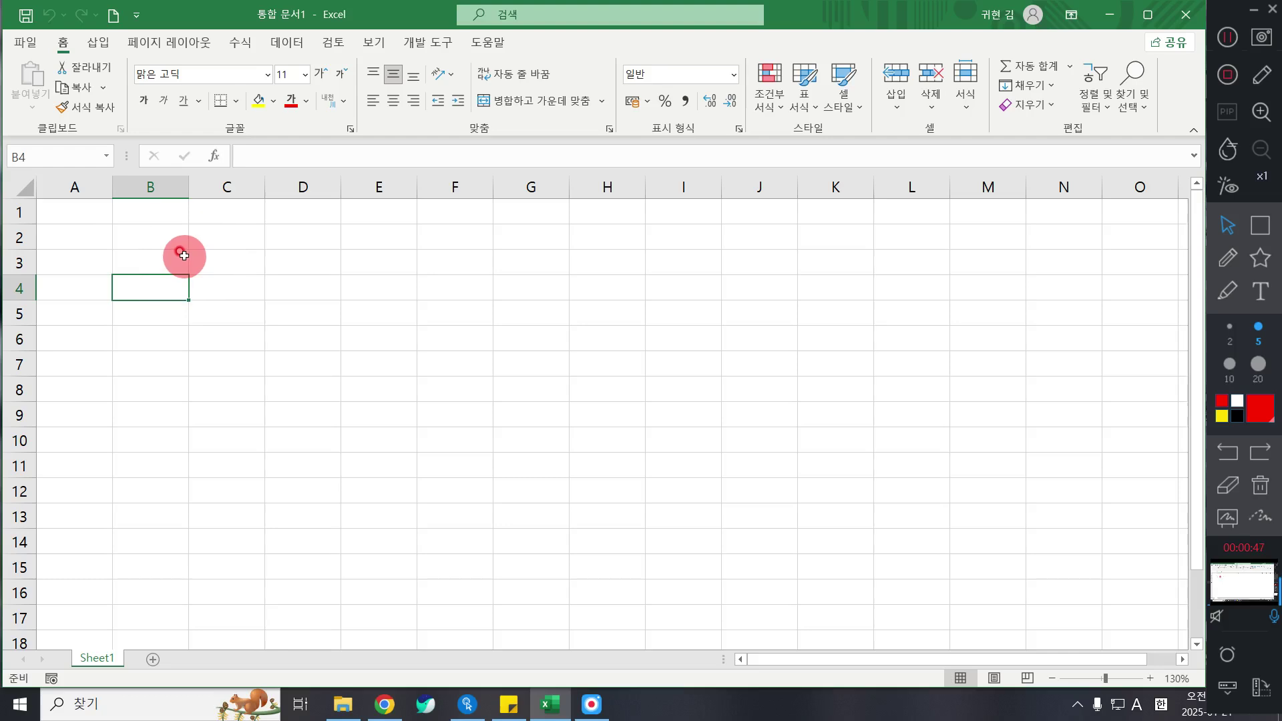
pyautogui.click(151, 213)
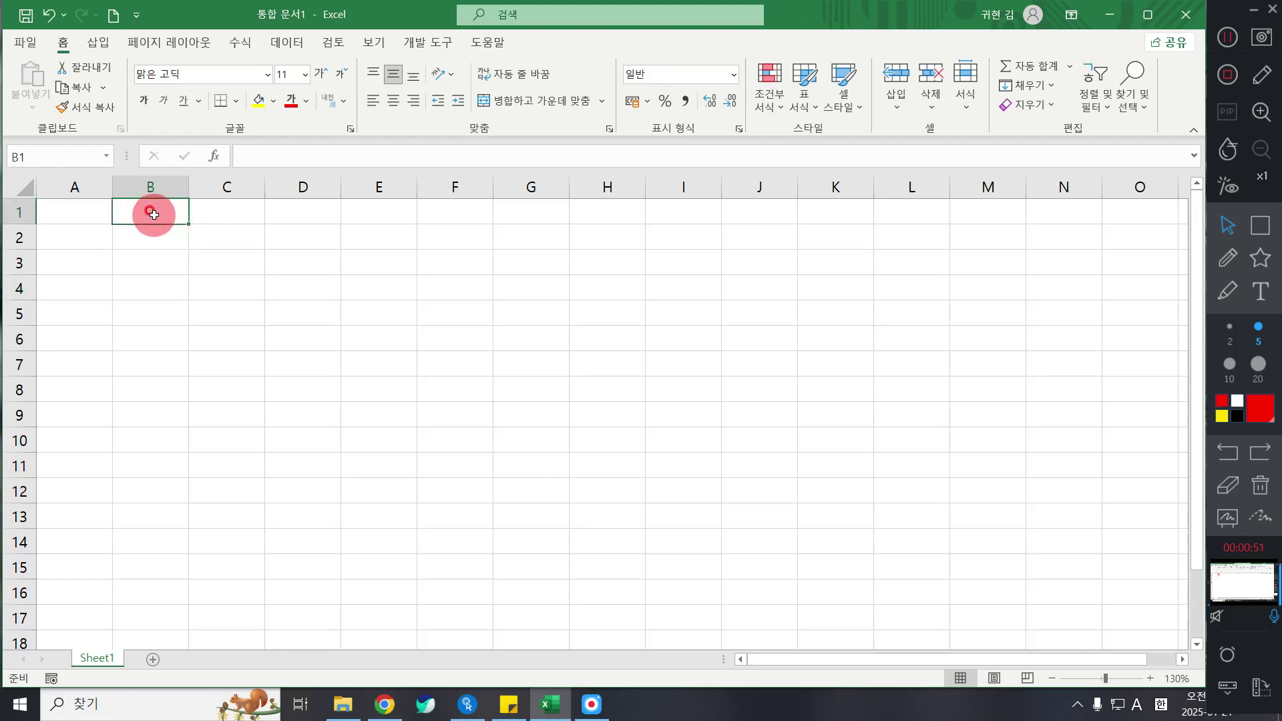
pyautogui.write('1gkrrl')
pyautogui.press('BackSpace')
pyautogui.press('BackSpace')
pyautogui.press('BackSpace')
pyautogui.press('BackSpace')
pyautogui.press('BackSpace')
pyautogui.press('BackSpace')
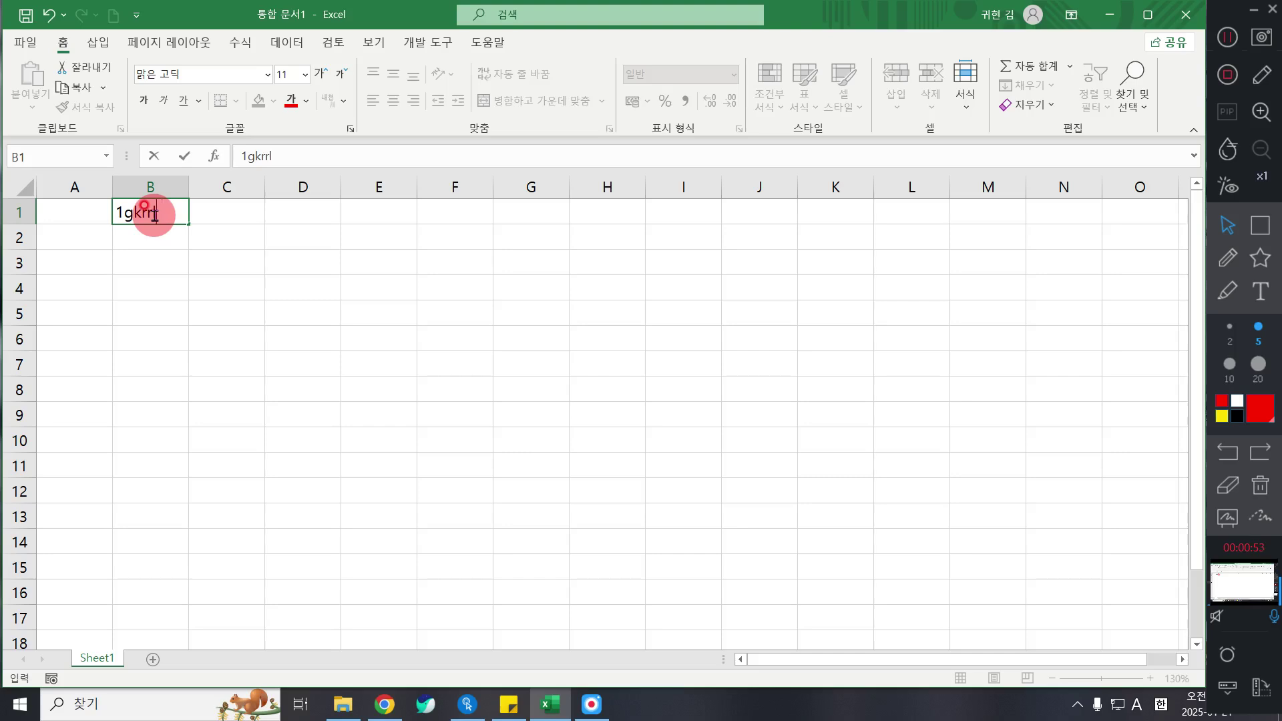
pyautogui.press('Hangul')
pyautogui.press('BackSpace')
pyautogui.write('1학기 시간표')
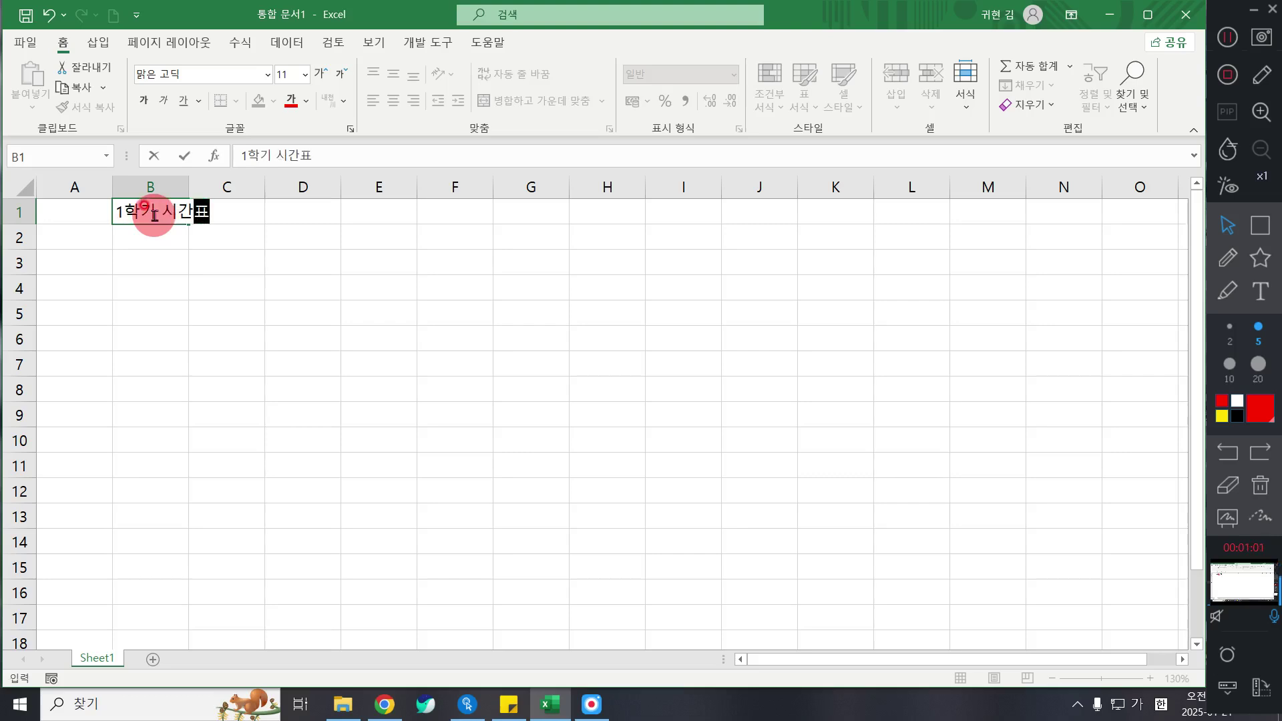
pyautogui.press('Return')
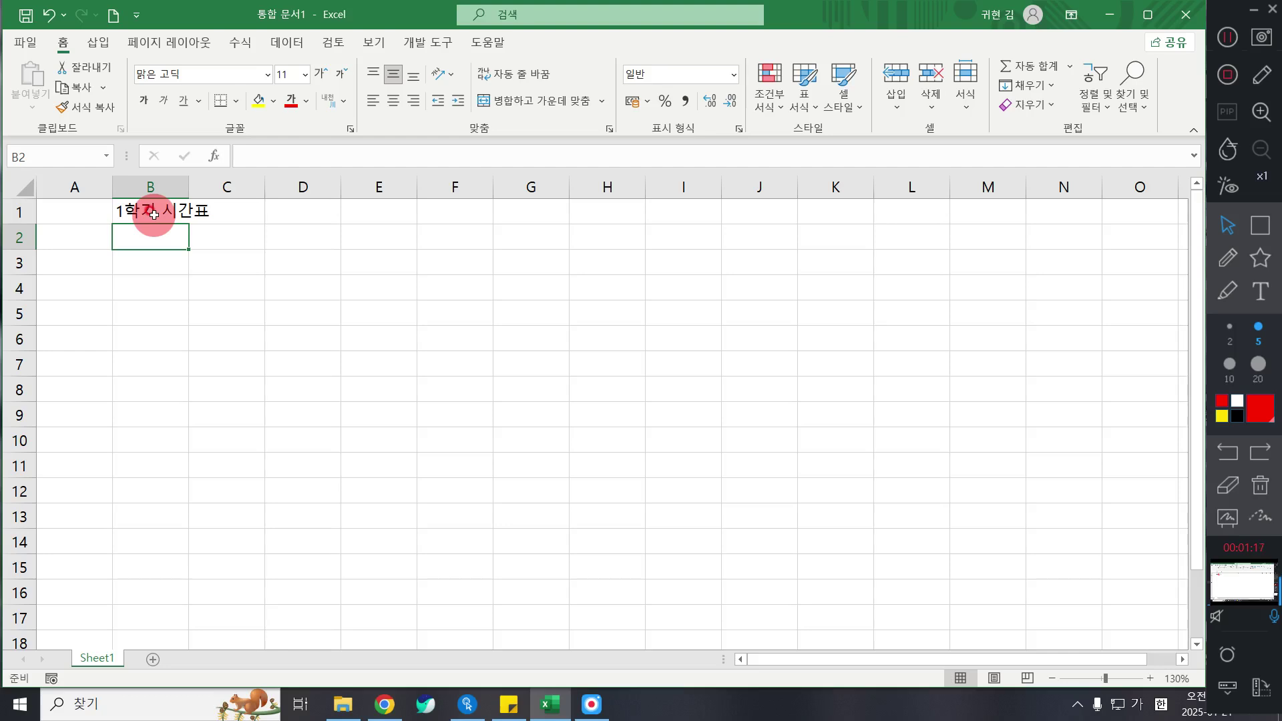
# Step: Enter the subtitle "DAILY SCHEDULE" in cell B2, below the Korean title
pyautogui.write('d')
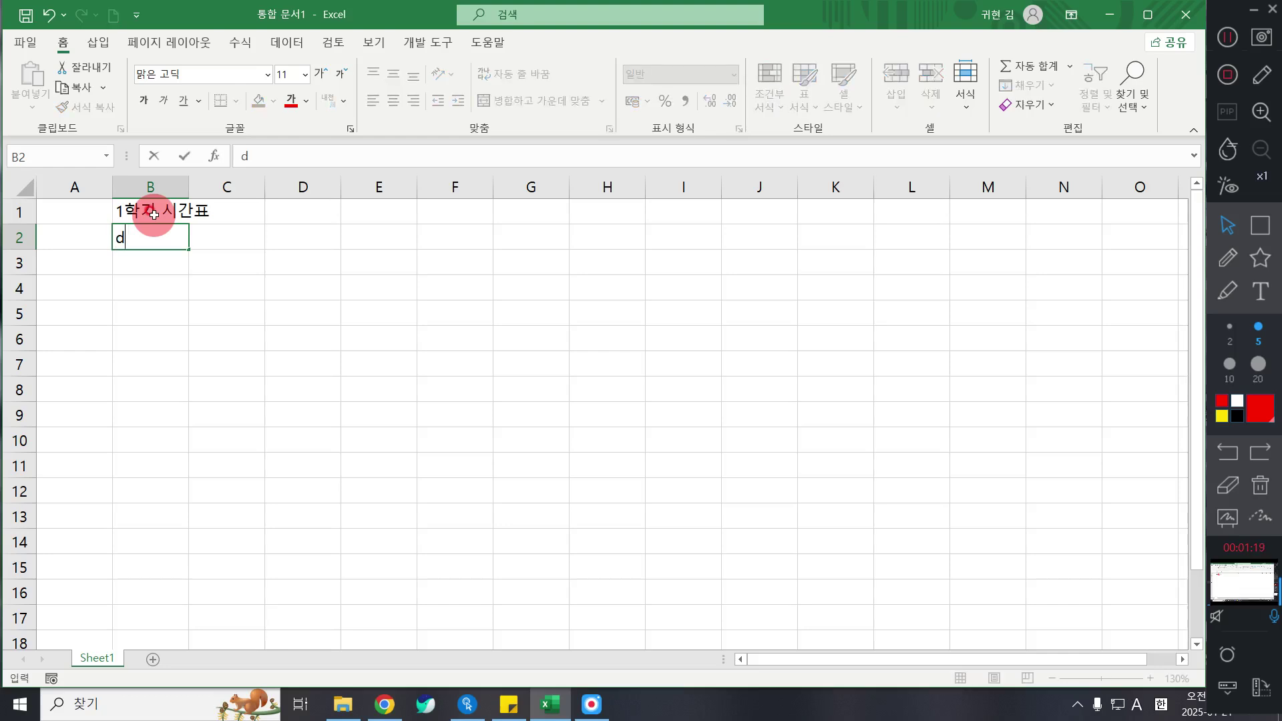
pyautogui.press('BackSpace')
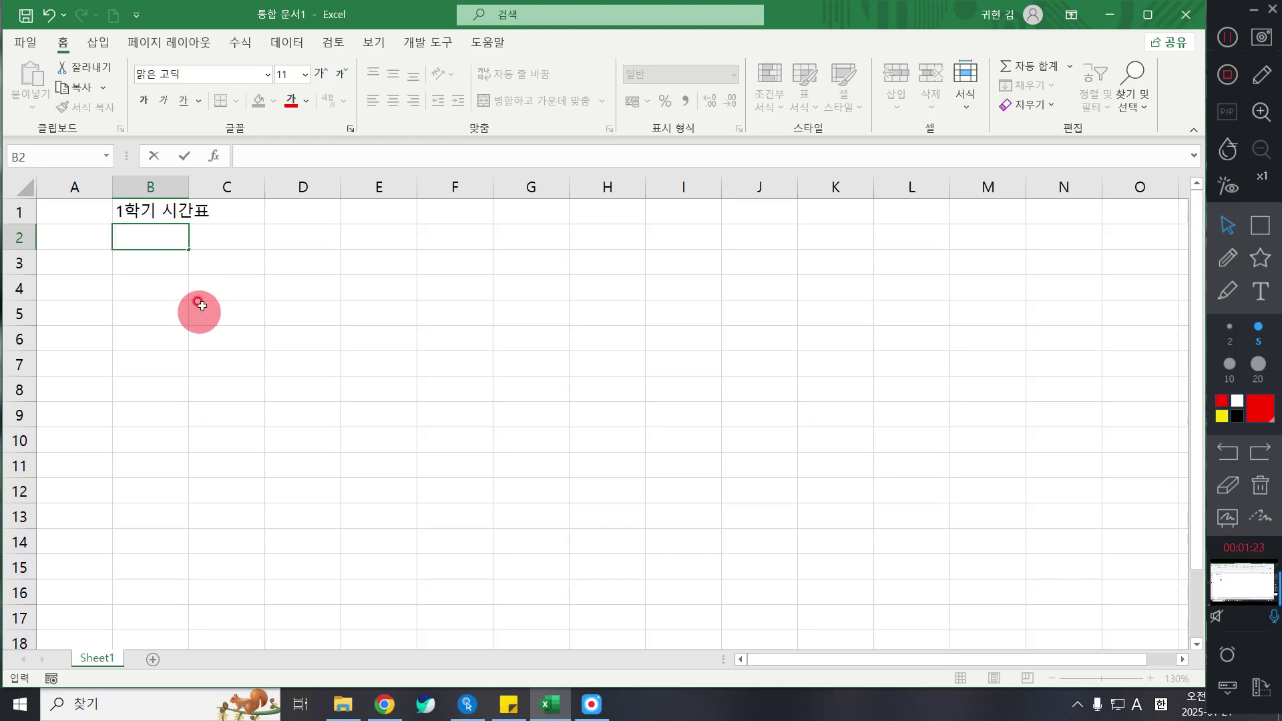
pyautogui.click(200, 285)
pyautogui.keyDown('ctrl'); pyautogui.scroll(5, 204, 284); pyautogui.keyUp('ctrl')
pyautogui.keyDown('ctrl'); pyautogui.scroll(3, 205, 283); pyautogui.keyUp('ctrl')
pyautogui.click(277, 305)
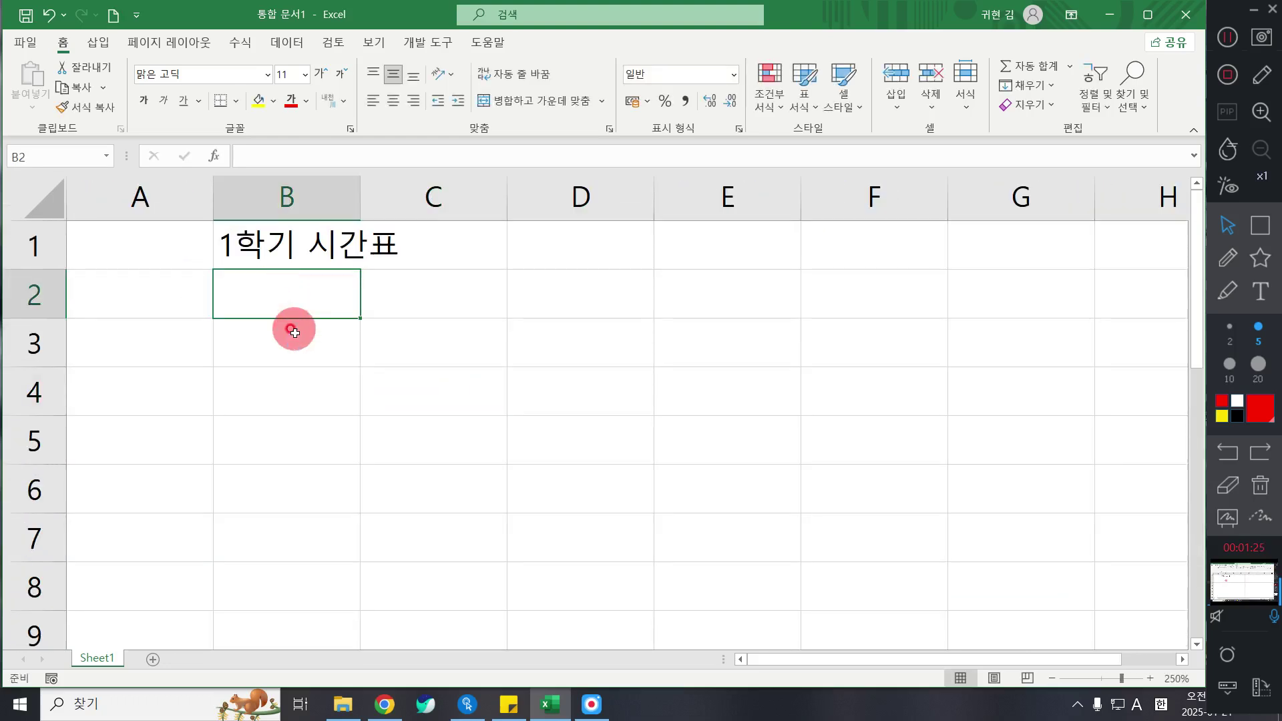
pyautogui.press('Hangul')
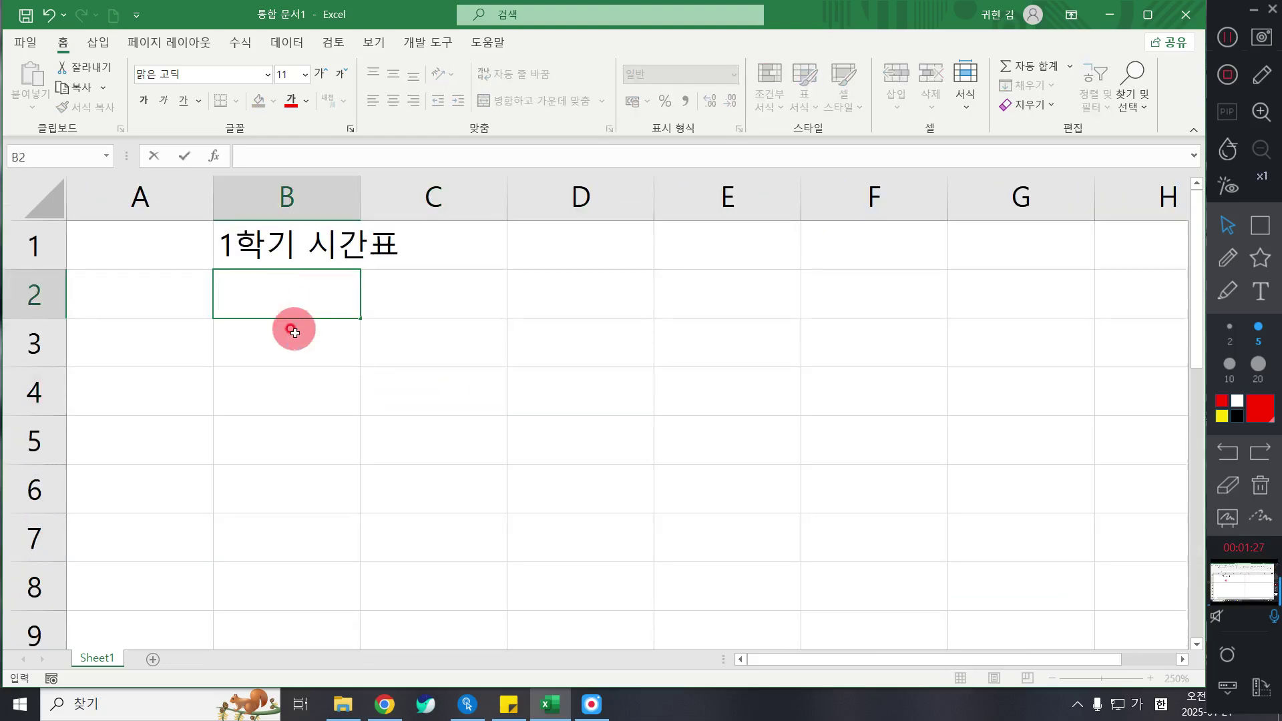
pyautogui.write('ㅇ')
pyautogui.press('BackSpace')
pyautogui.press('Hangul')
pyautogui.write('DALI')
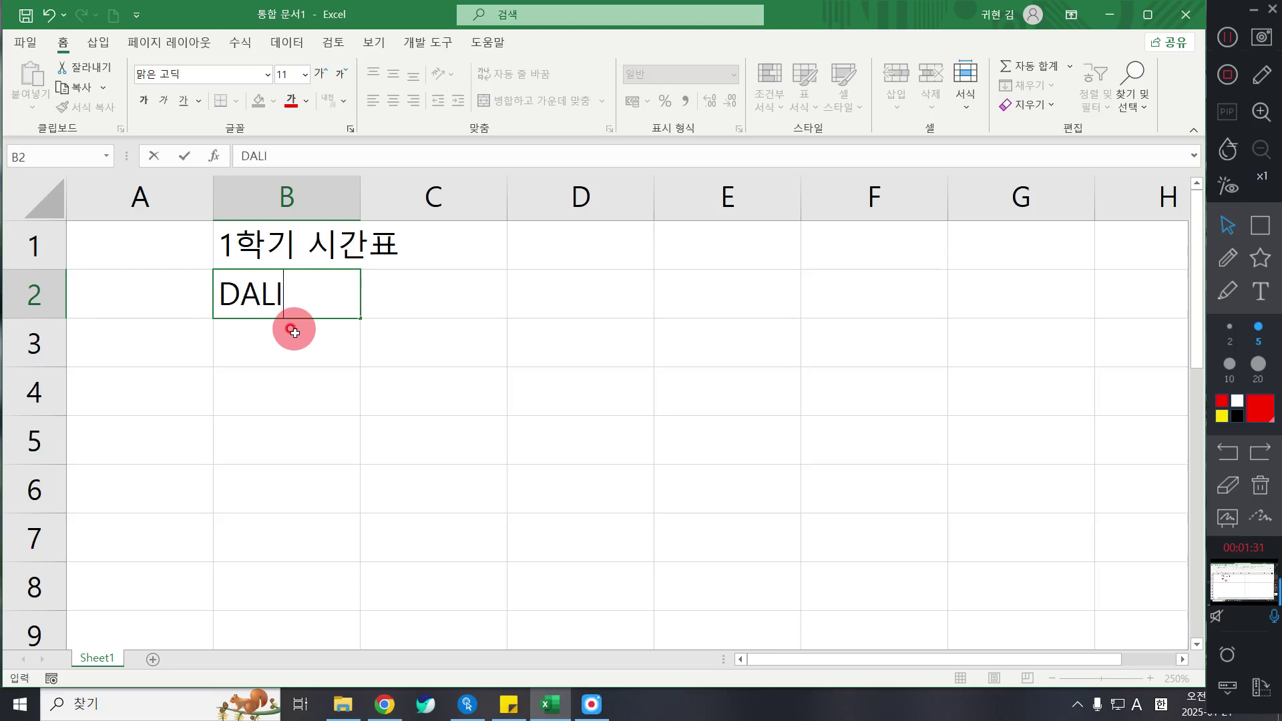
pyautogui.press('BackSpace')
pyautogui.press('BackSpace')
pyautogui.write('ILY SH')
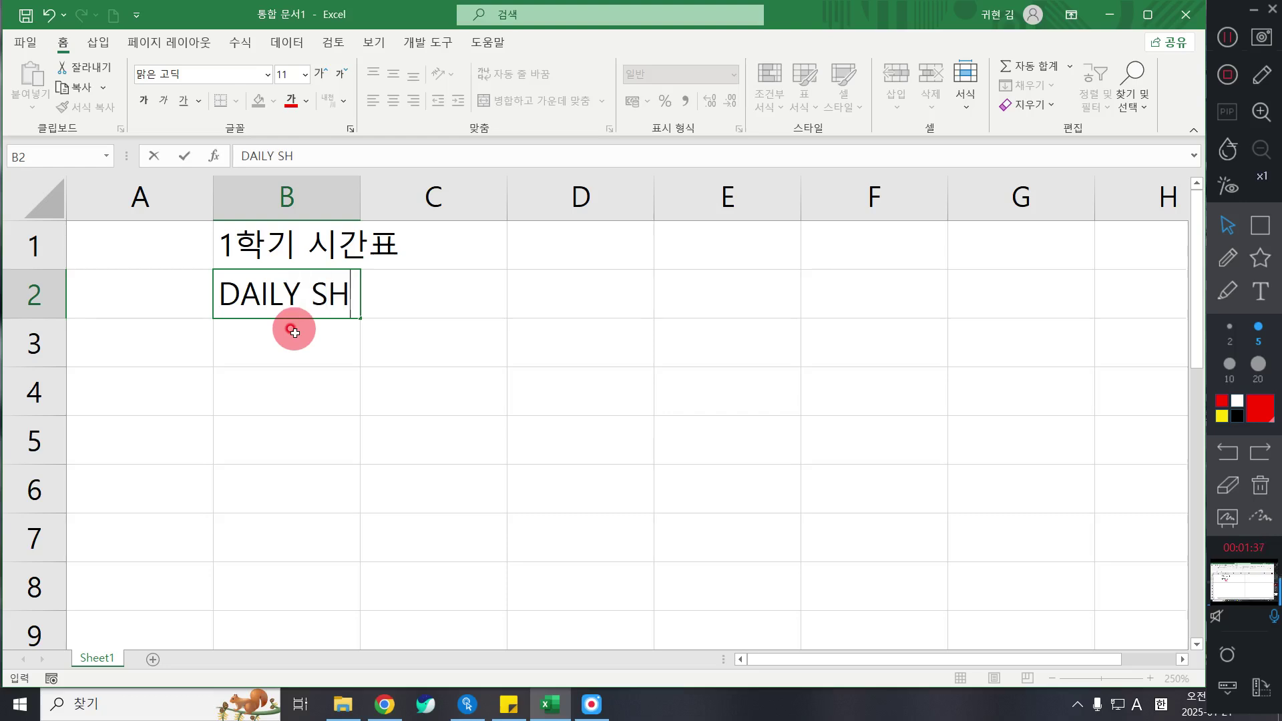
pyautogui.press('BackSpace')
pyautogui.write('CHEU')
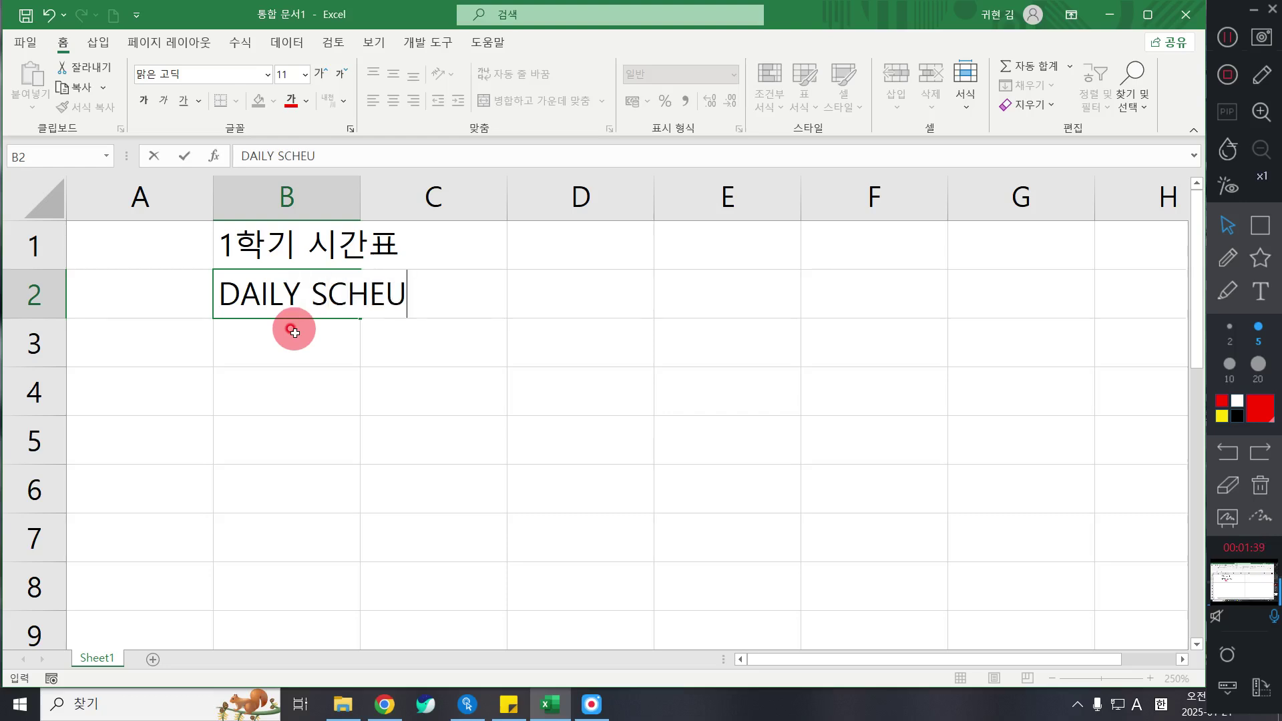
pyautogui.write('LE')
pyautogui.press('BackSpace')
pyautogui.press('BackSpace')
pyautogui.press('BackSpace')
pyautogui.write('DULE')
pyautogui.press('Return')
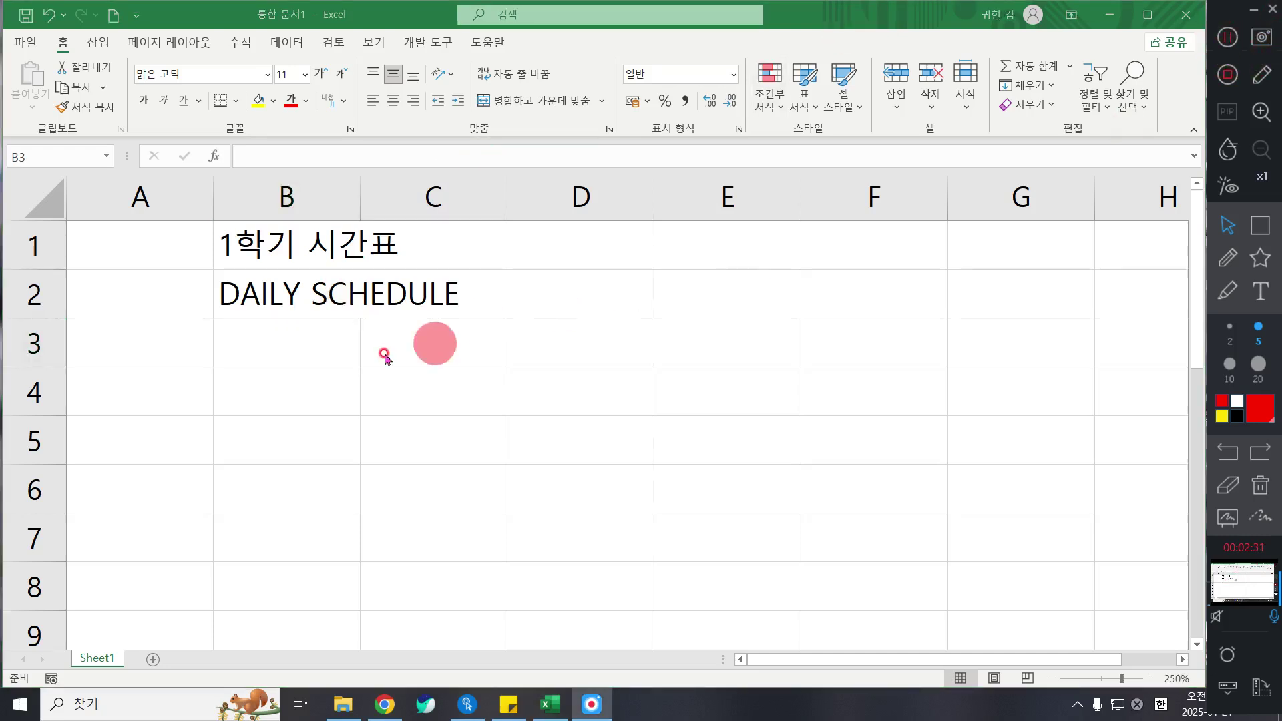
# Step: Enter the weekday heading "월요일" in cell C4
pyautogui.click(329, 383)
pyautogui.click(459, 395)
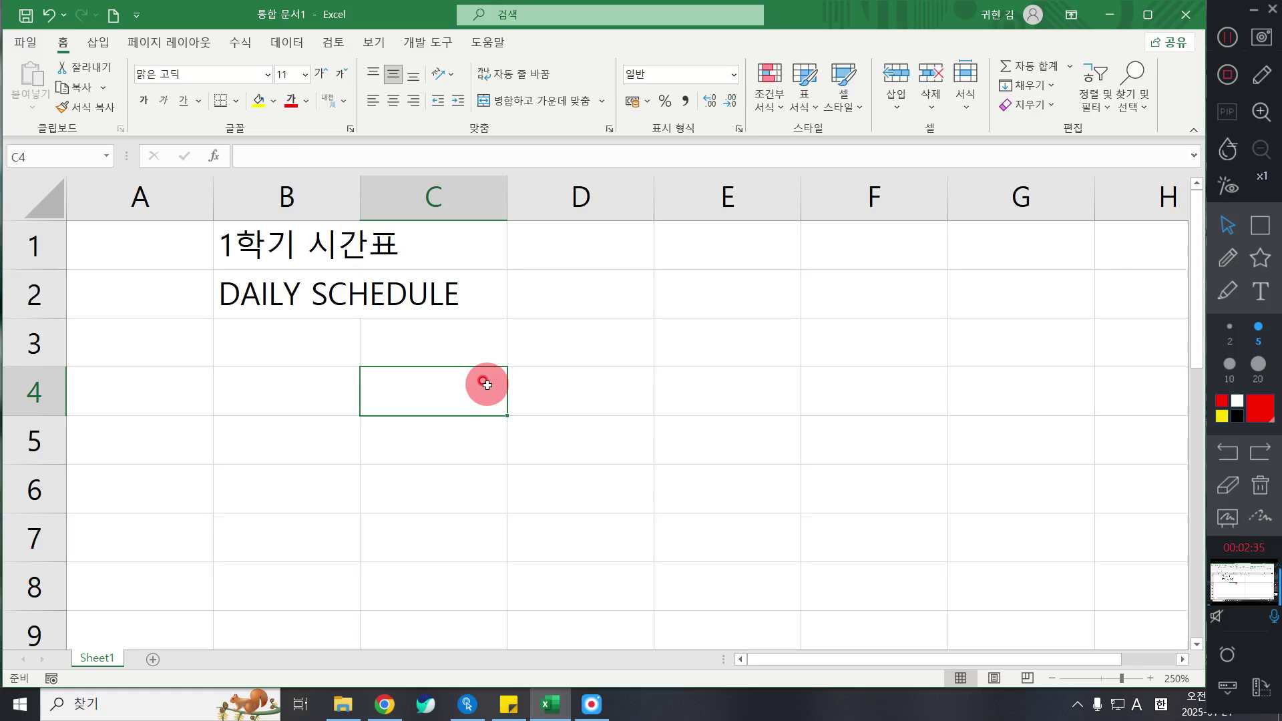
pyautogui.doubleClick(486, 385)
pyautogui.write('DNJF')
pyautogui.press('BackSpace')
pyautogui.press('BackSpace')
pyautogui.press('BackSpace')
pyautogui.press('BackSpace')
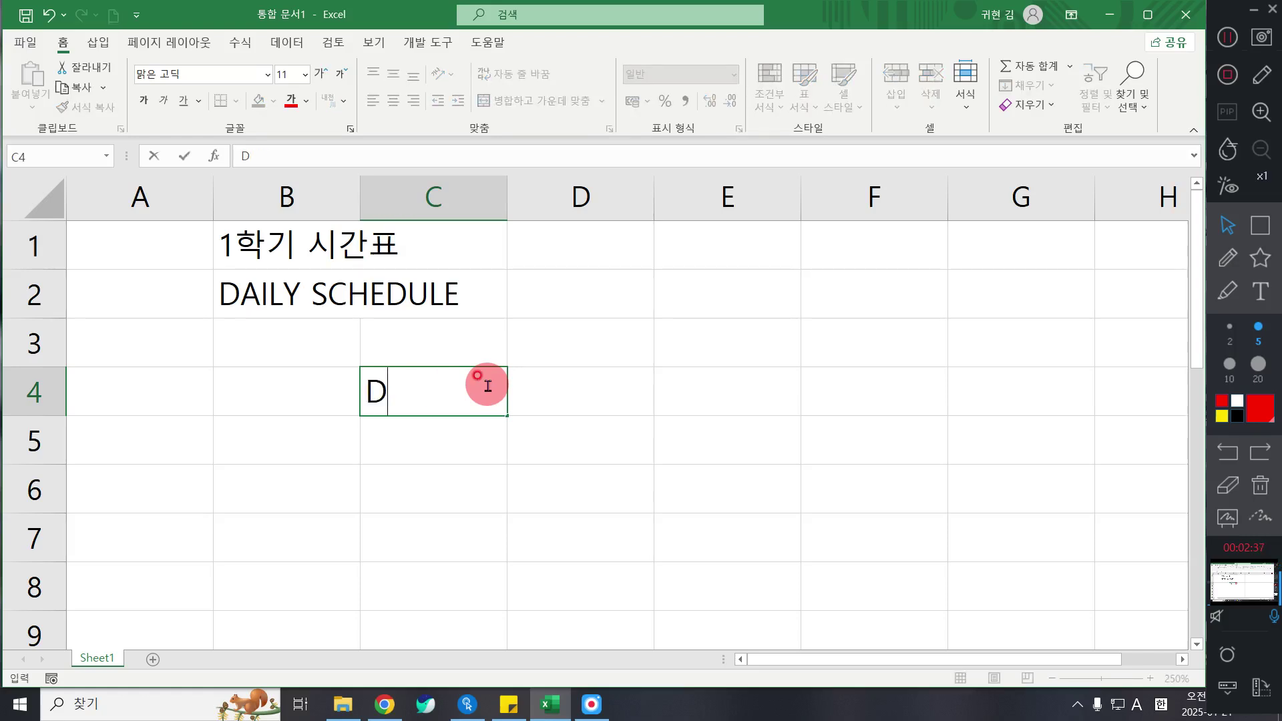
pyautogui.press('Hangul')
pyautogui.write('월요일')
pyautogui.press('Return')
pyautogui.press('Return')
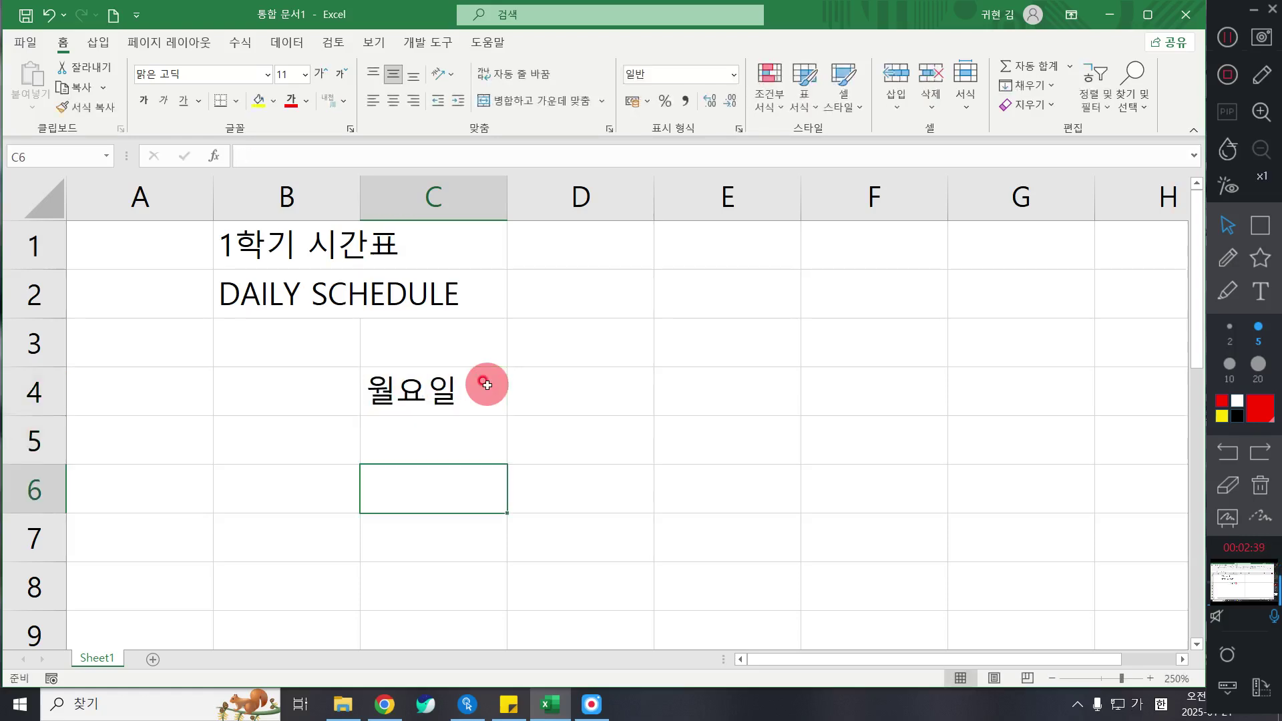
# Step: Enter the period label "1교시" in cell B5
pyautogui.press('Up')
pyautogui.press('Left')
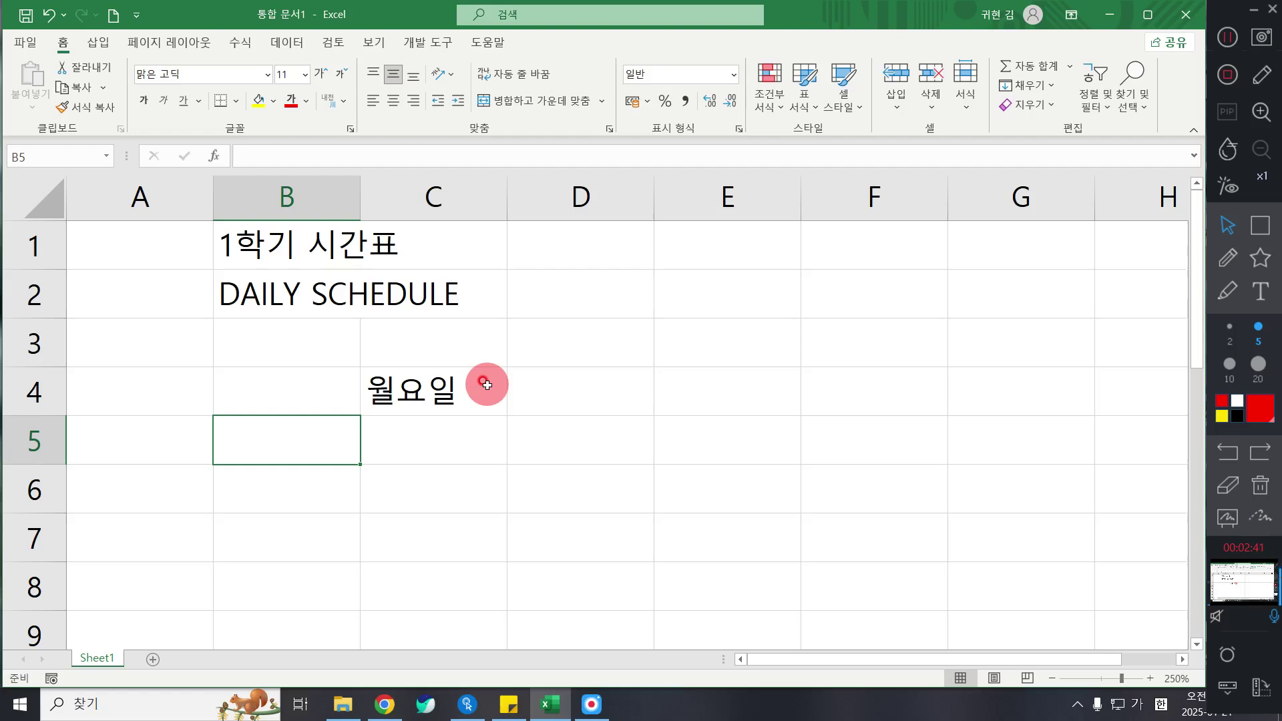
pyautogui.write('1교시')
pyautogui.press('Return')
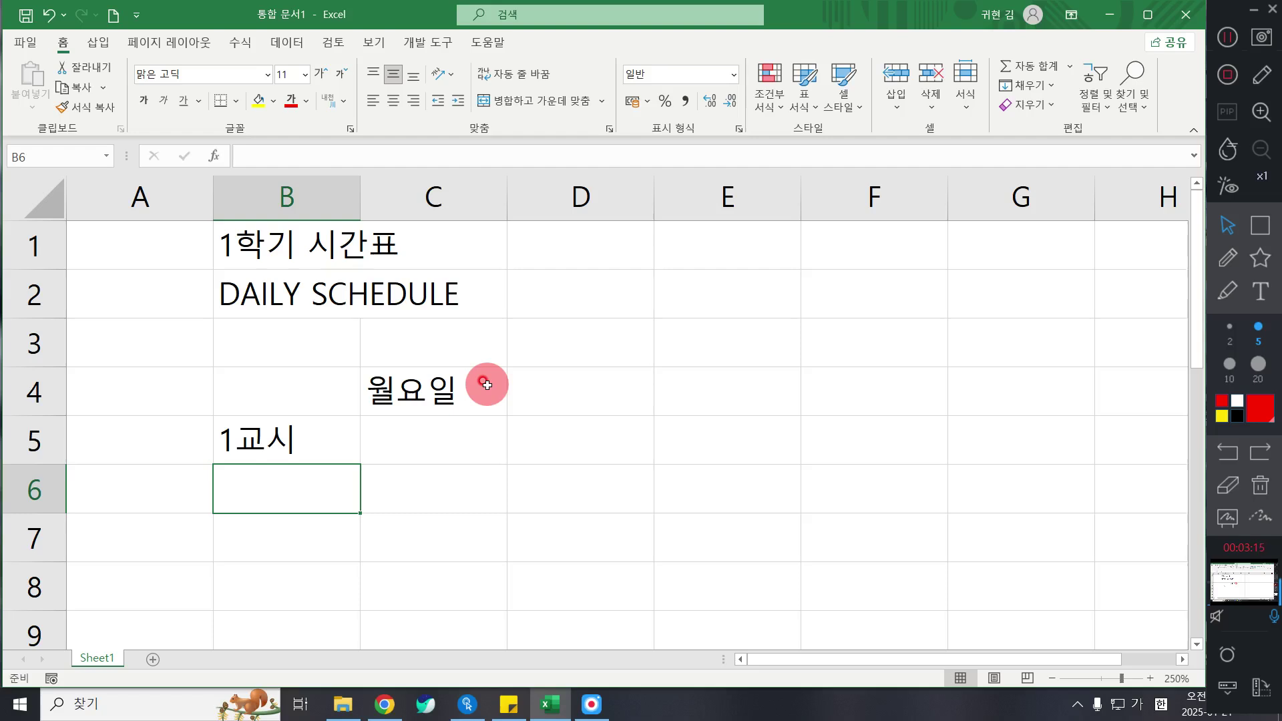
# Step: AutoFill the weekday series from C4 across to G4, ending with 금요일
pyautogui.click(428, 391)
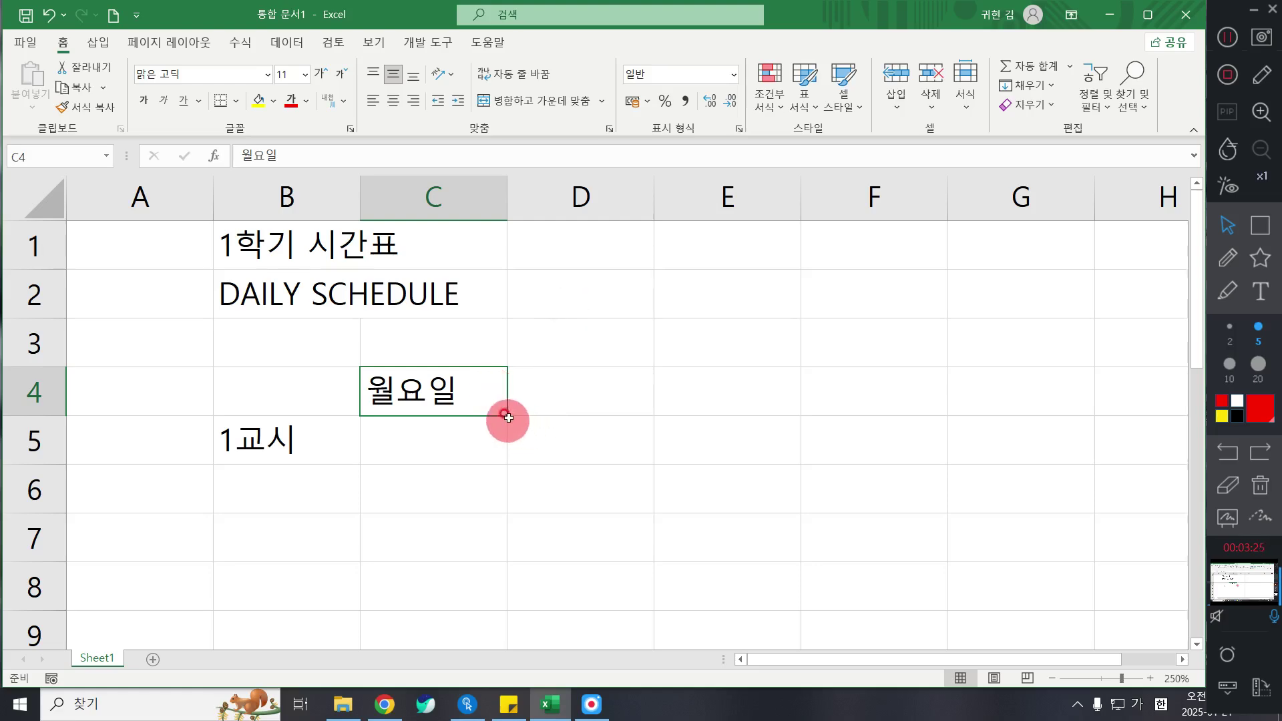
pyautogui.moveTo(508, 416); pyautogui.dragTo(1150, 412)
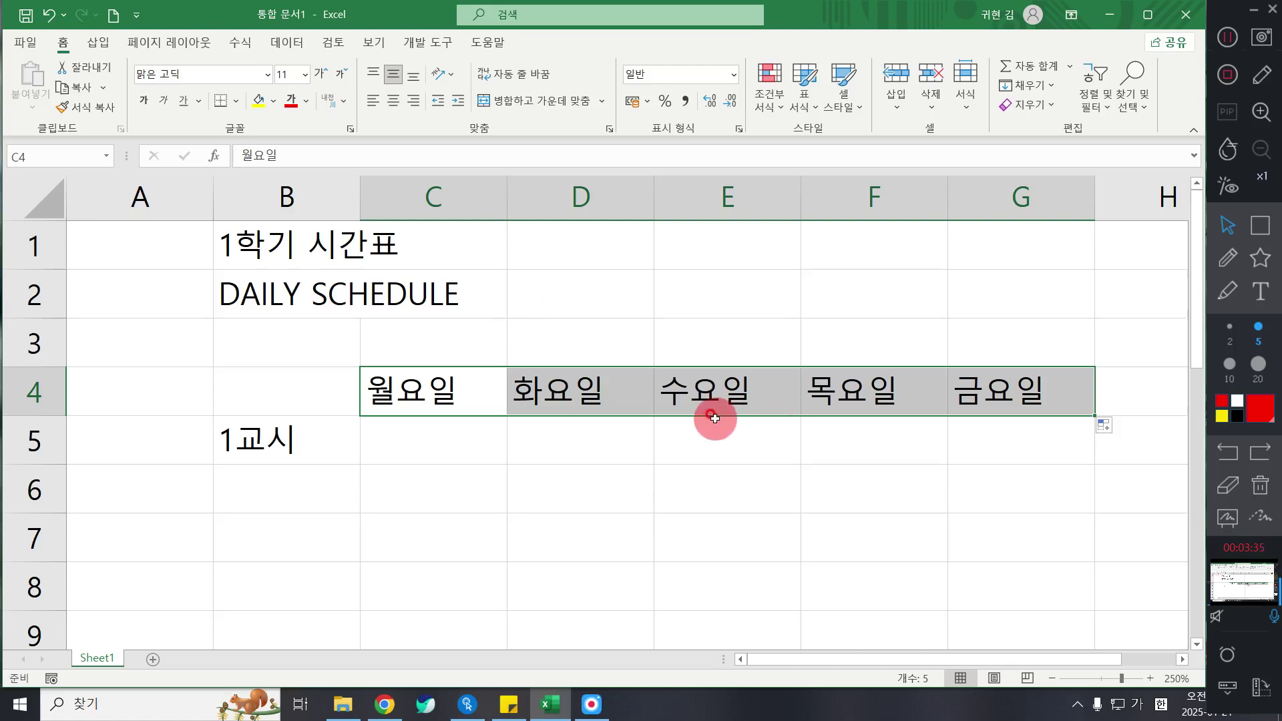
pyautogui.scroll(-1, 714, 418)
pyautogui.scroll(1, 601, 428)
# Step: Clear the filled weekday headings in D4:G4, keeping only 월요일 in C4
pyautogui.hotkey('ctrl', 'z')
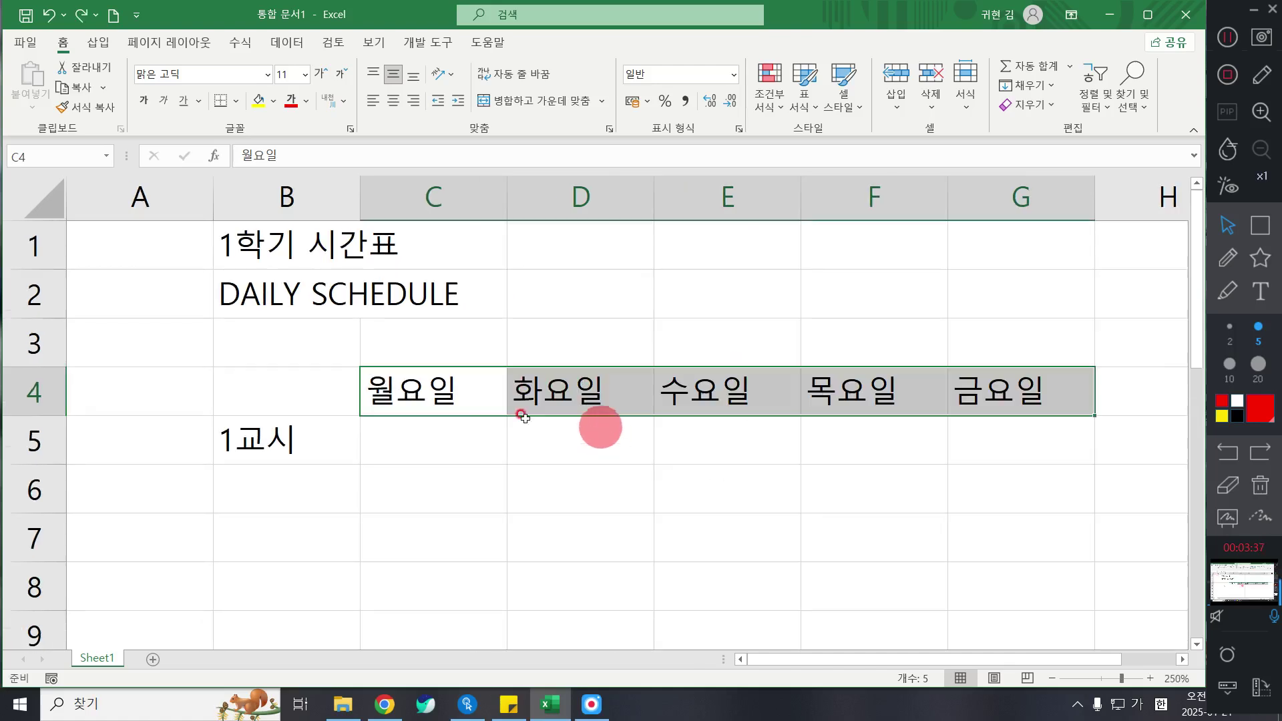
pyautogui.click(524, 419)
pyautogui.scroll(-2, 495, 400)
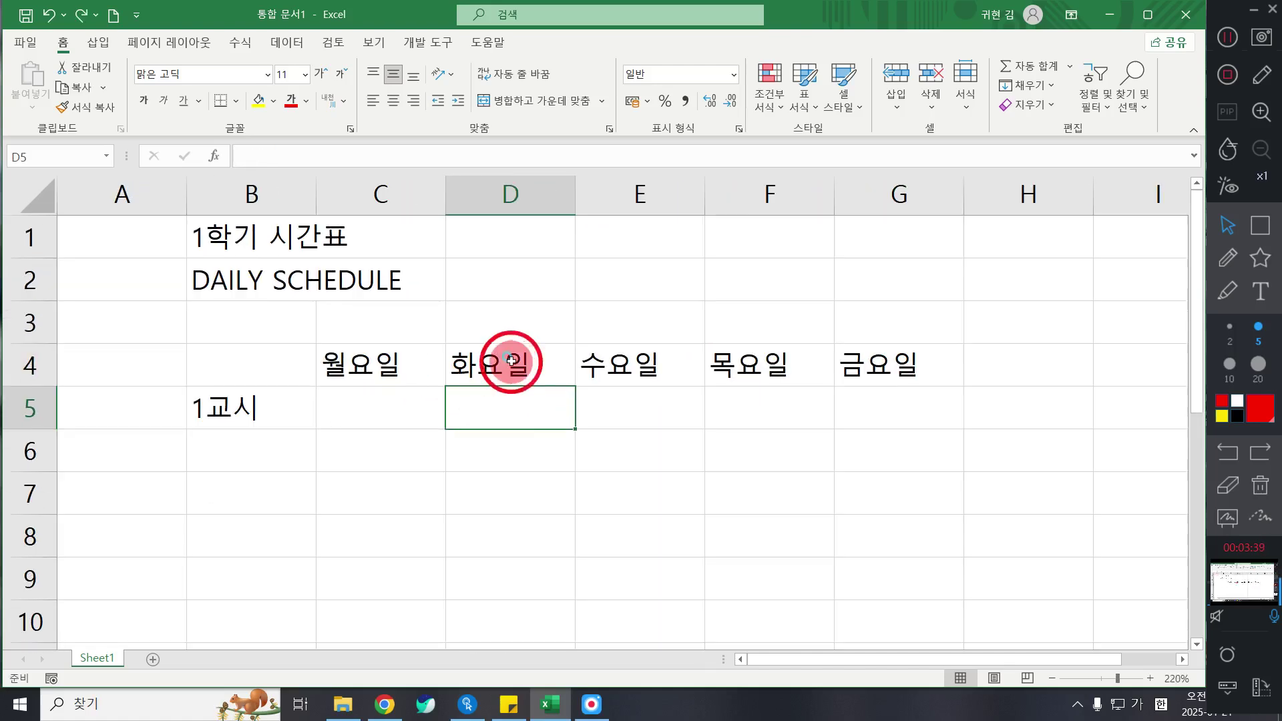
pyautogui.moveTo(512, 361); pyautogui.dragTo(880, 381)
pyautogui.press('Delete')
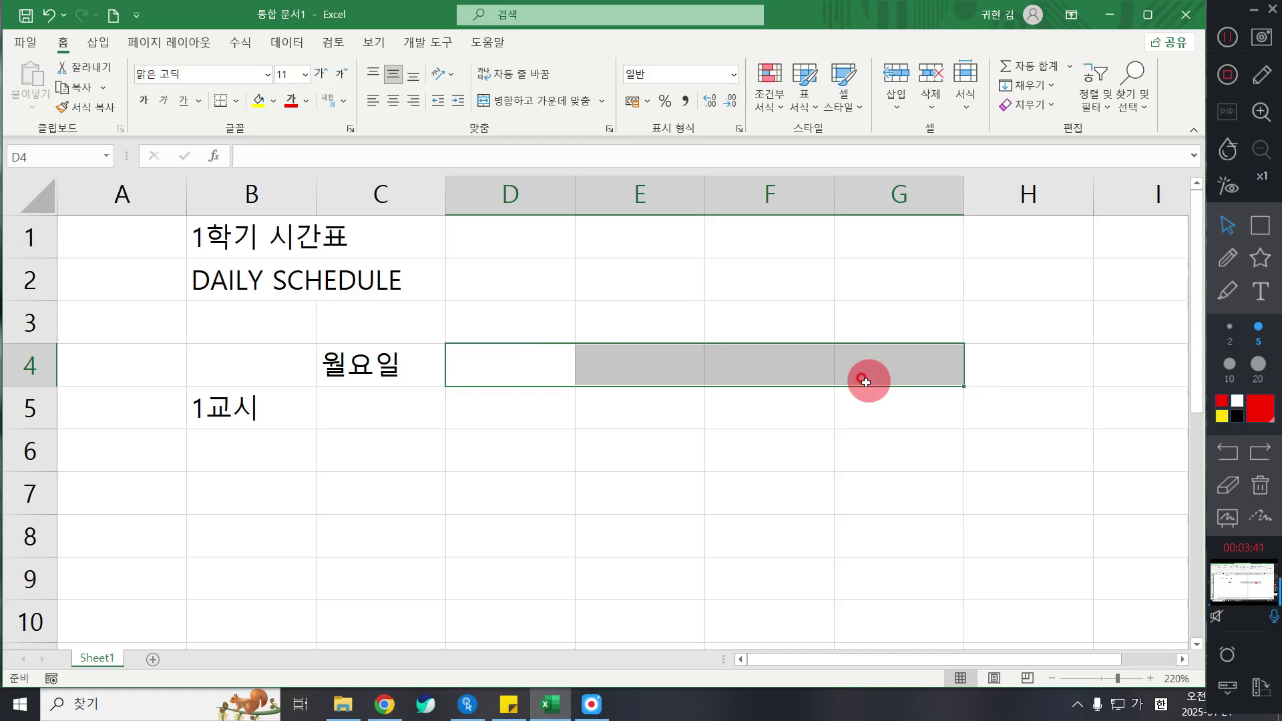
# Step: AutoFill the weekday headings from 월요일 in C4 across to 토요일 in H4
pyautogui.click(428, 407)
pyautogui.click(201, 419)
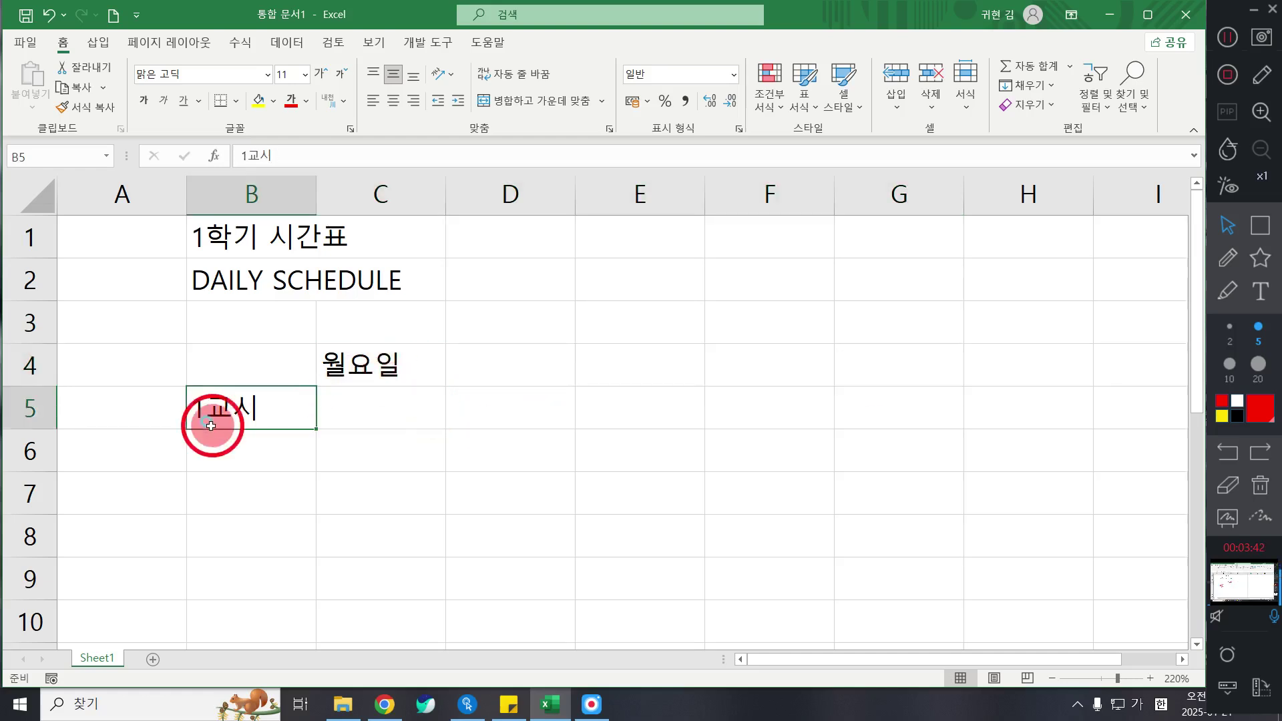
pyautogui.click(434, 347)
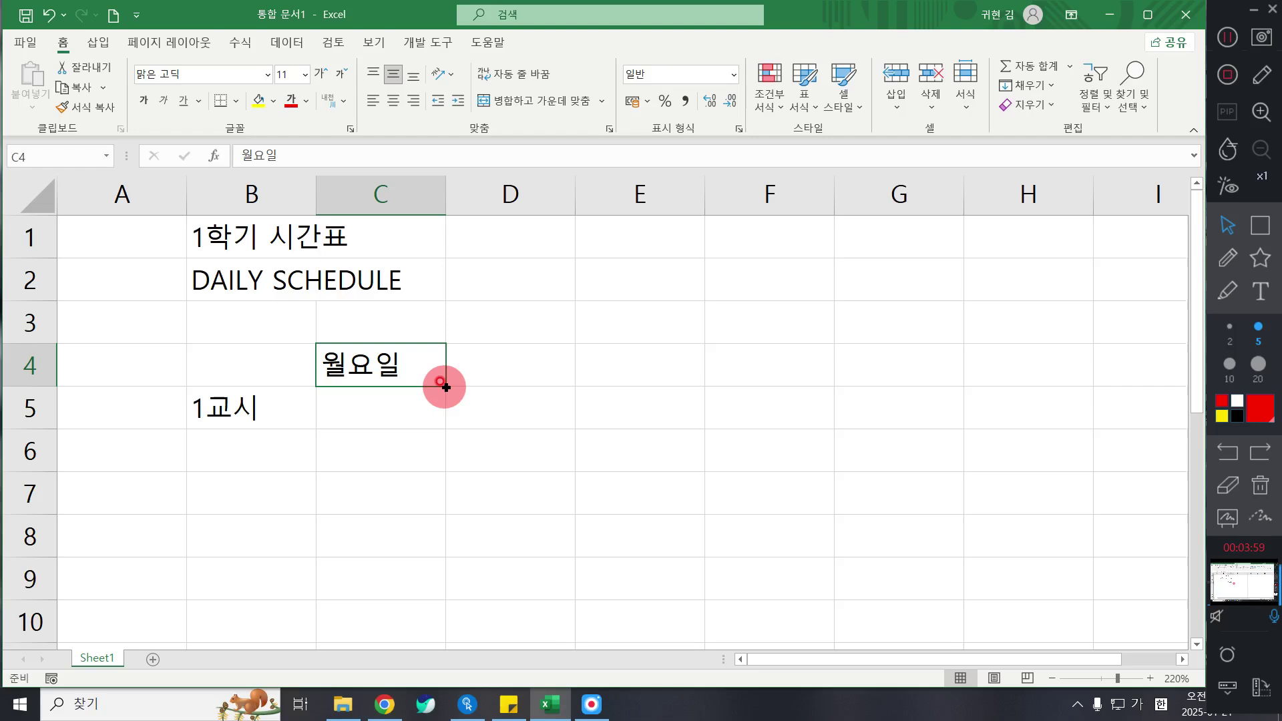
pyautogui.moveTo(445, 386); pyautogui.dragTo(1031, 384)
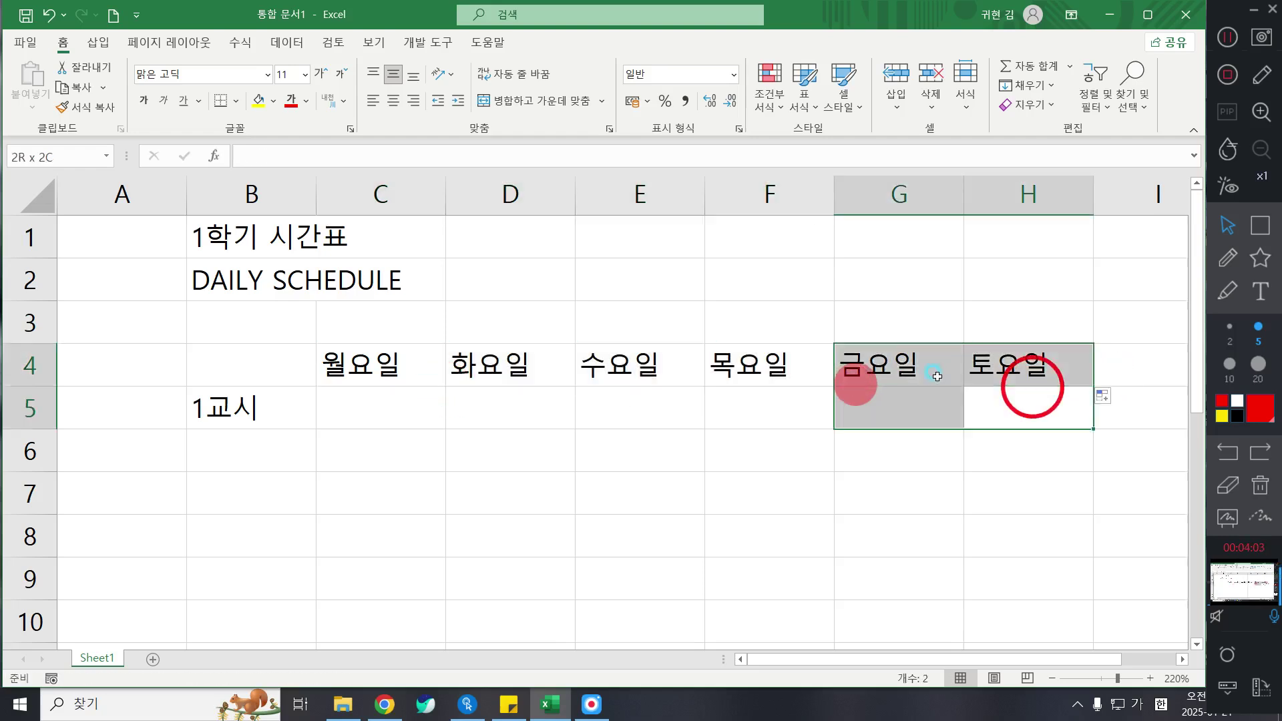
pyautogui.click(1037, 319)
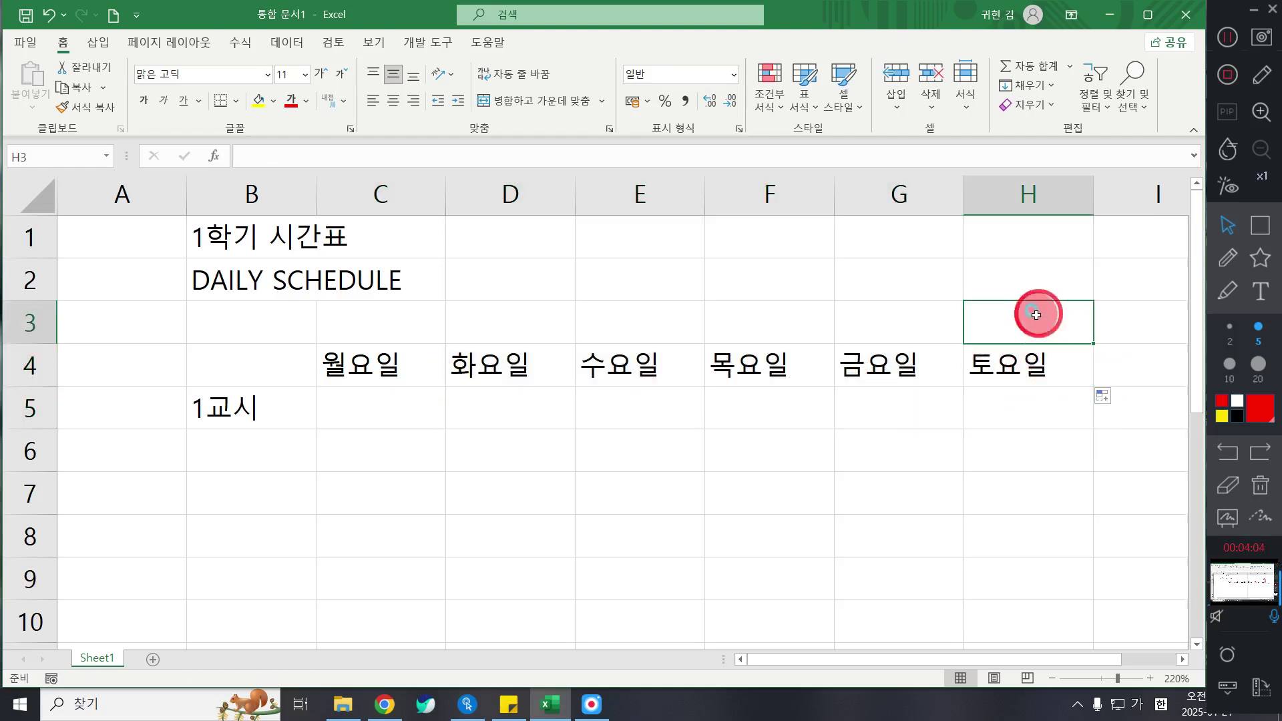
# Step: Clear the 토요일 heading from H4 so the weekday headings end with 금요일
pyautogui.click(1035, 362)
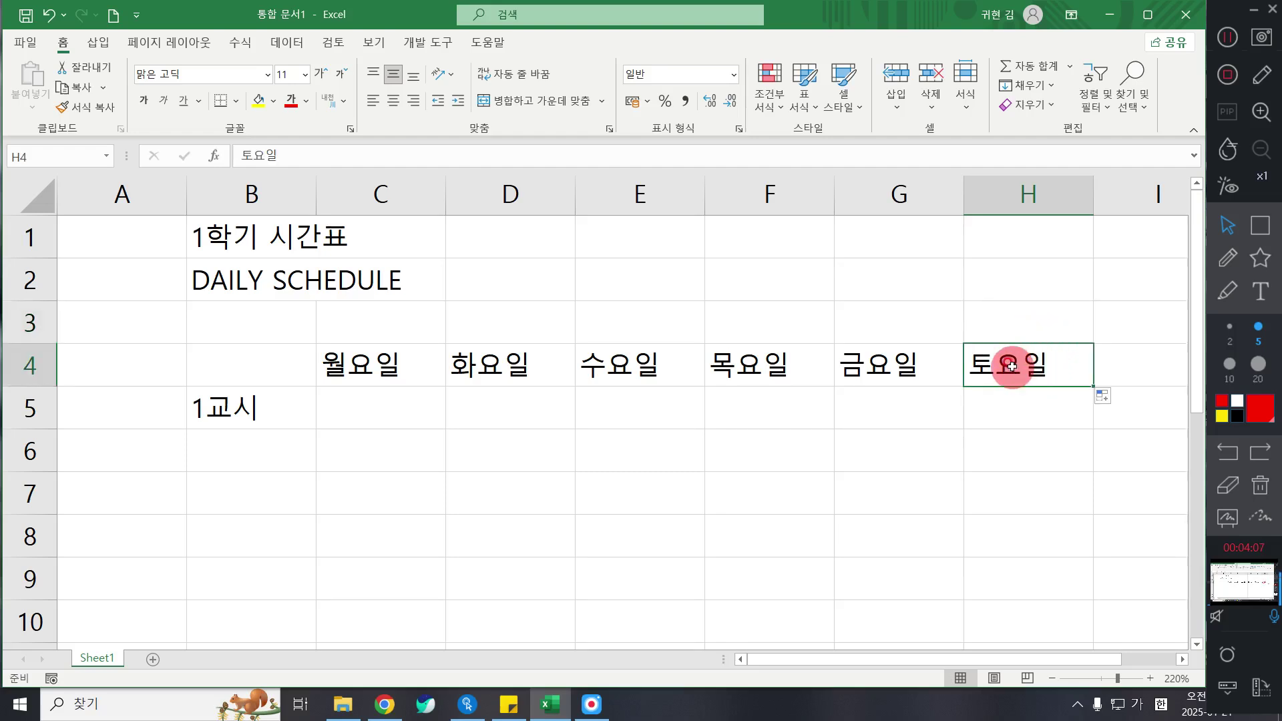
pyautogui.press('Delete')
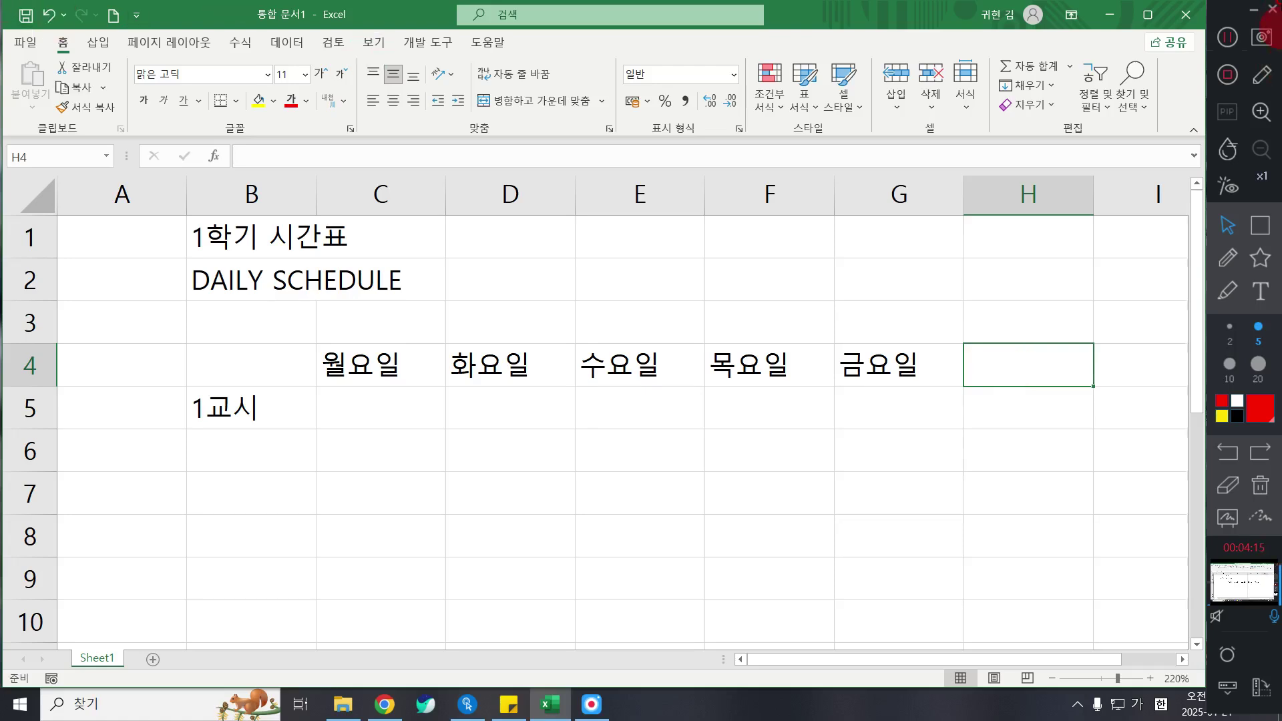
pyautogui.click(441, 417)
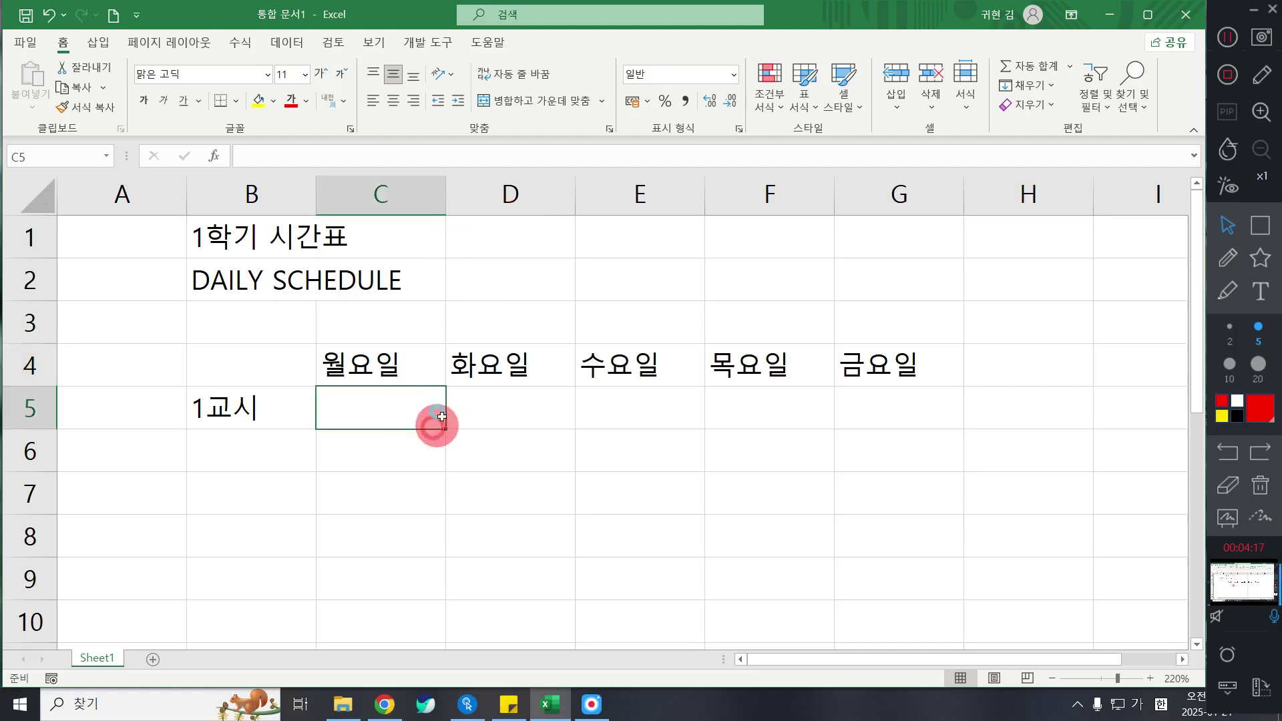
# Step: AutoFill the period labels from 1교시 in B5 down to 9교시 in B13
pyautogui.scroll(-5, 437, 407)
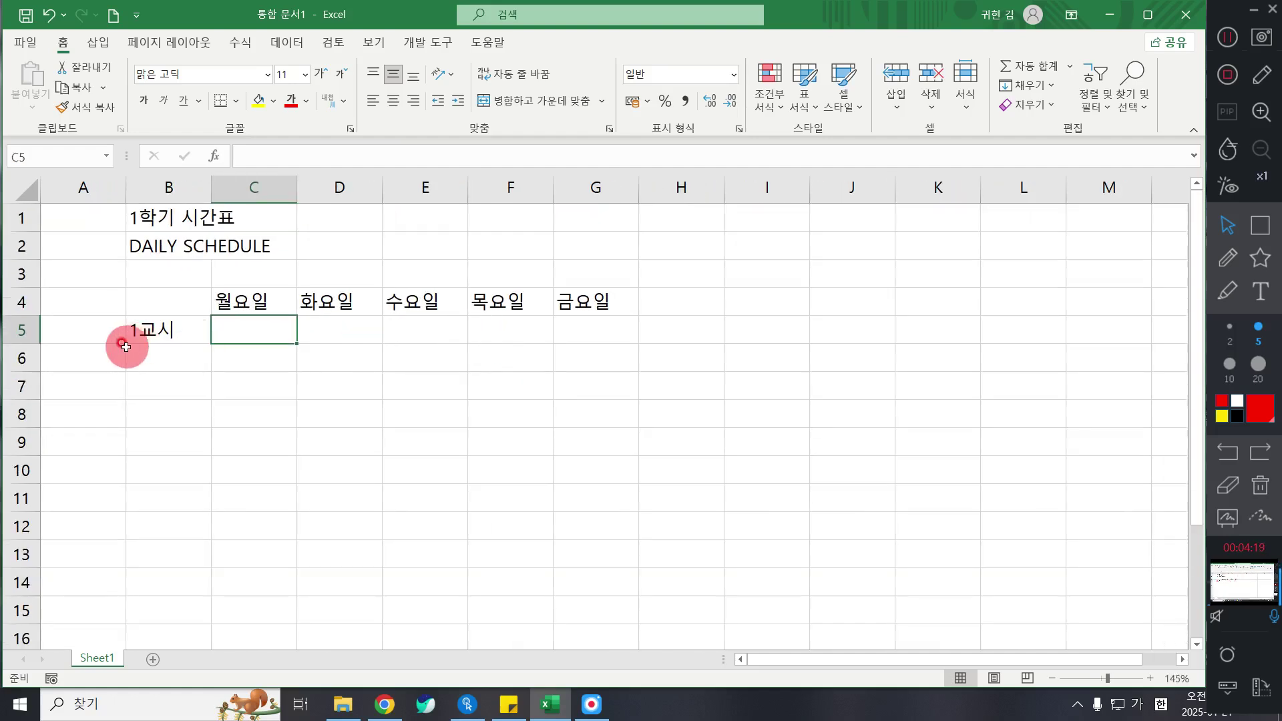
pyautogui.click(127, 347)
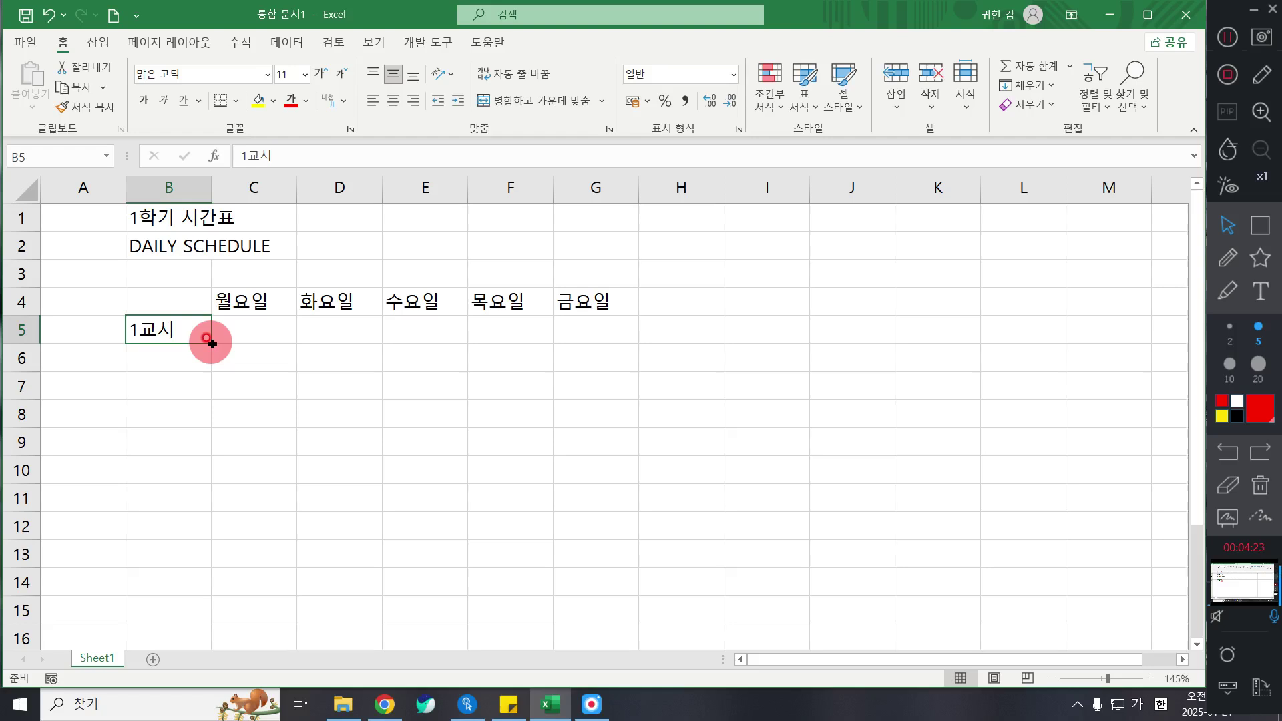
pyautogui.moveTo(211, 343); pyautogui.dragTo(194, 574)
pyautogui.click(550, 440)
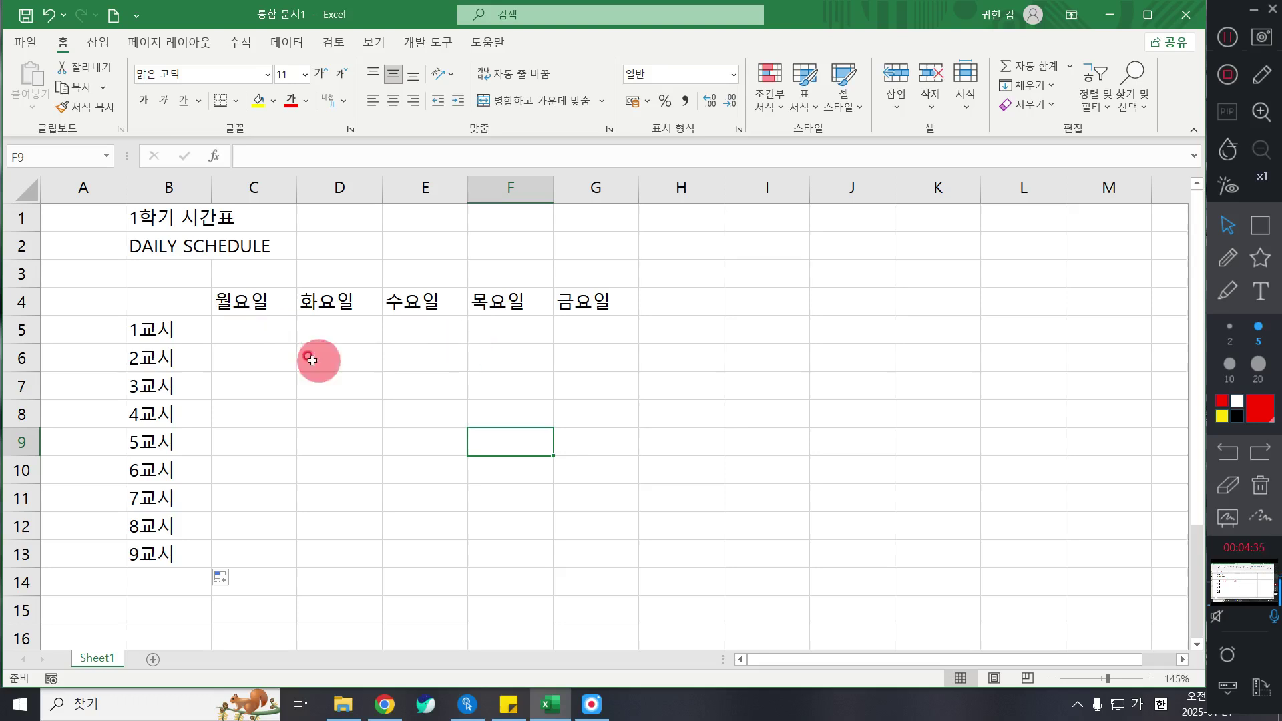
pyautogui.click(258, 335)
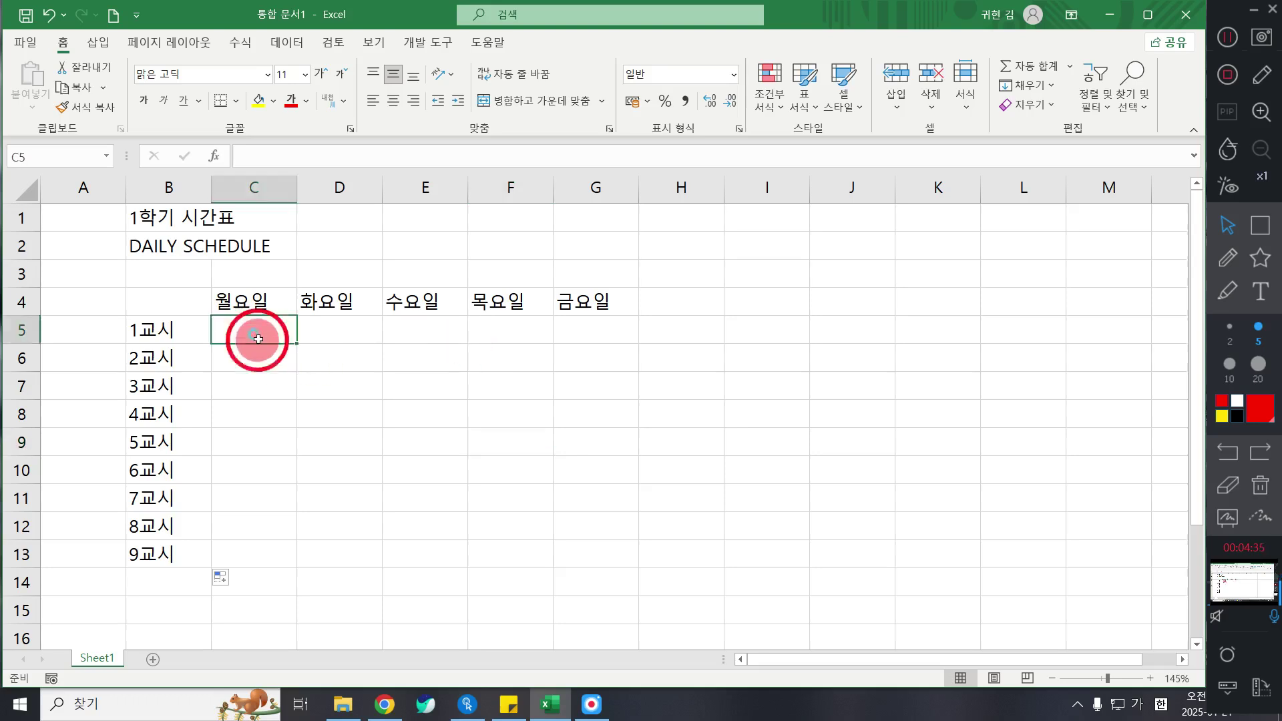
pyautogui.click(724, 372)
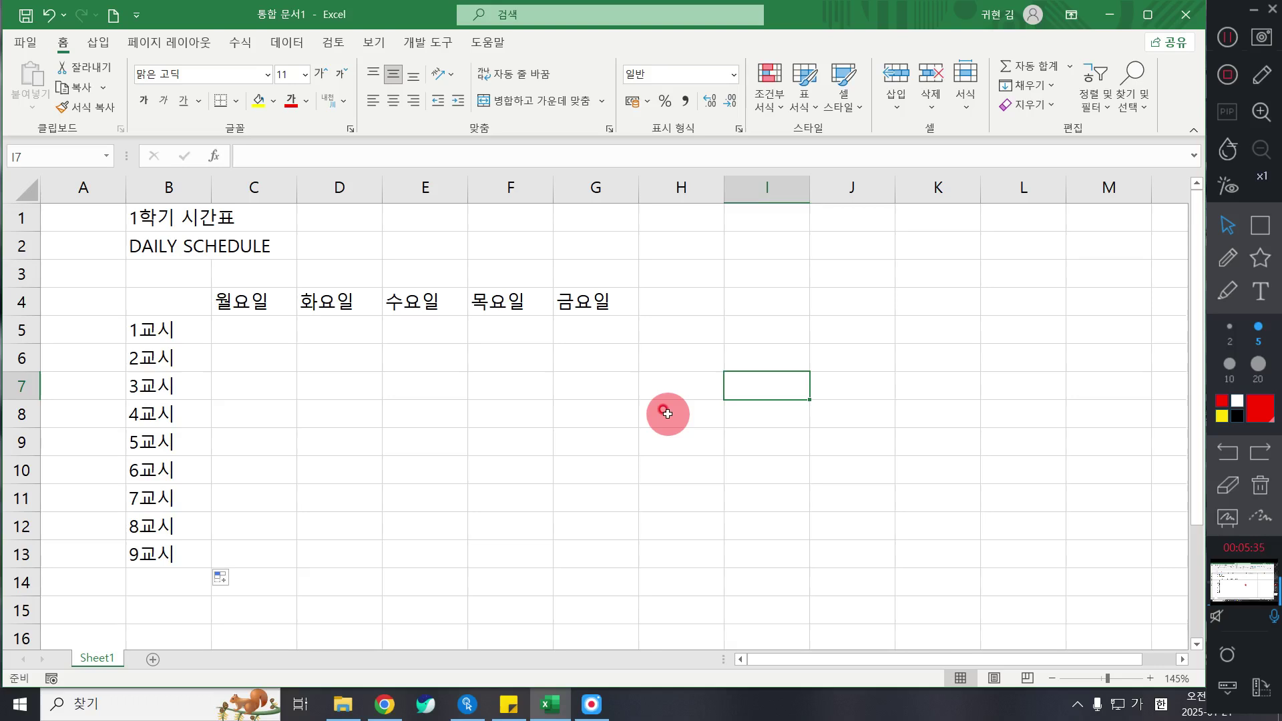
# Step: Apply all borders (모든 테두리) to the timetable range B4:G13
pyautogui.click(498, 310)
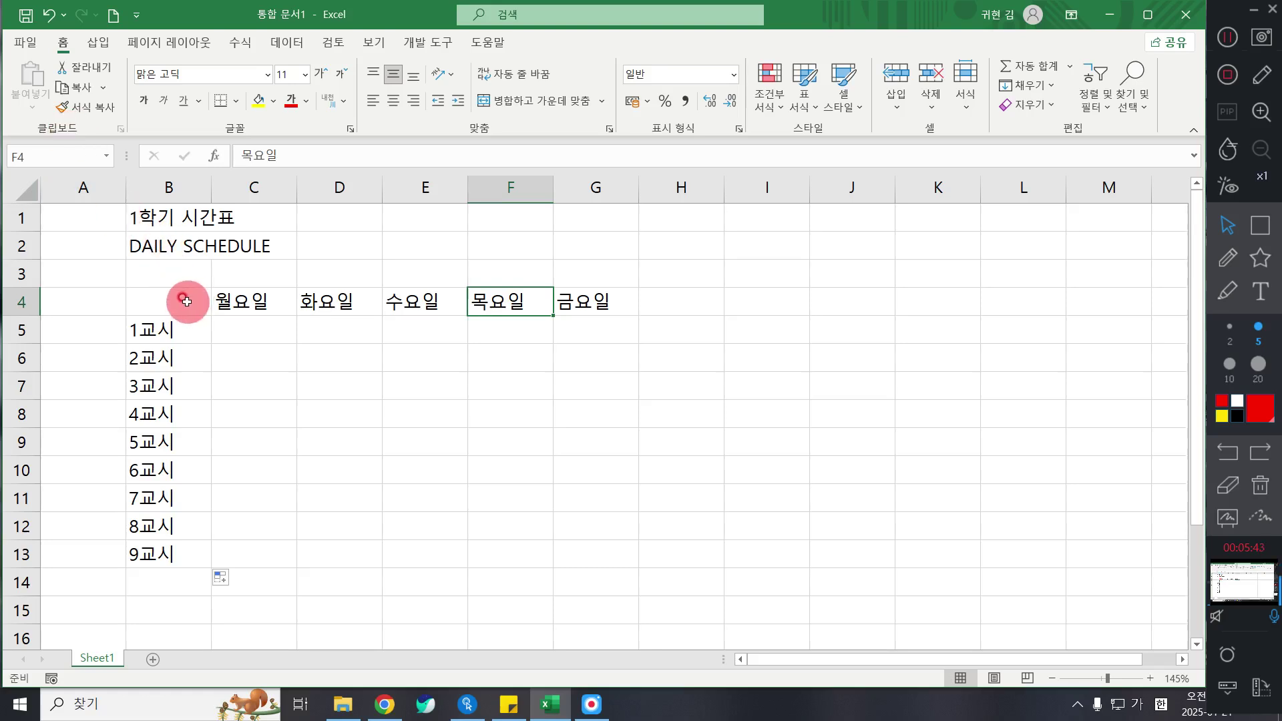
pyautogui.moveTo(186, 302); pyautogui.dragTo(598, 558)
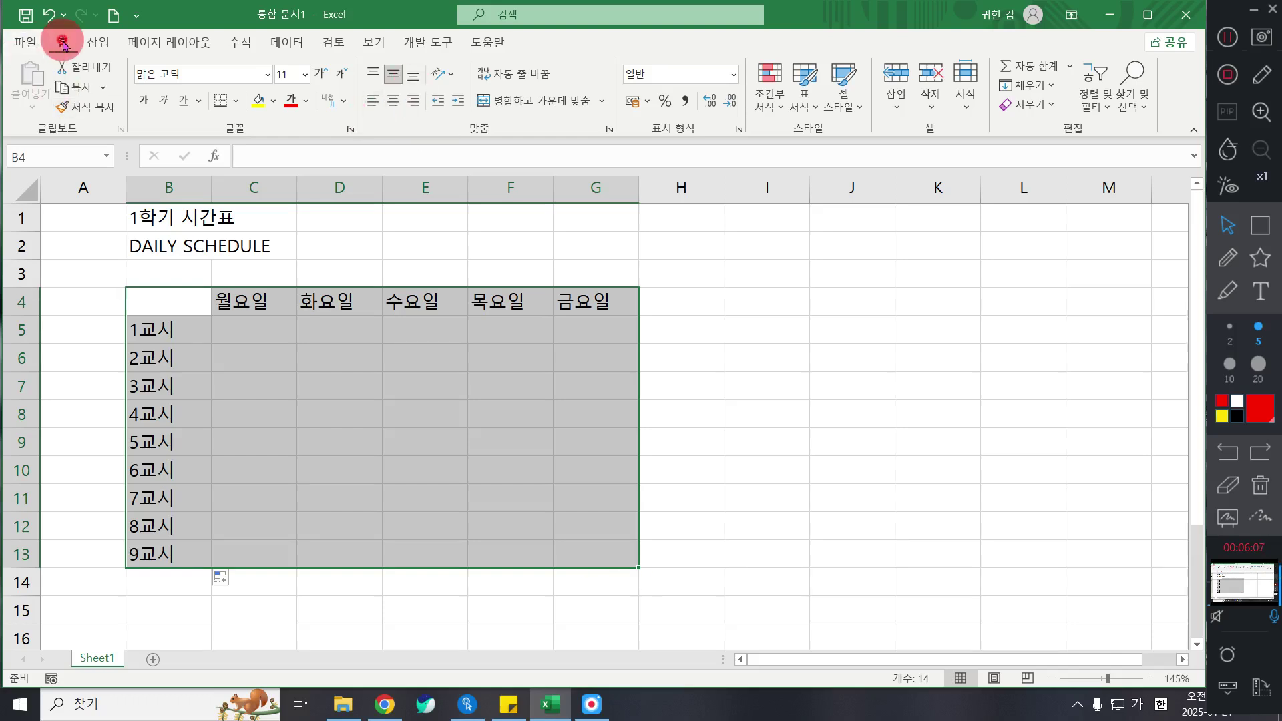
pyautogui.click(243, 102)
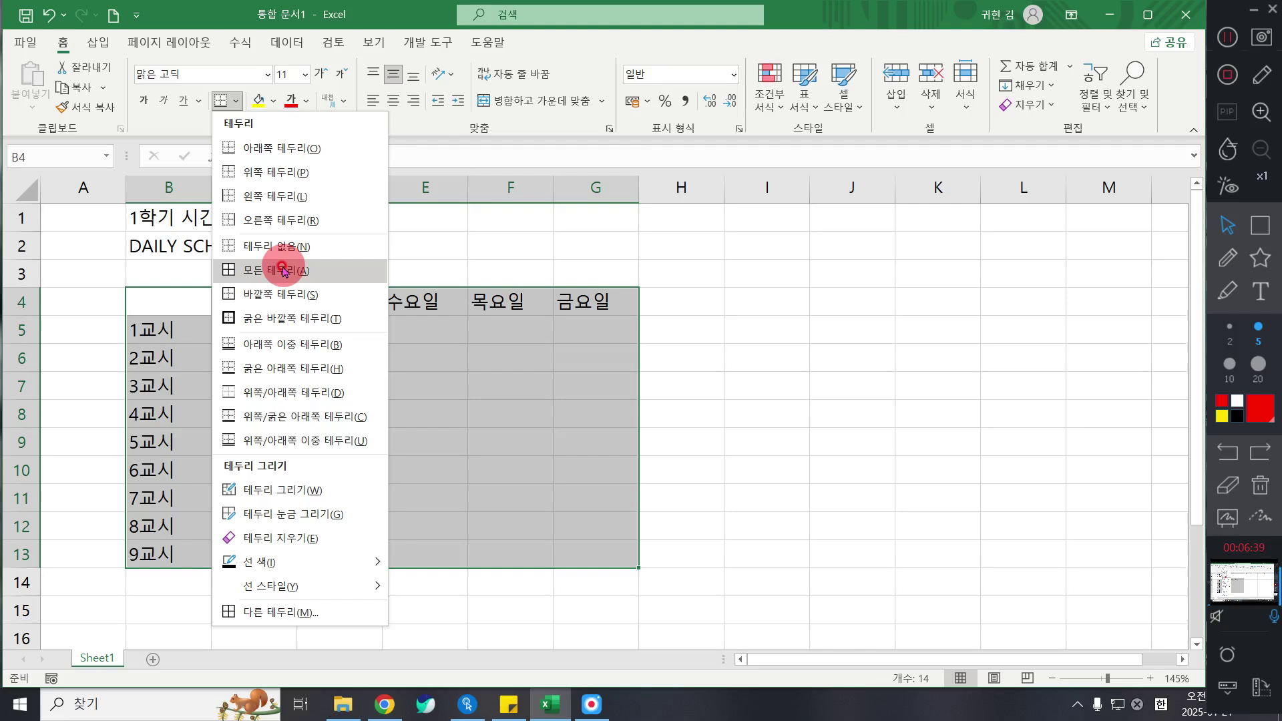
pyautogui.click(283, 270)
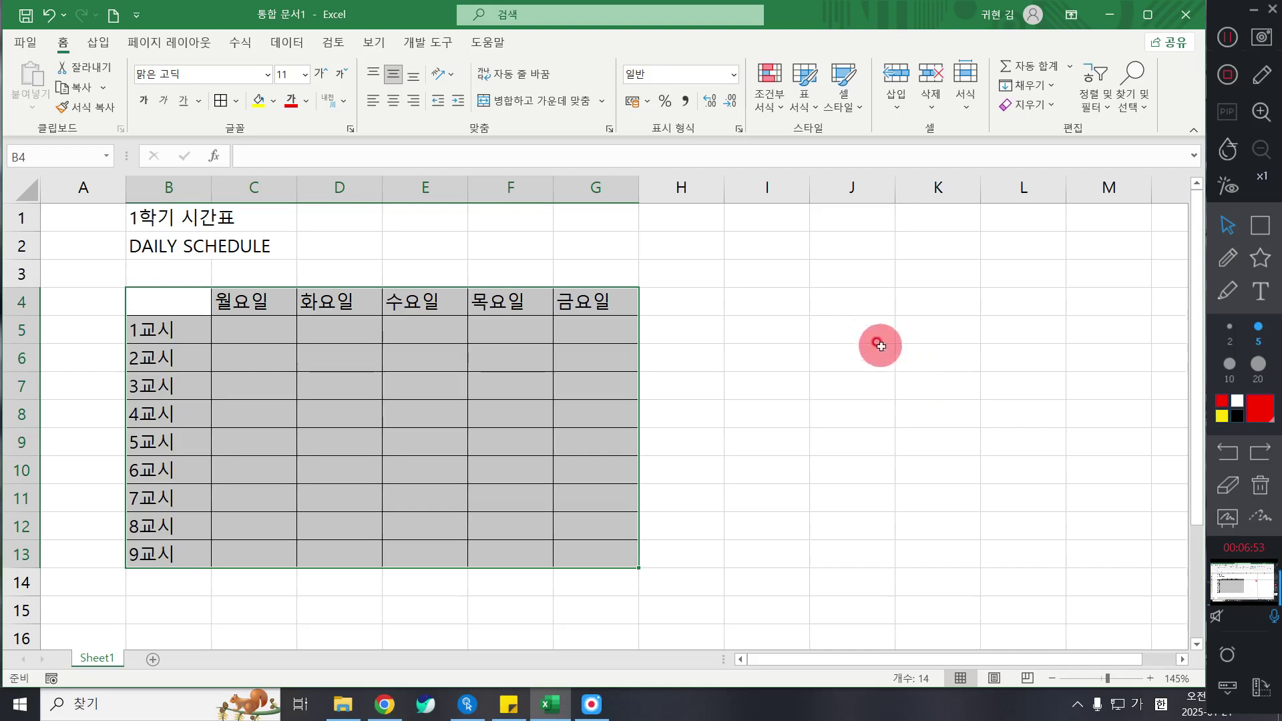
pyautogui.click(772, 327)
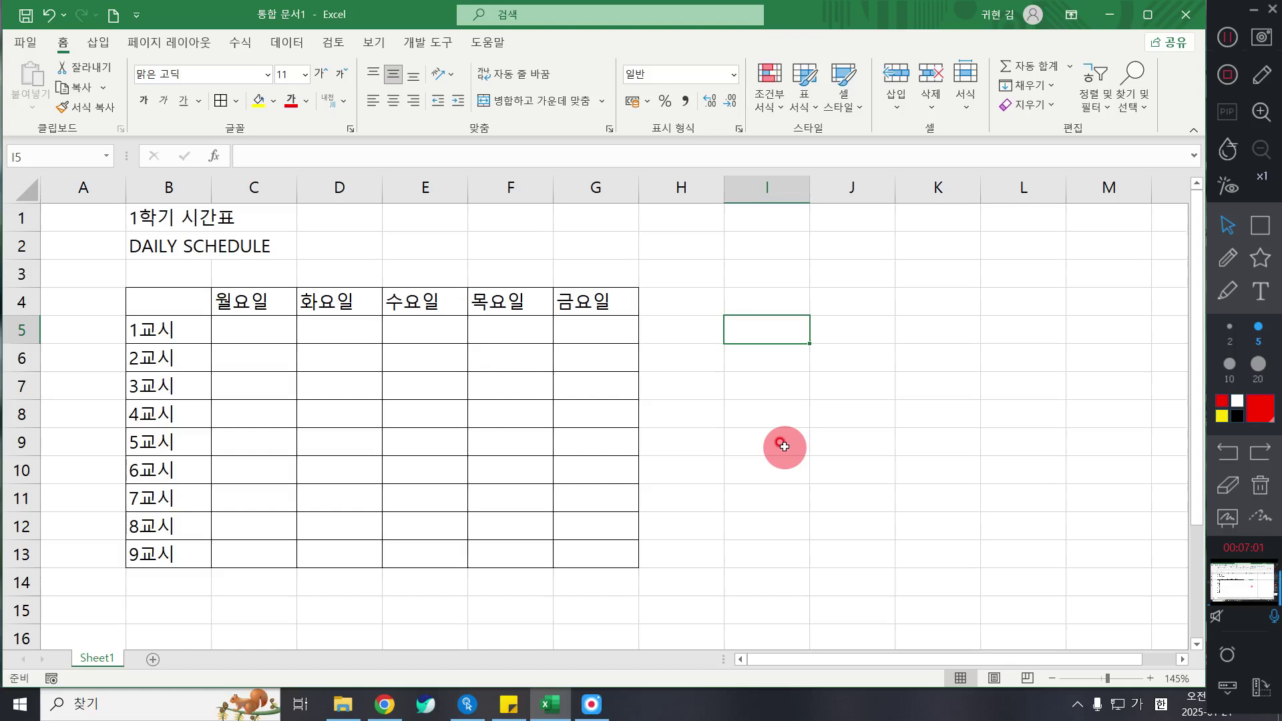
# Step: Add a thick outside border (굵은 바깥쪽 테두리) around the timetable range B4:G13
pyautogui.moveTo(188, 309); pyautogui.dragTo(612, 555)
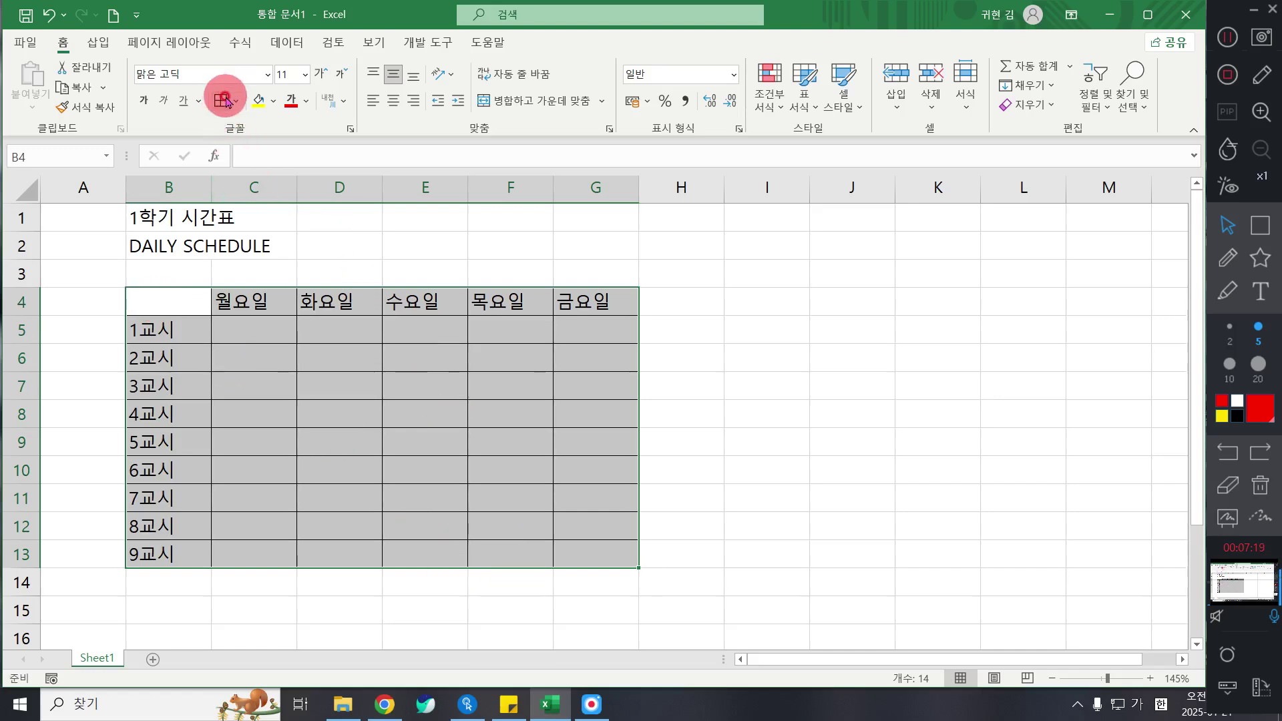
pyautogui.hotkey('ctrl', 'q')
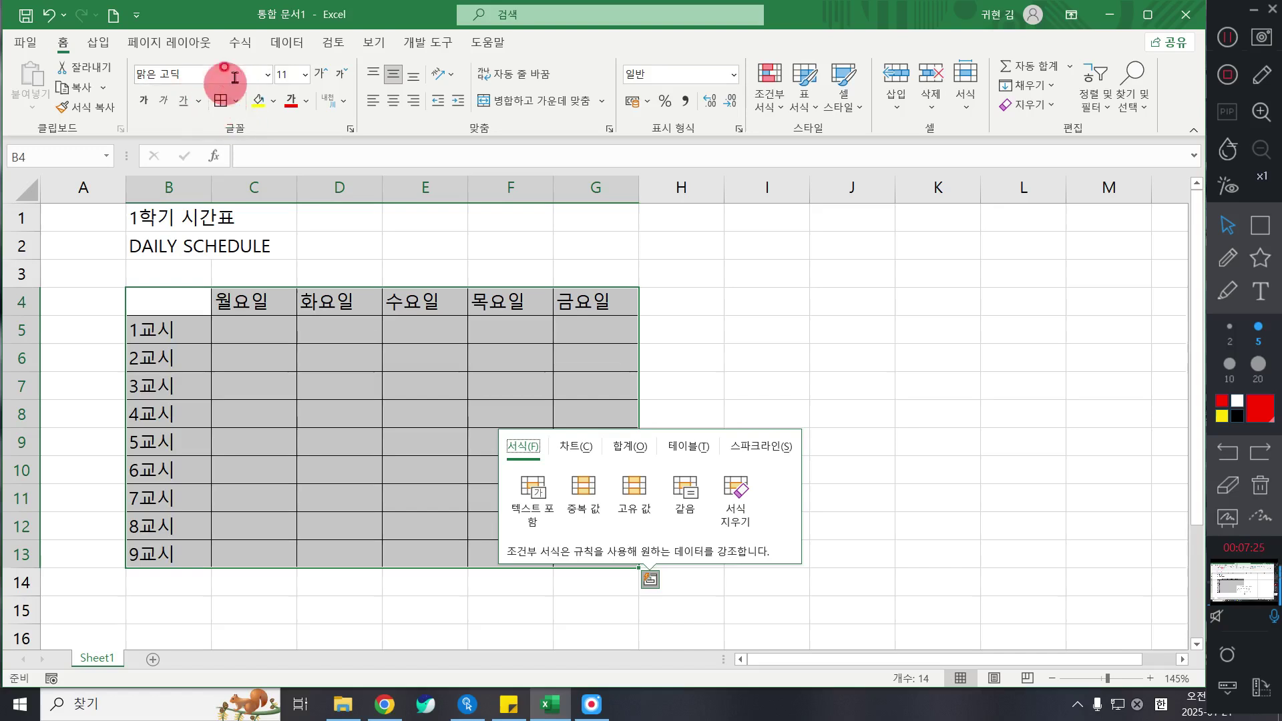
pyautogui.click(235, 101)
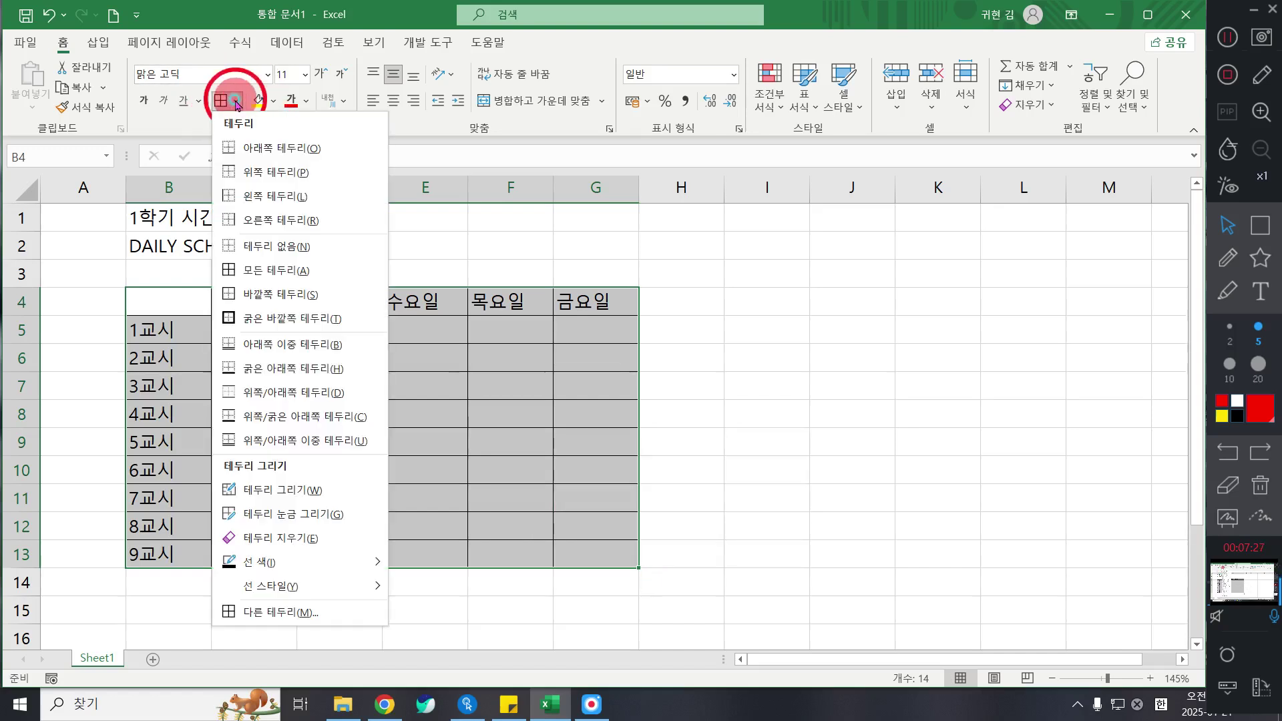
pyautogui.click(273, 320)
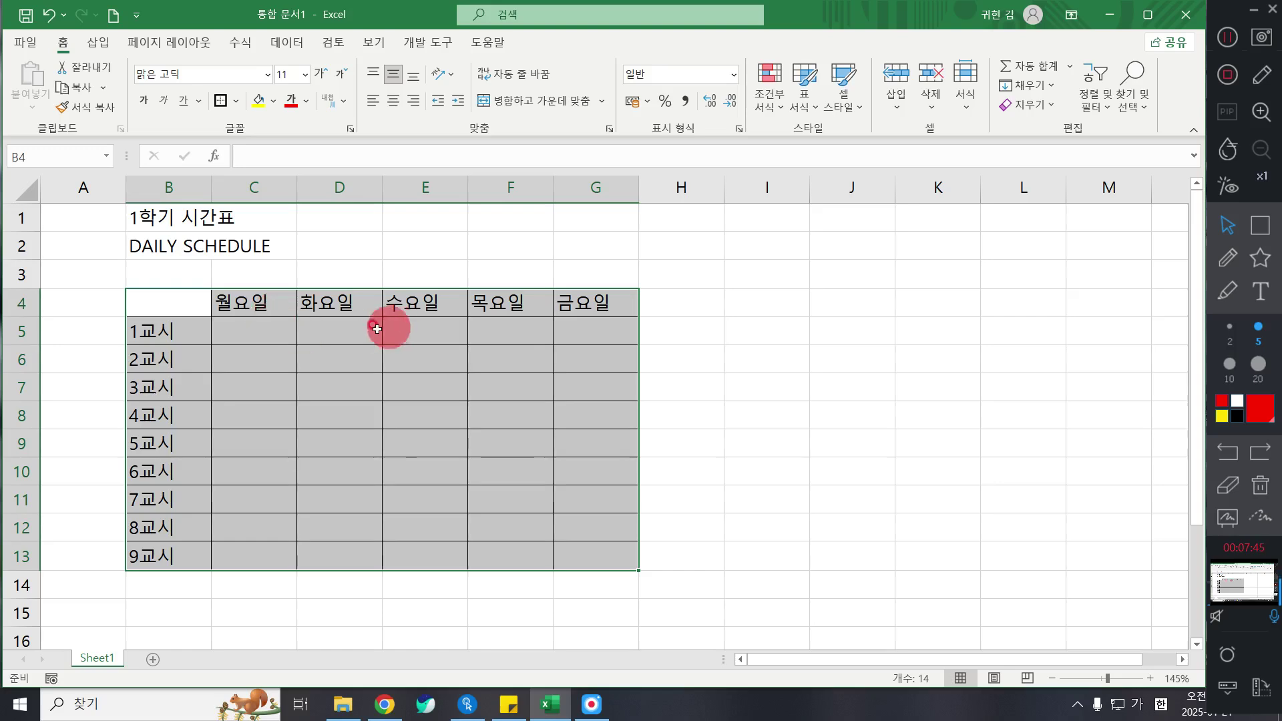
# Step: Apply a double bottom border (아래쪽 이중 테두리) to the weekday heading row B4:G4
pyautogui.click(175, 305)
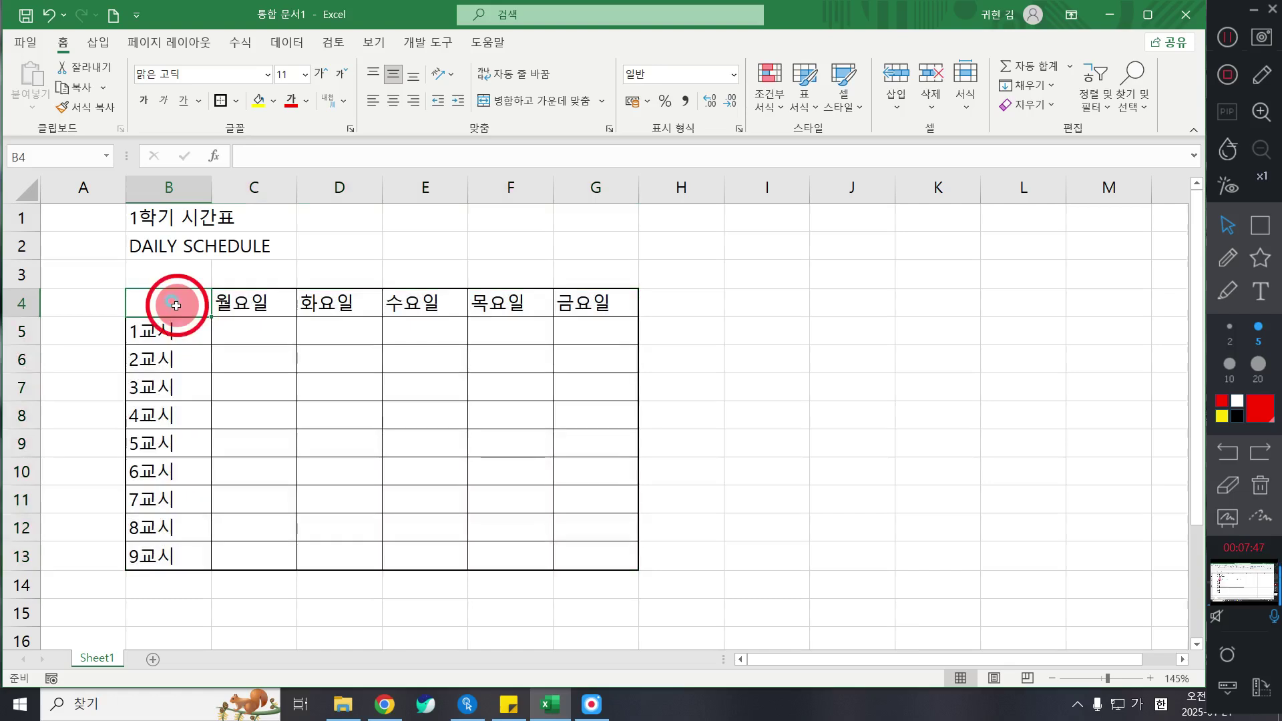
pyautogui.moveTo(176, 305); pyautogui.dragTo(577, 304)
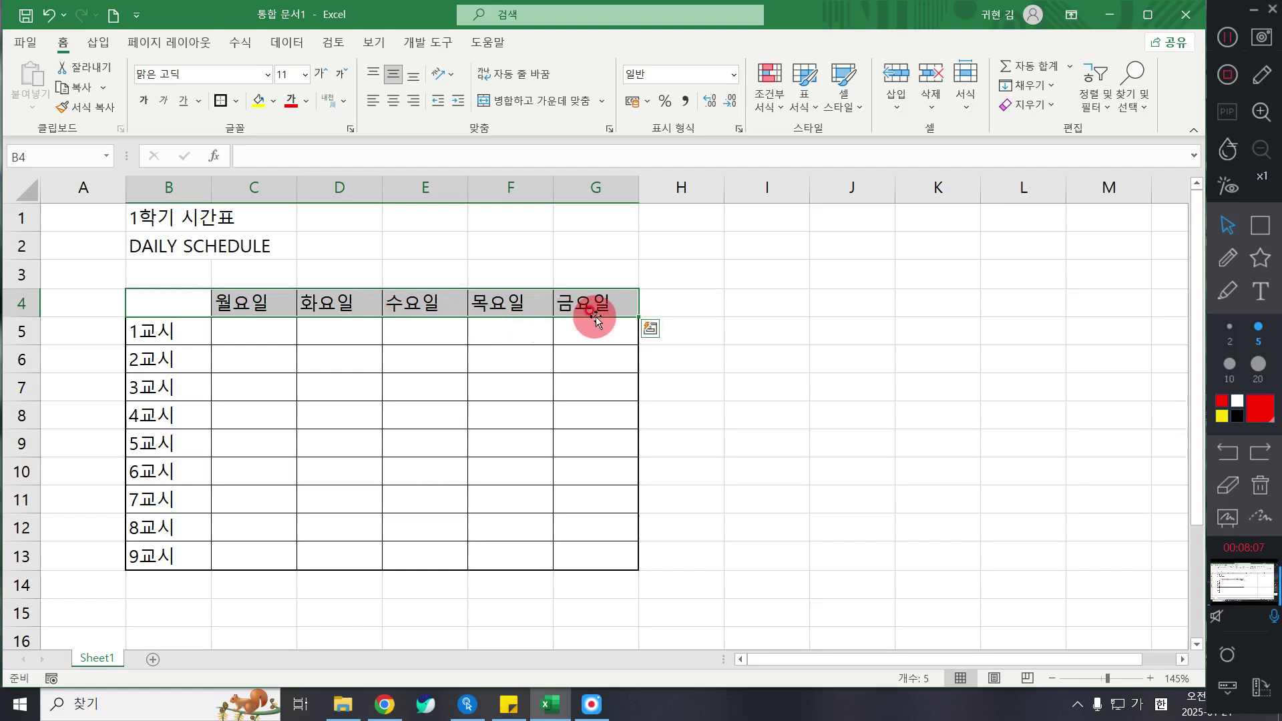
pyautogui.click(237, 102)
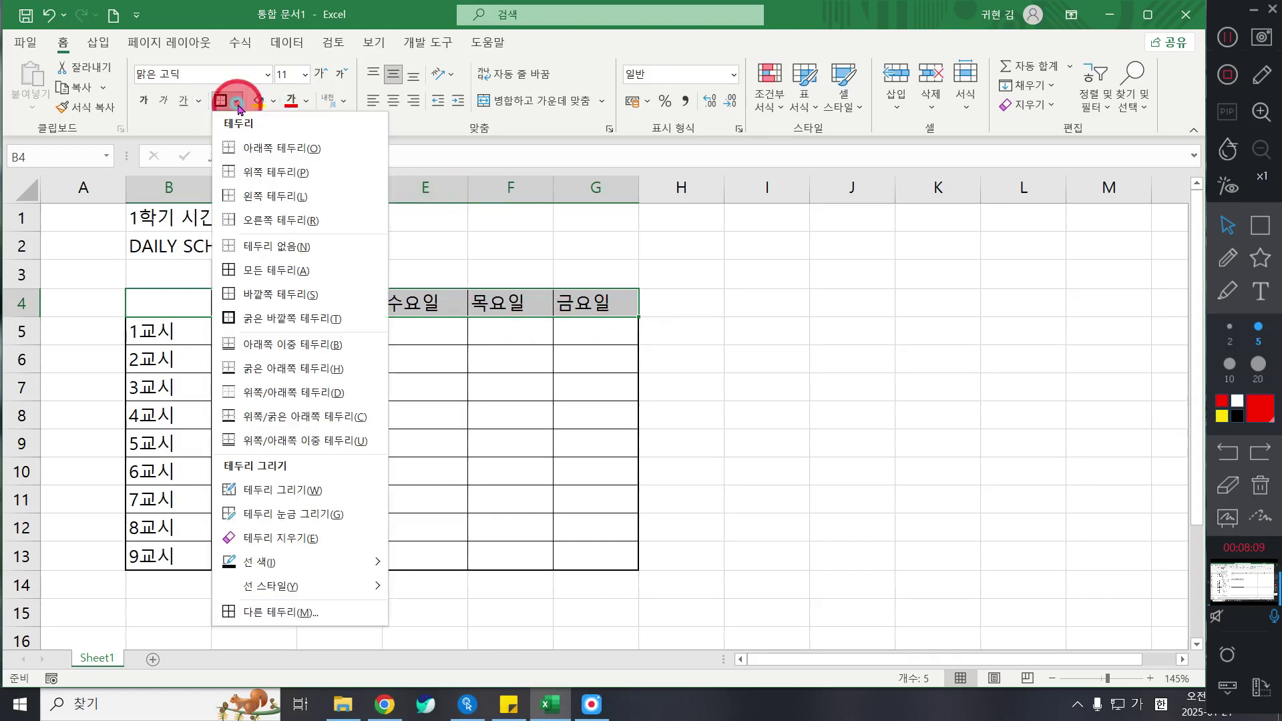
pyautogui.click(265, 348)
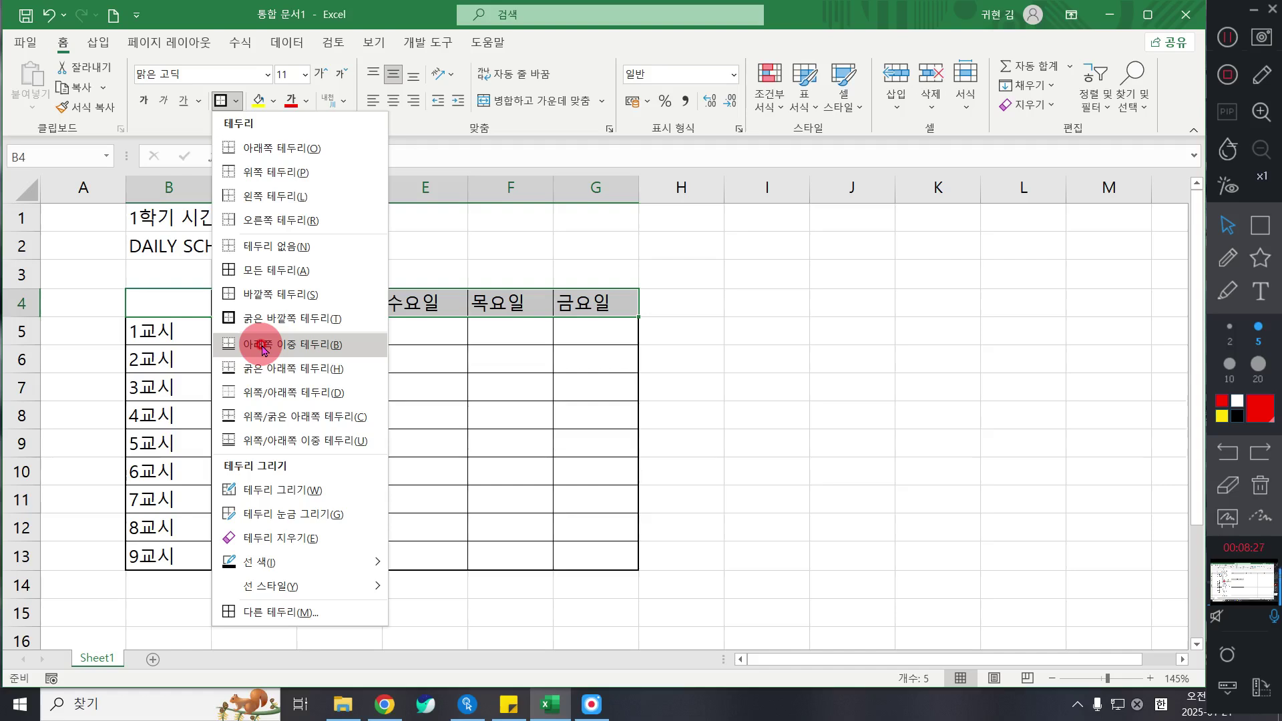
pyautogui.click(265, 345)
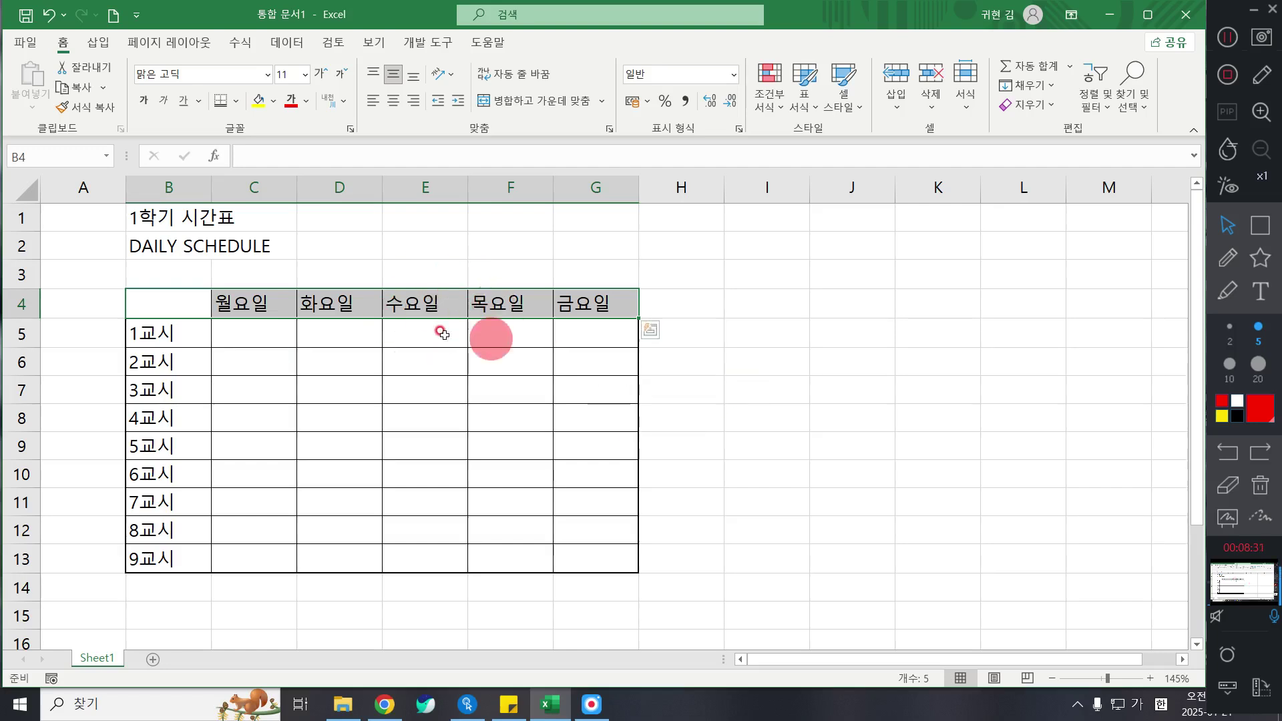
pyautogui.click(725, 408)
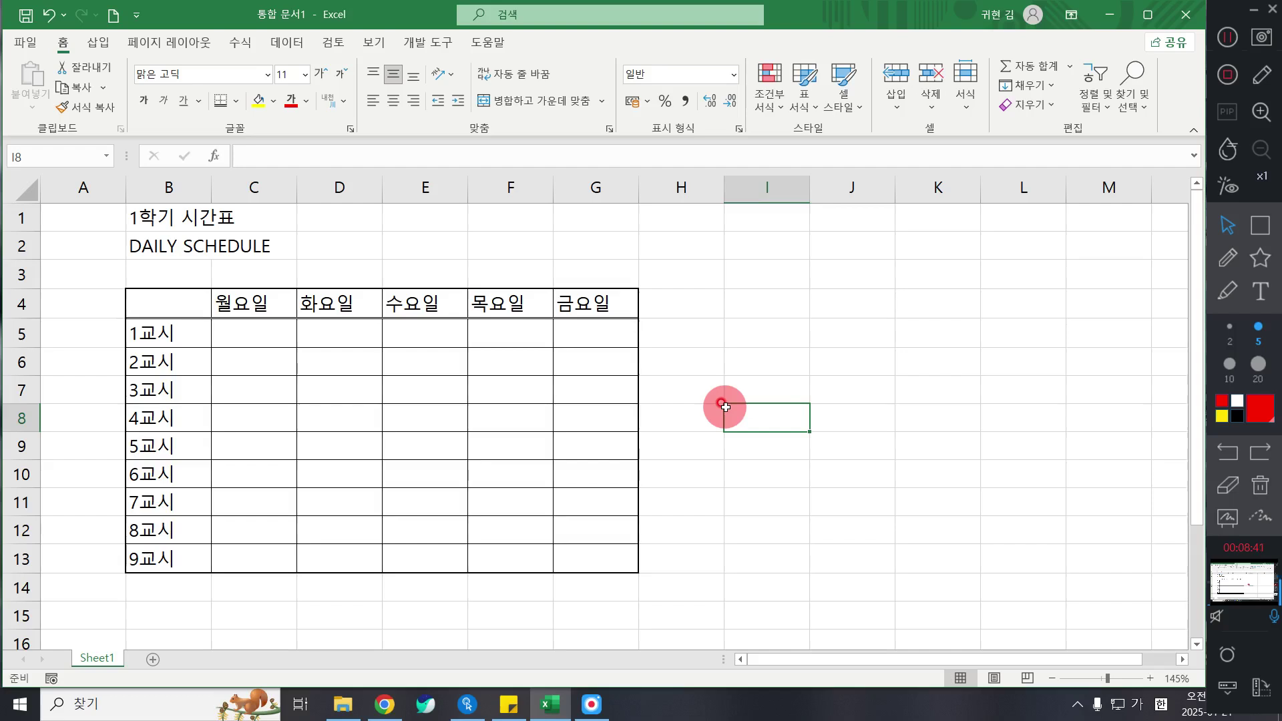
pyautogui.click(1260, 225)
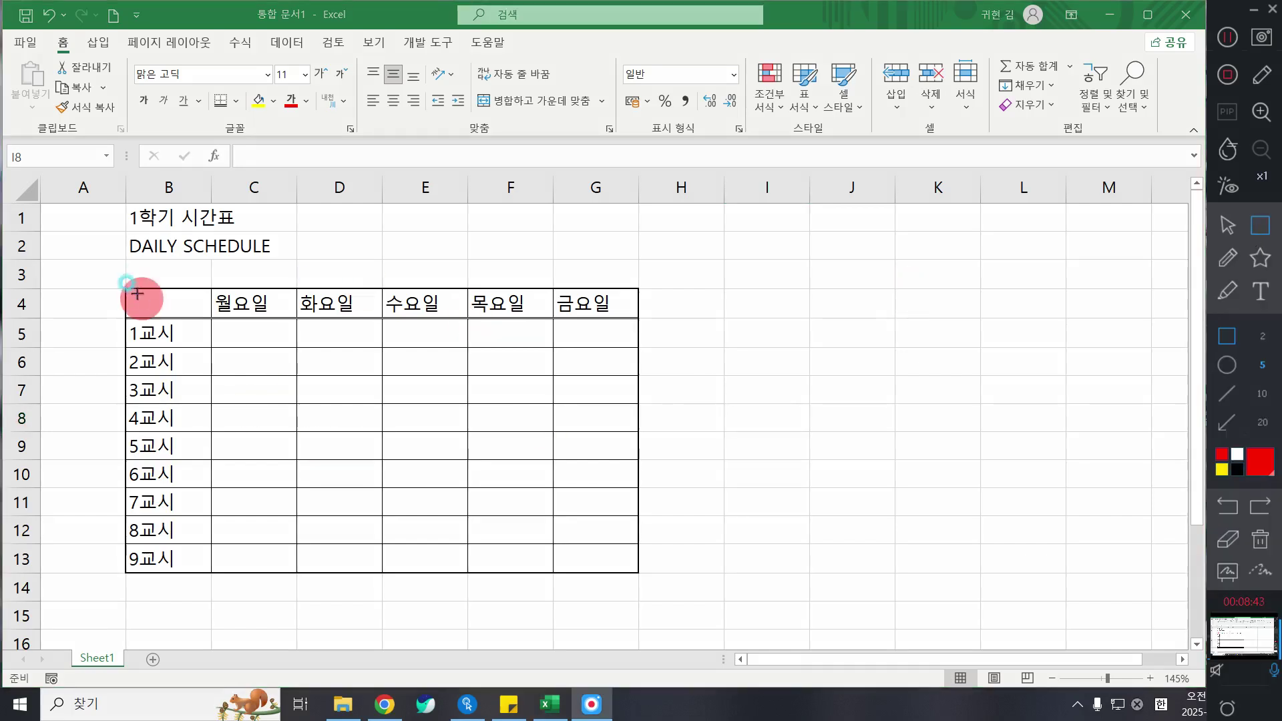
pyautogui.moveTo(198, 279)
pyautogui.mouseDown()
pyautogui.moveTo(229, 372)
pyautogui.moveTo(230, 588)
pyautogui.mouseUp()
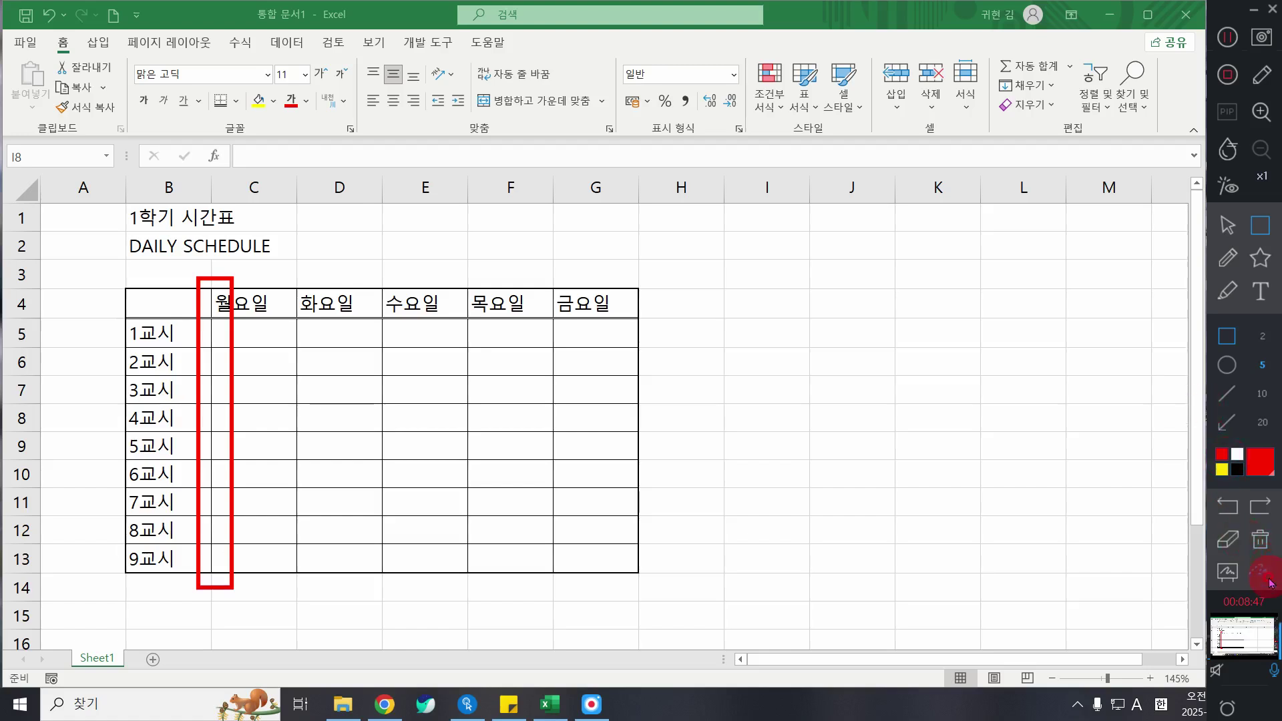
pyautogui.click(1260, 539)
pyautogui.click(1227, 226)
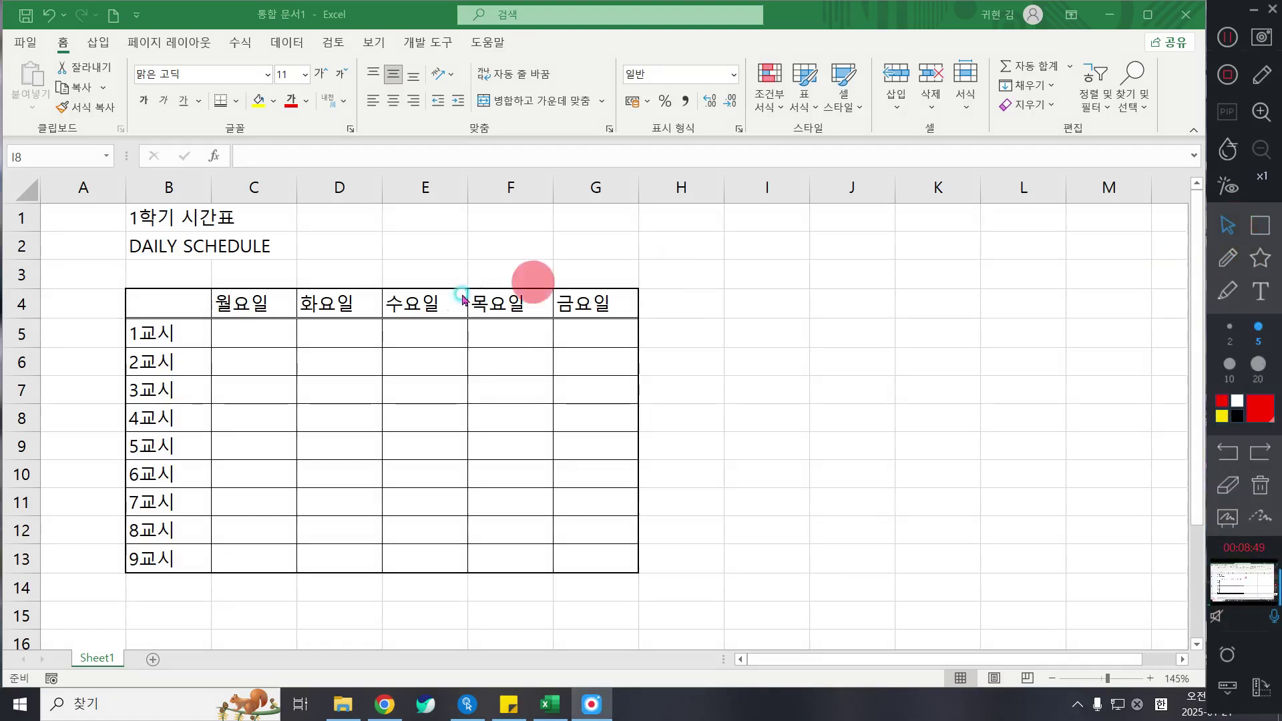
# Step: Give the period label column B4:B13 a double-line right border through the cell border settings
pyautogui.moveTo(175, 301); pyautogui.dragTo(176, 553)
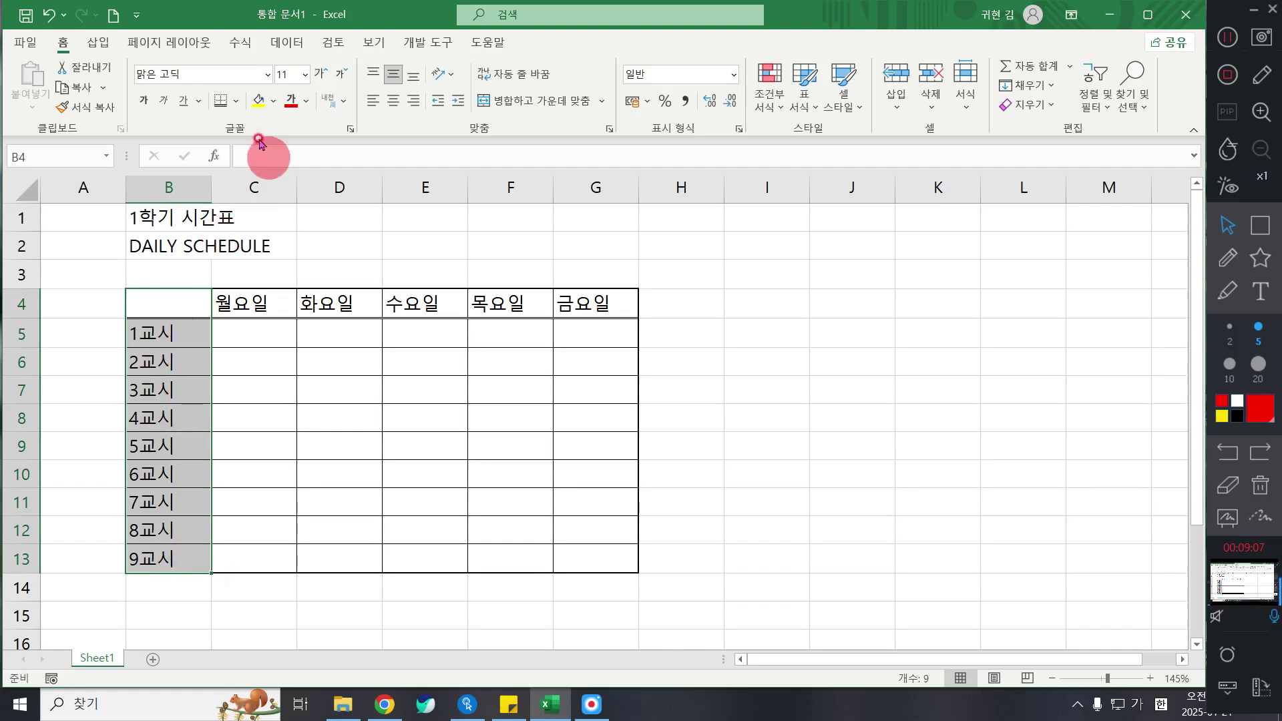
pyautogui.click(236, 102)
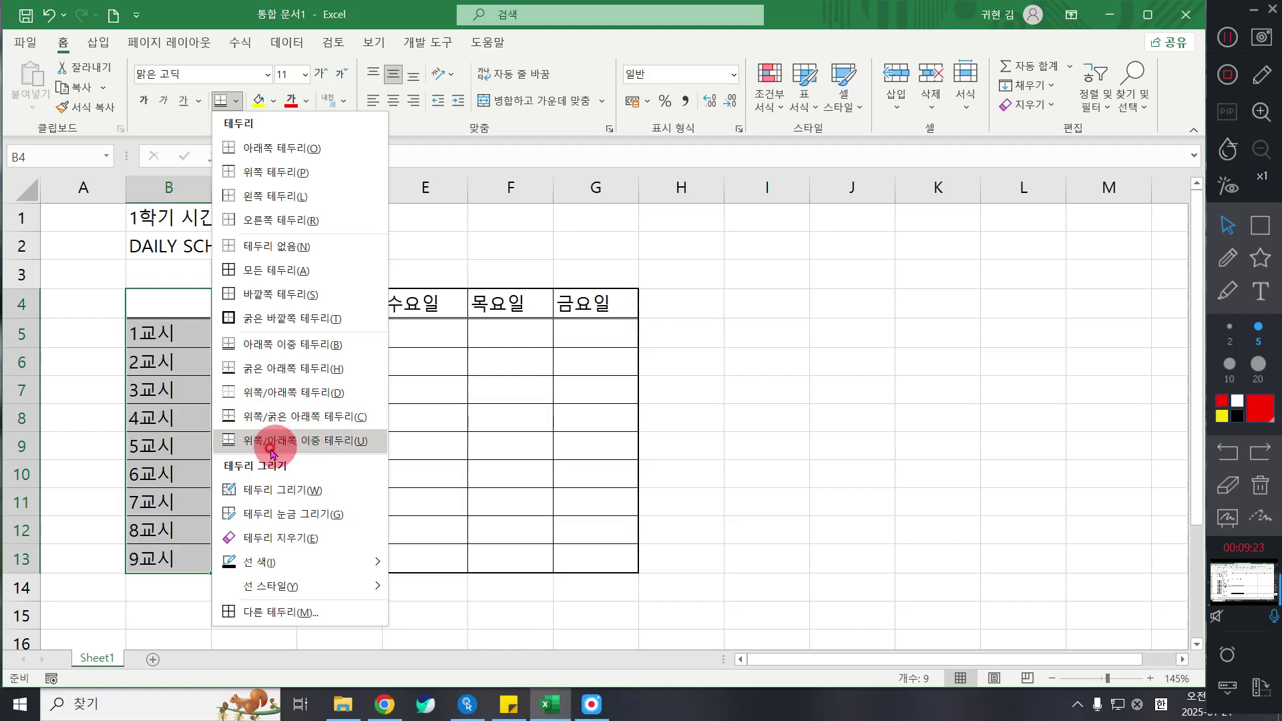
pyautogui.click(266, 613)
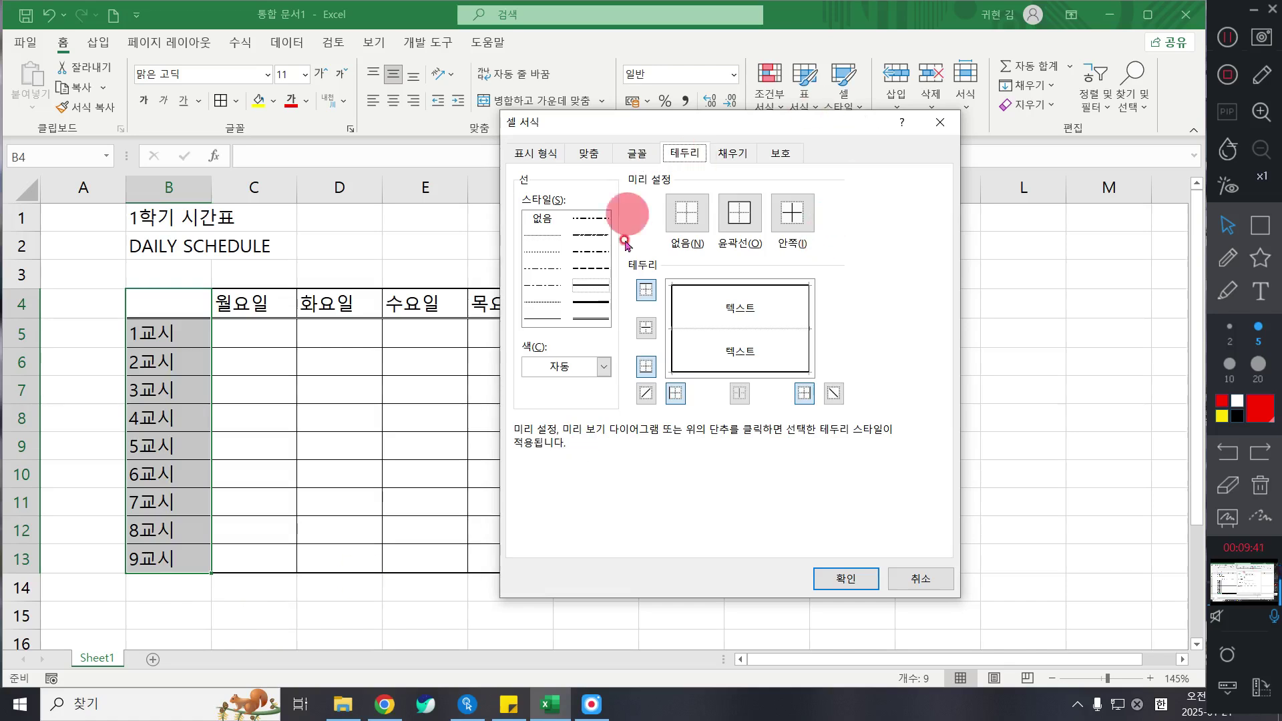
pyautogui.click(590, 318)
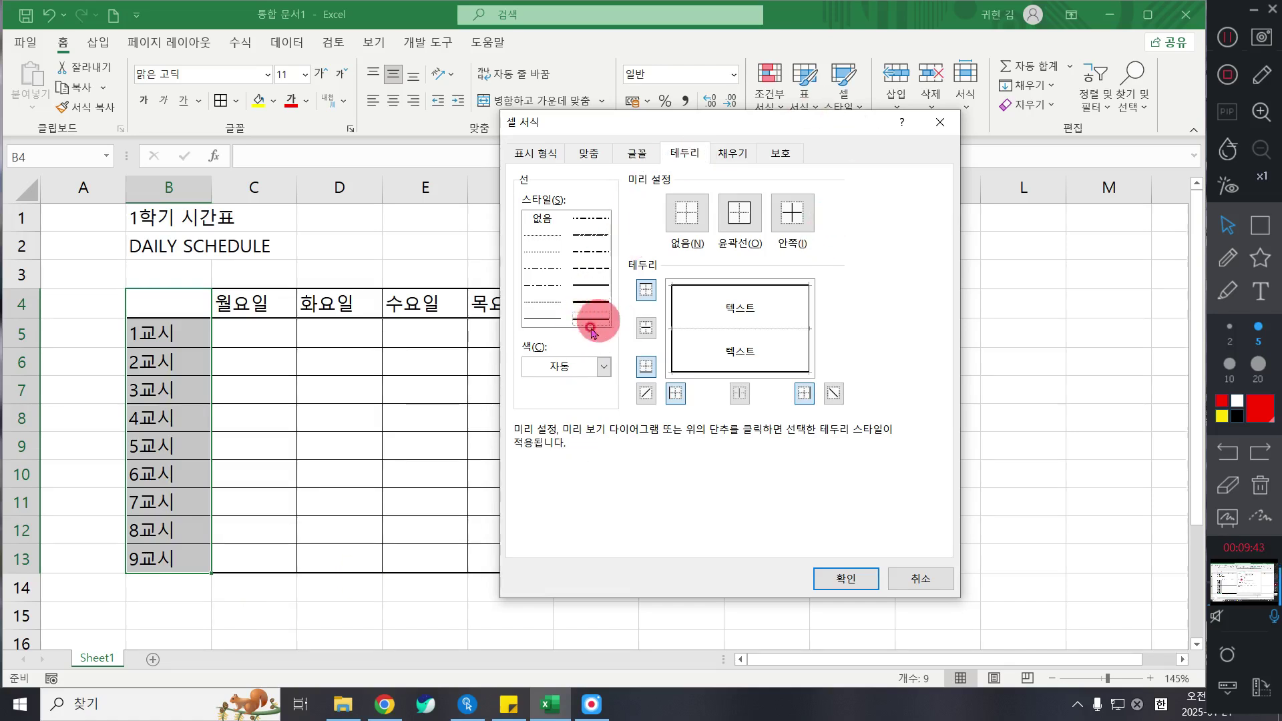
pyautogui.click(588, 311)
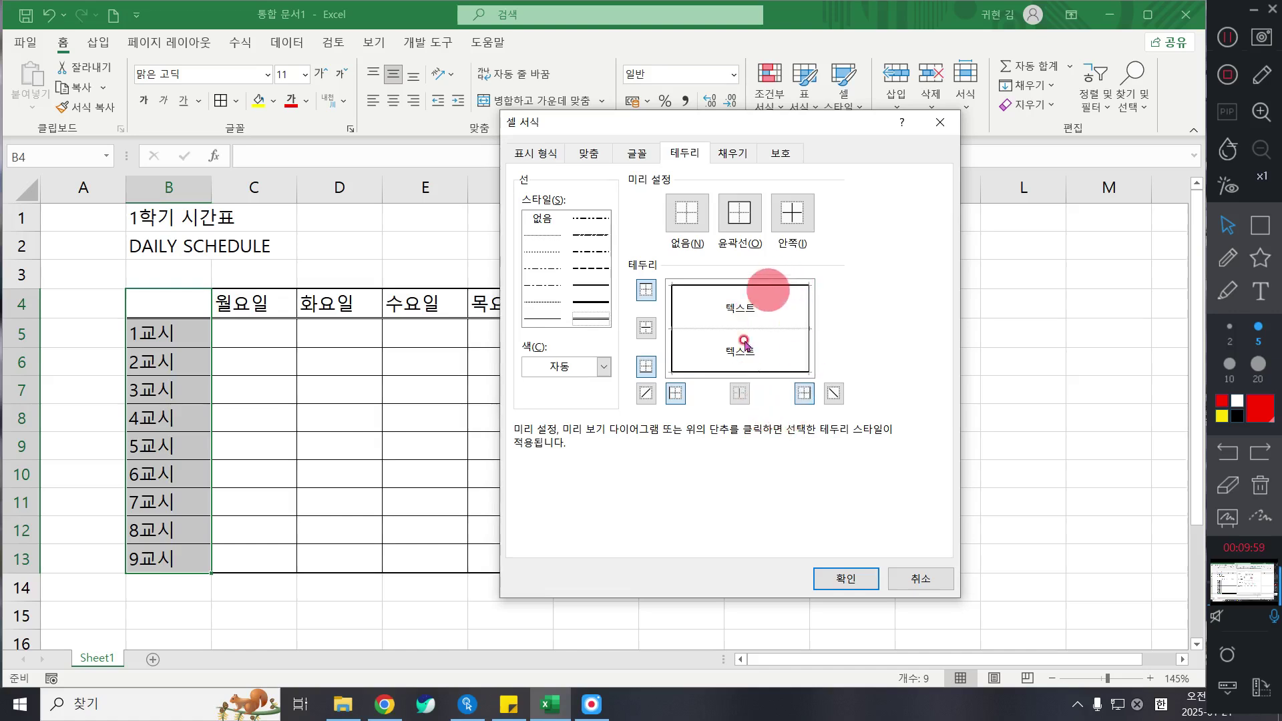
pyautogui.click(806, 395)
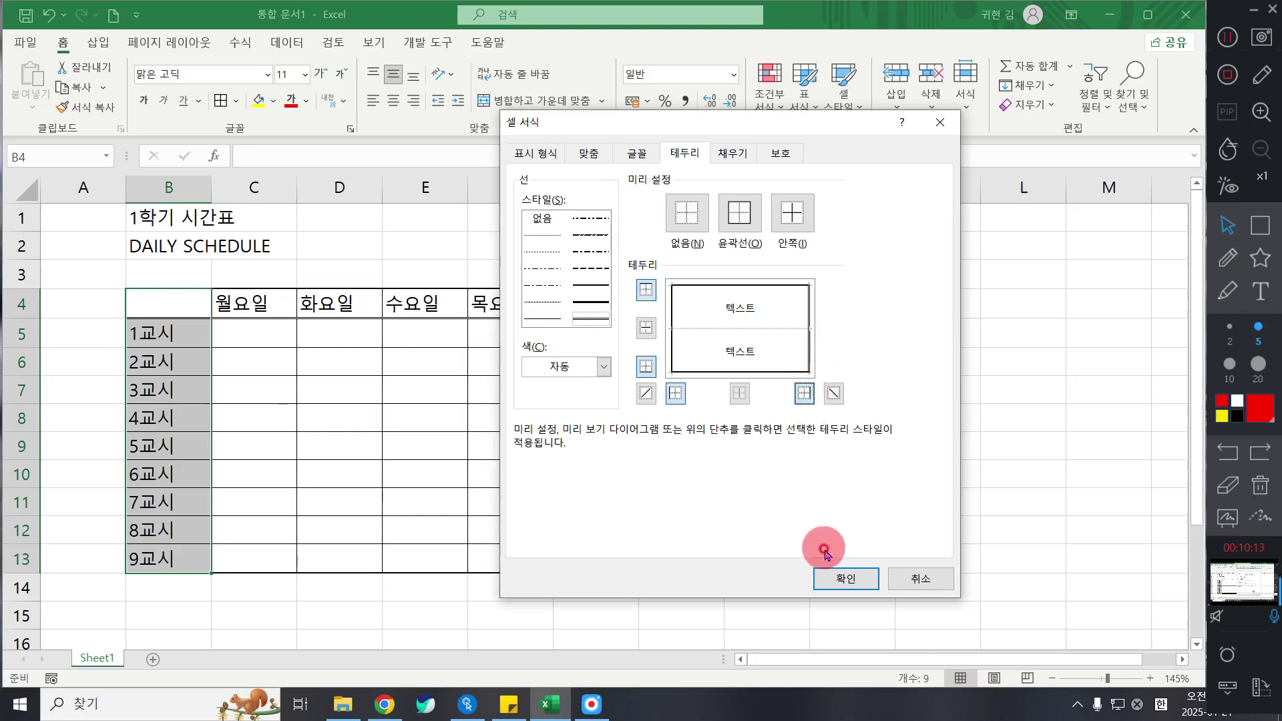
pyautogui.click(861, 589)
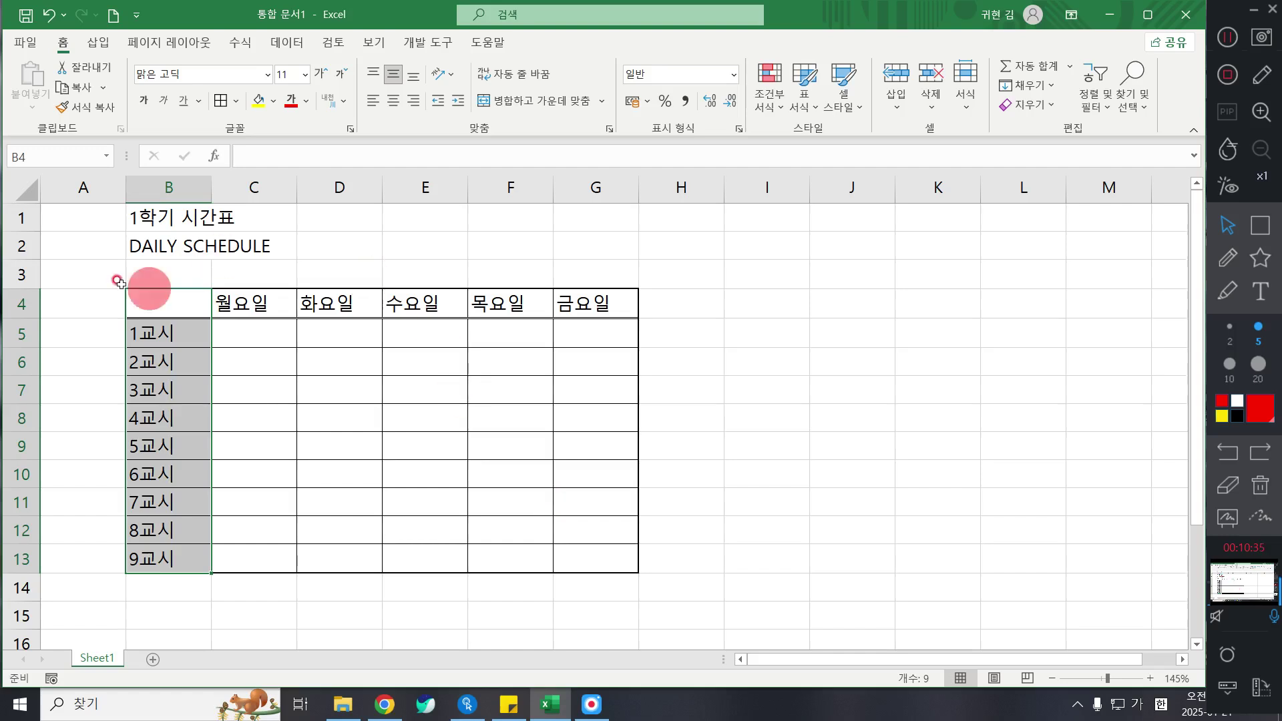
# Step: Set the 1학기 시간표 title in B1 to the 나눔손글씨 예쁜 민경체 font at size 18
pyautogui.click(164, 215)
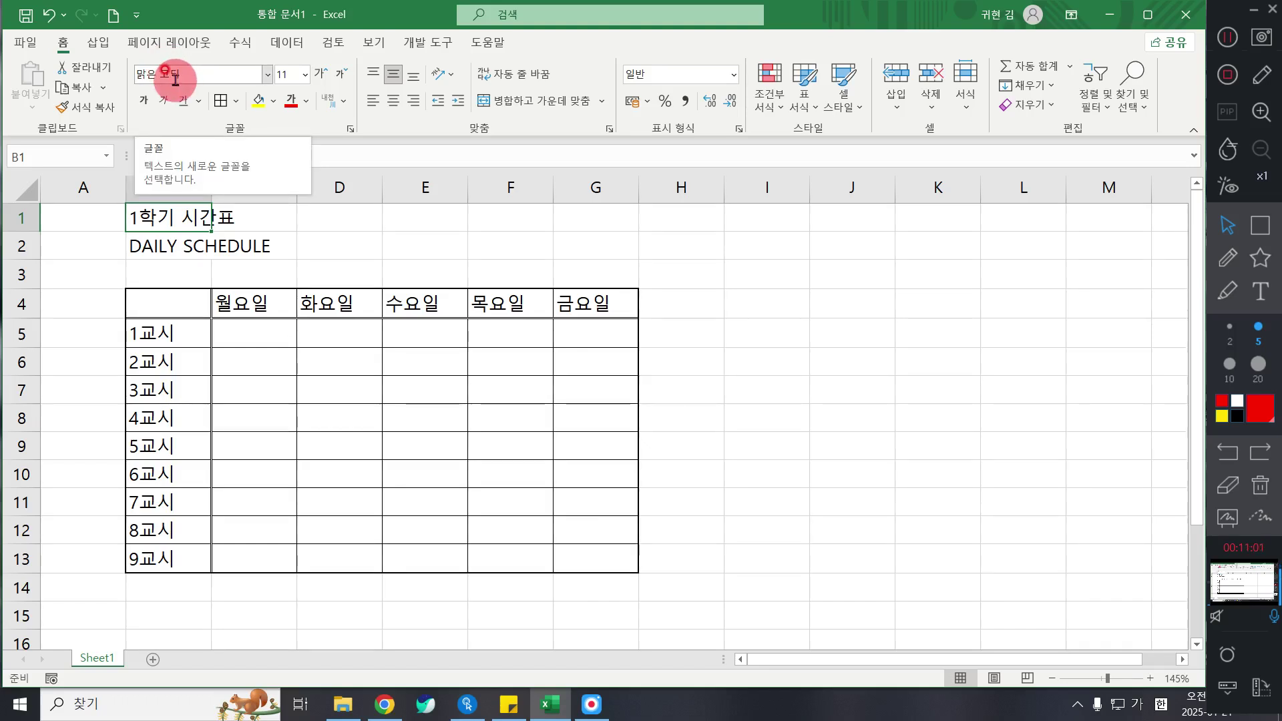
pyautogui.click(266, 74)
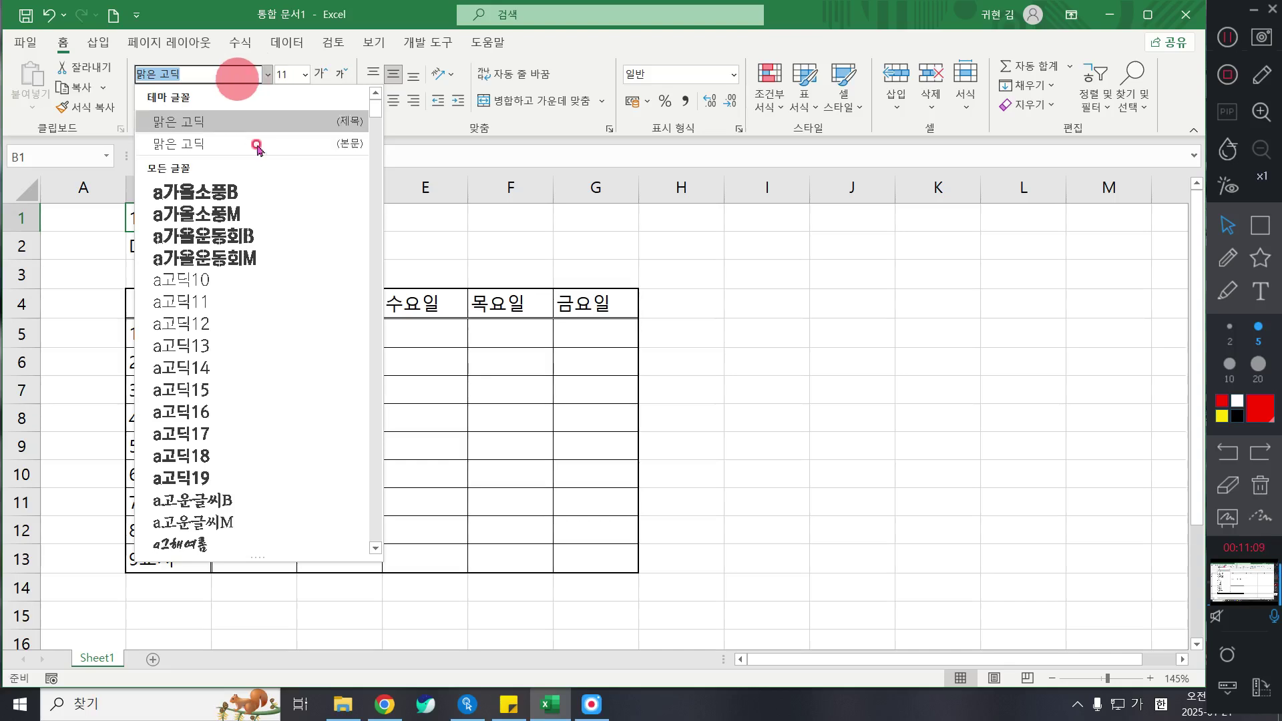
pyautogui.scroll(-15, 251, 376)
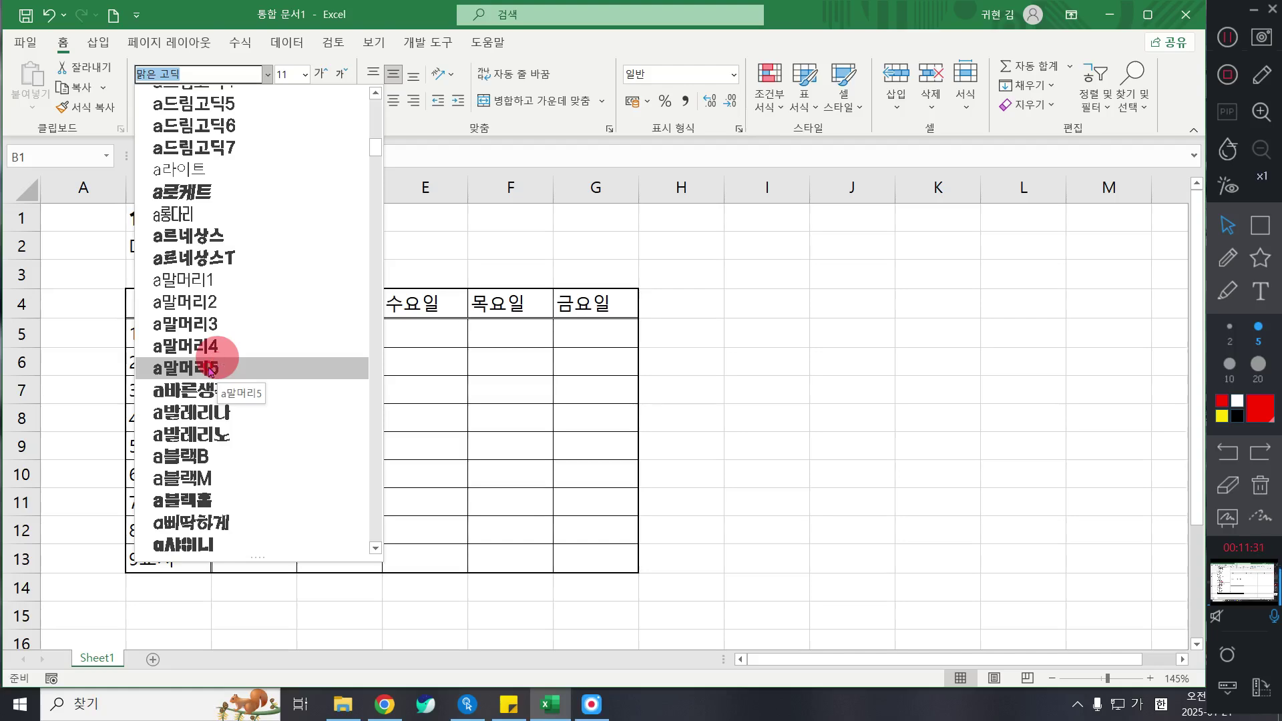
pyautogui.scroll(-12, 217, 364)
pyautogui.scroll(7, 241, 350)
pyautogui.scroll(4, 193, 214)
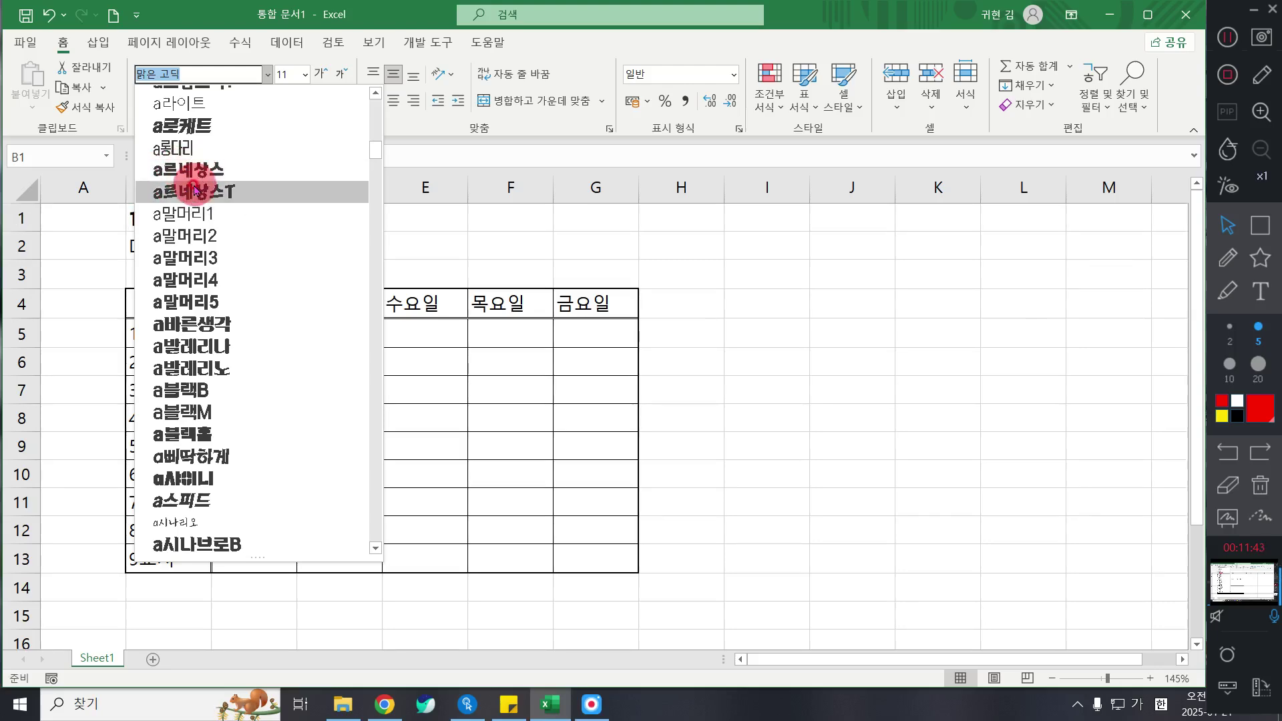
pyautogui.scroll(-20, 243, 258)
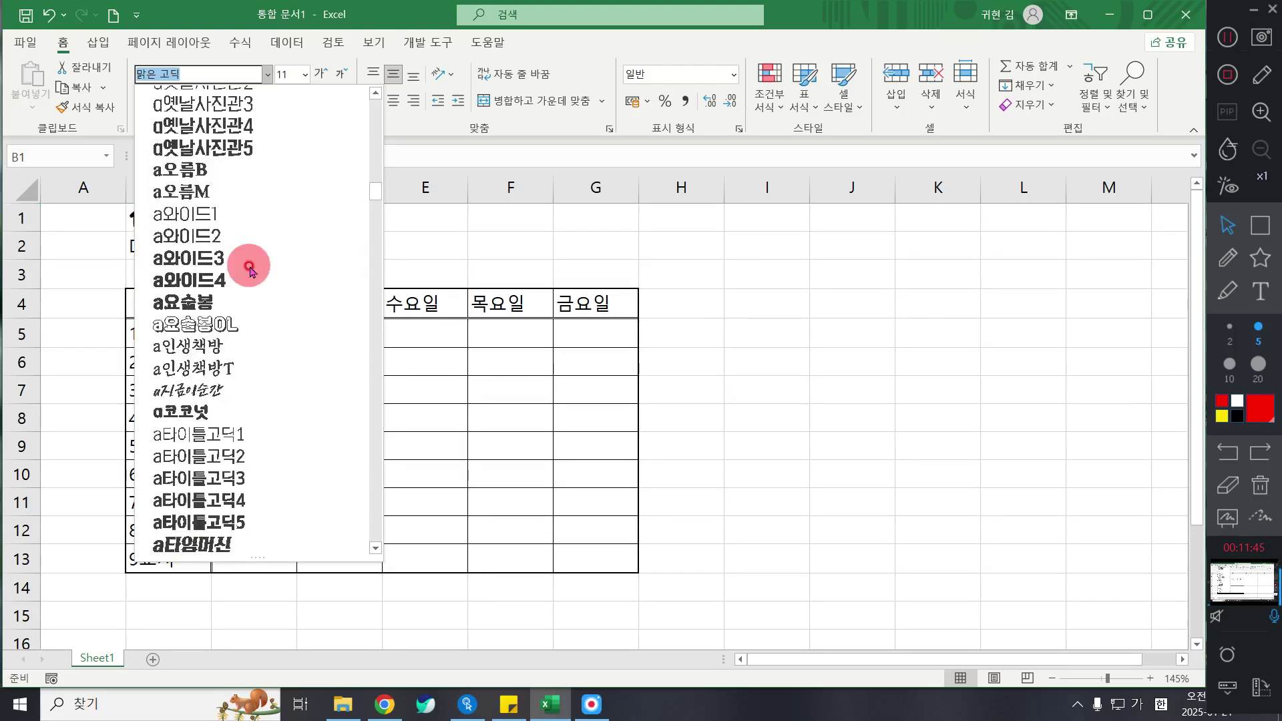
pyautogui.scroll(-12, 249, 267)
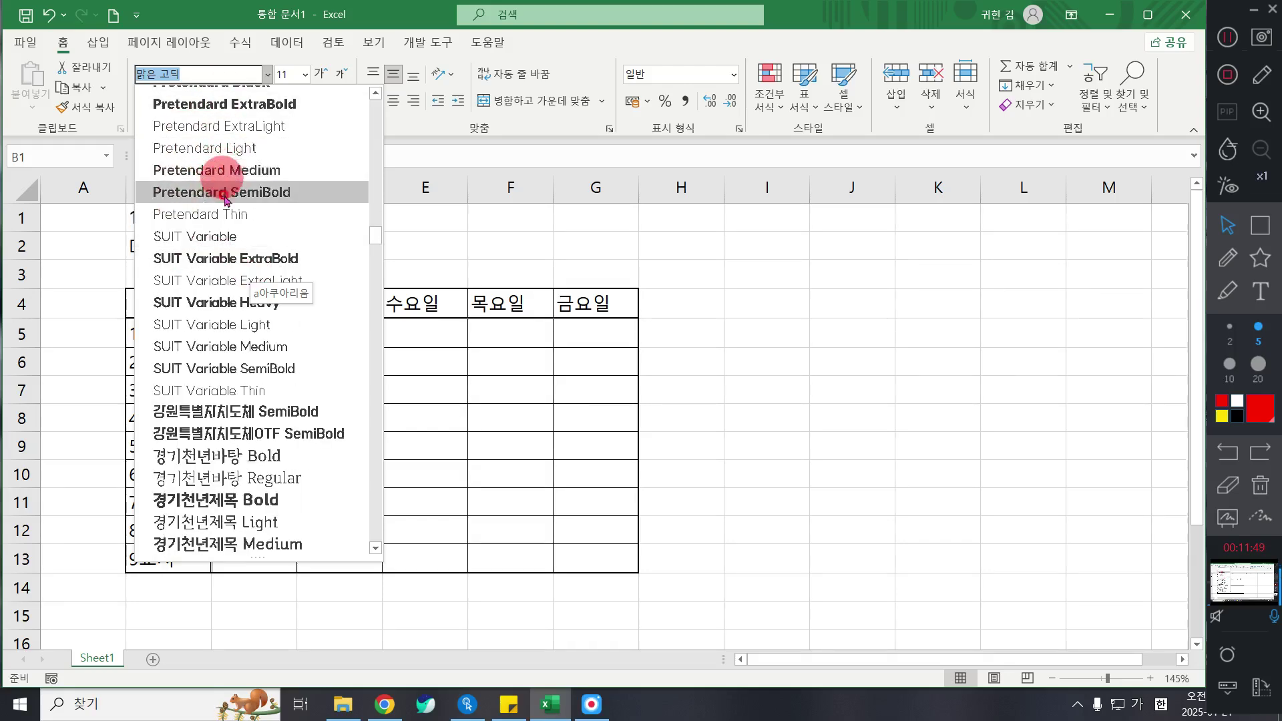
pyautogui.scroll(-5, 224, 227)
pyautogui.scroll(-5, 222, 233)
pyautogui.scroll(20, 277, 235)
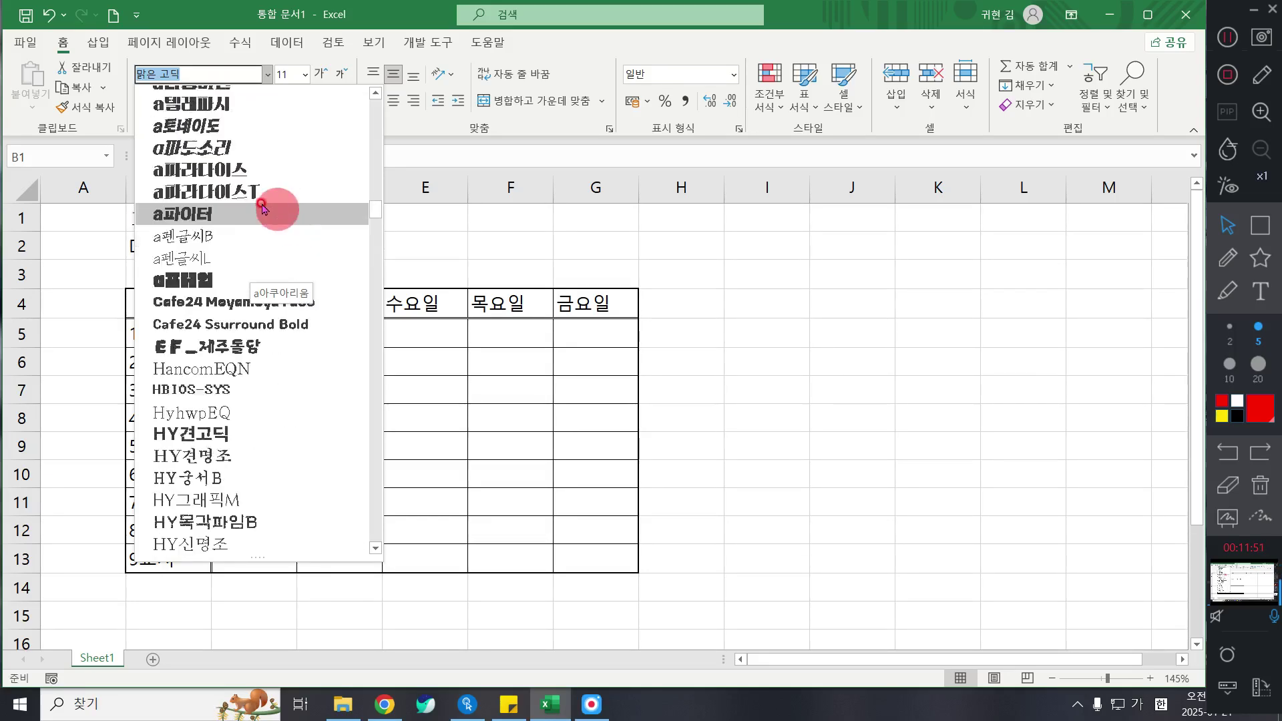
pyautogui.scroll(20, 260, 207)
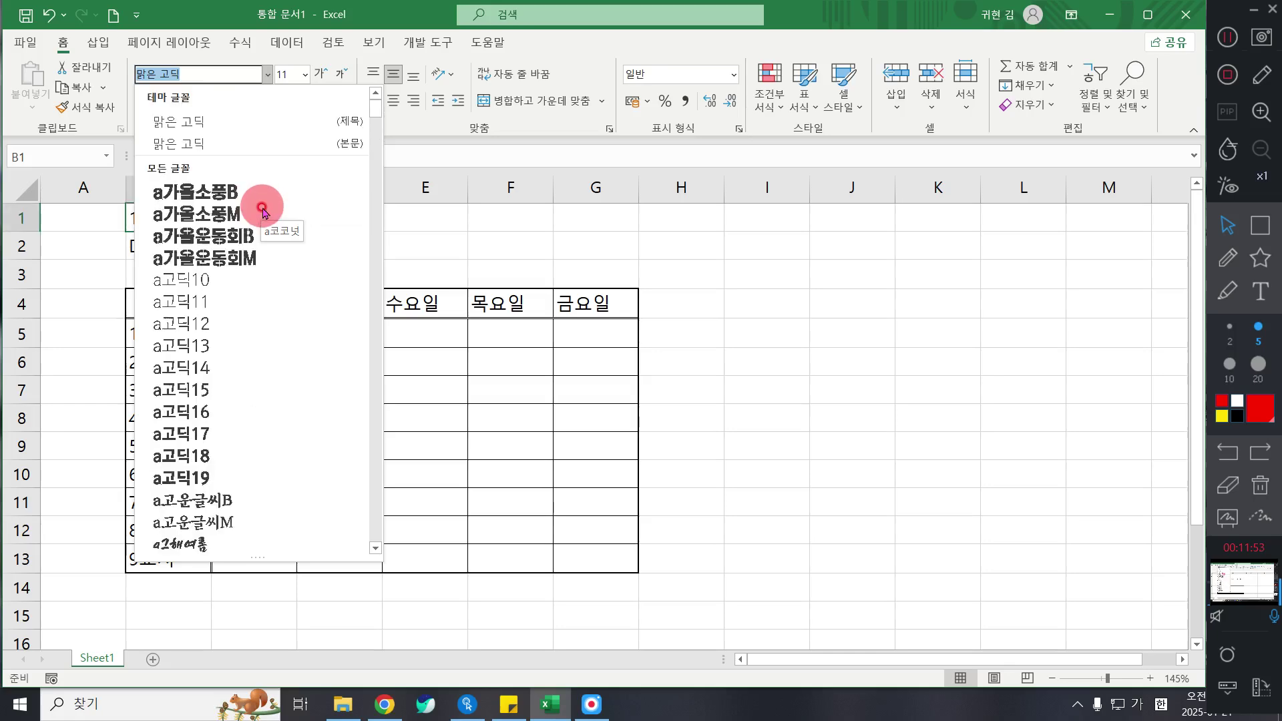
pyautogui.scroll(-20, 261, 213)
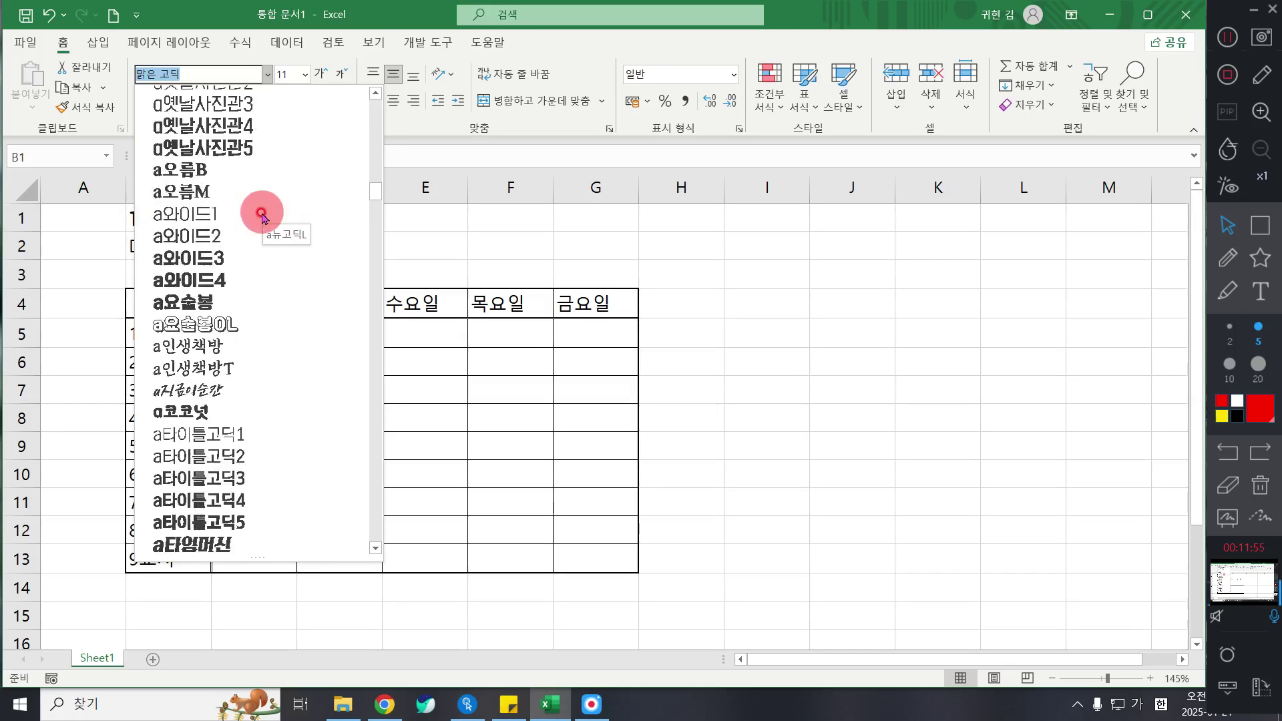
pyautogui.scroll(-7, 262, 212)
pyautogui.scroll(4, 257, 248)
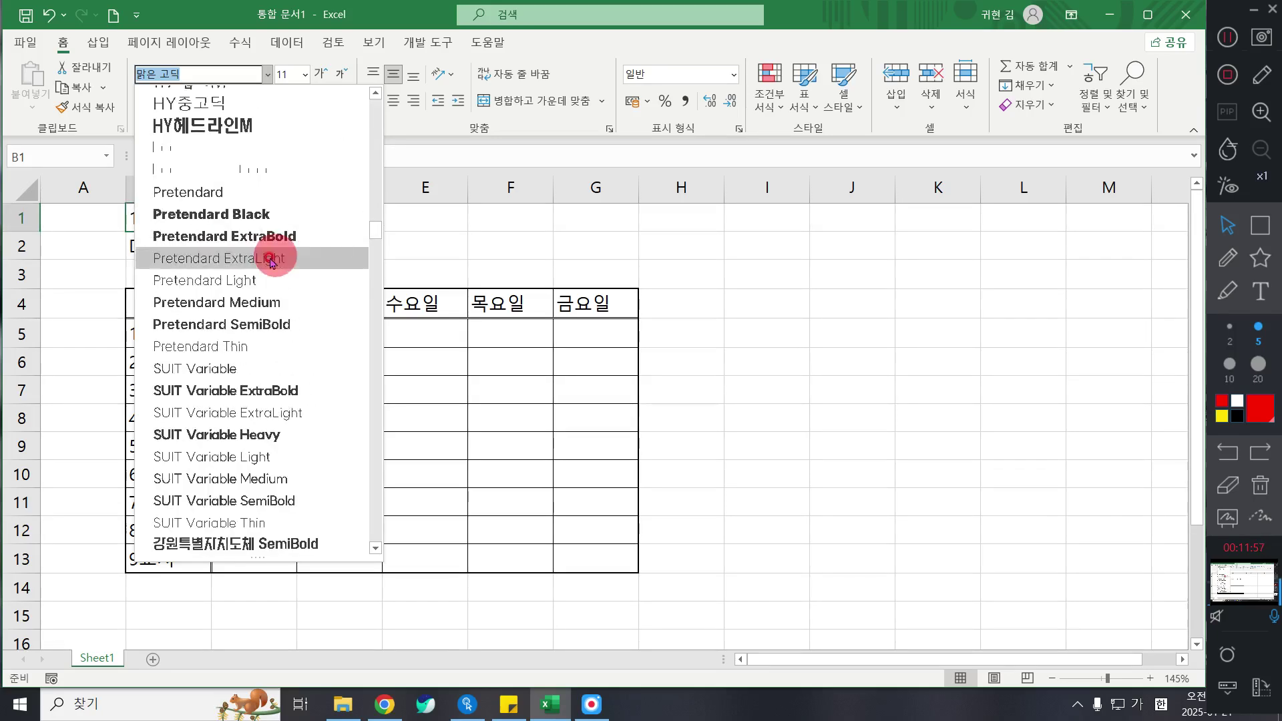
pyautogui.scroll(-15, 272, 414)
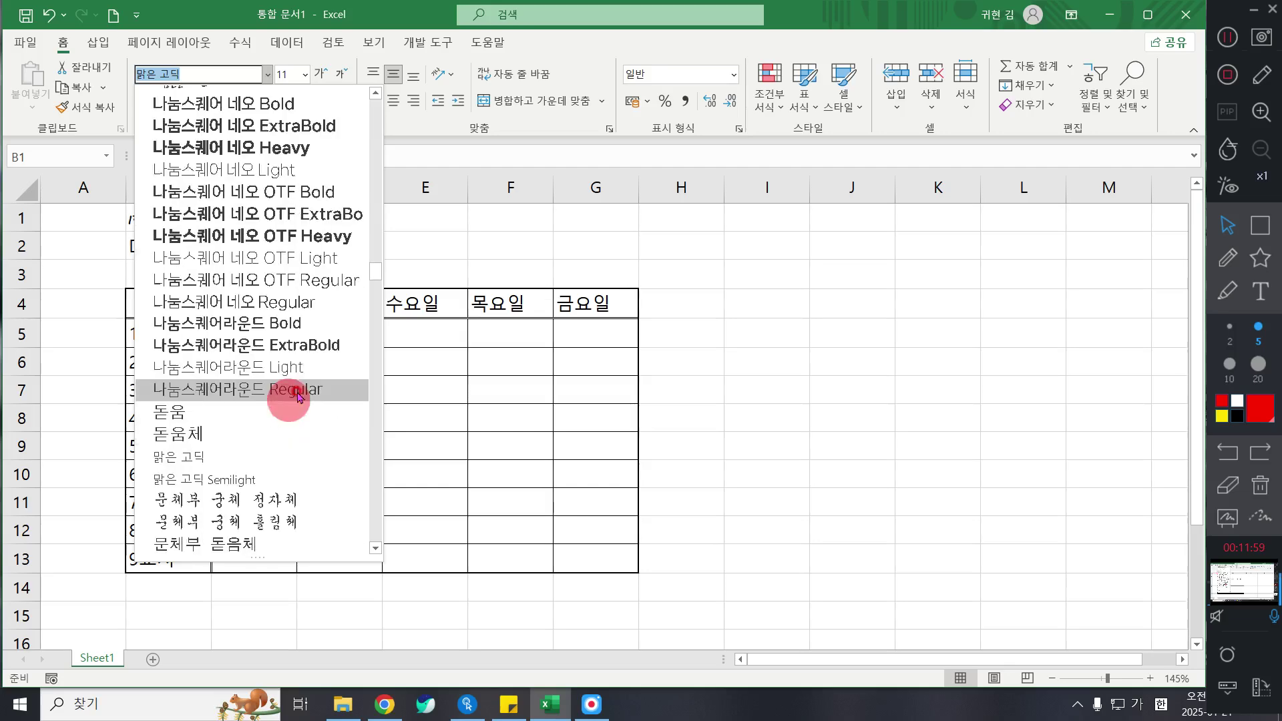
pyautogui.scroll(-5, 312, 390)
pyautogui.moveTo(376, 300); pyautogui.dragTo(372, 372)
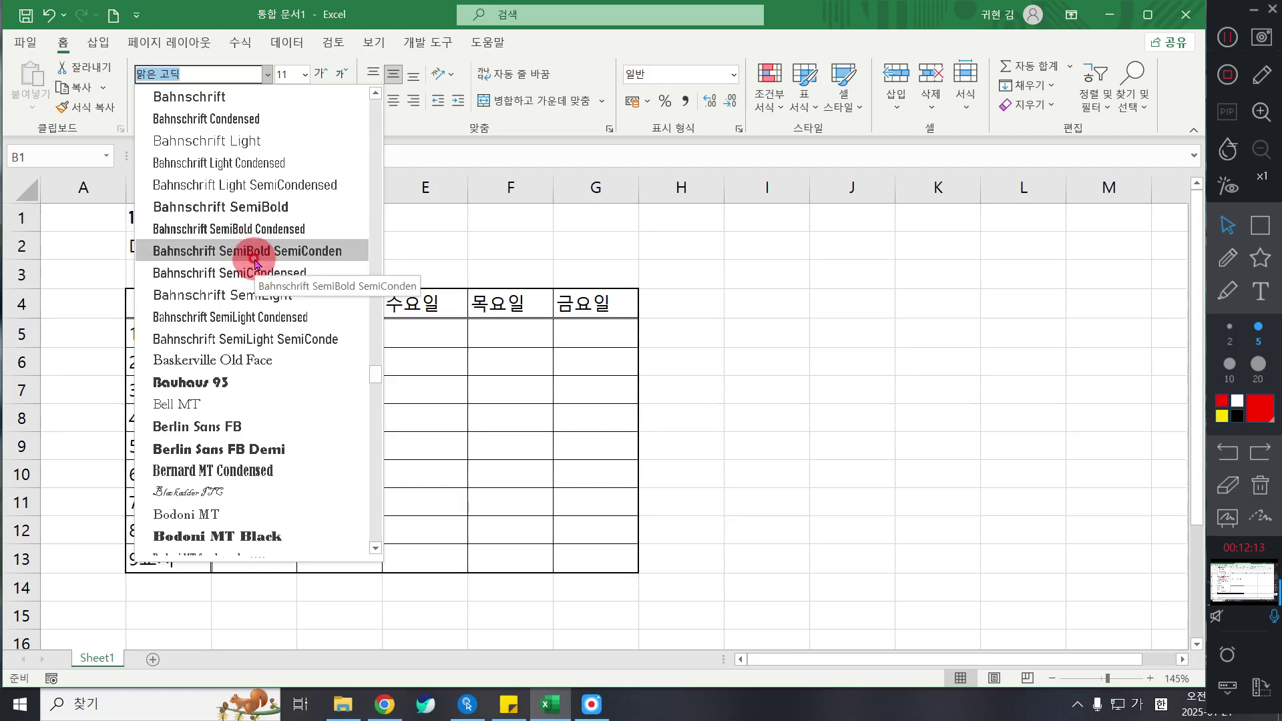
pyautogui.scroll(15, 254, 263)
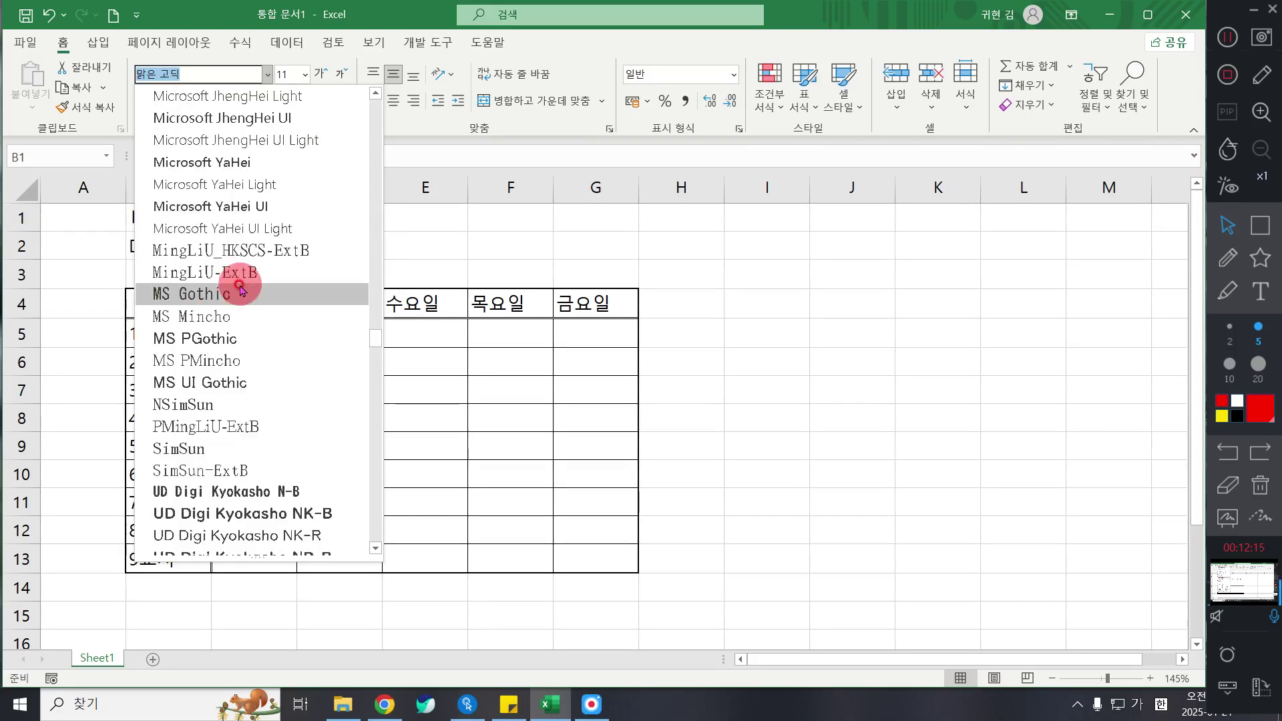
pyautogui.scroll(15, 240, 289)
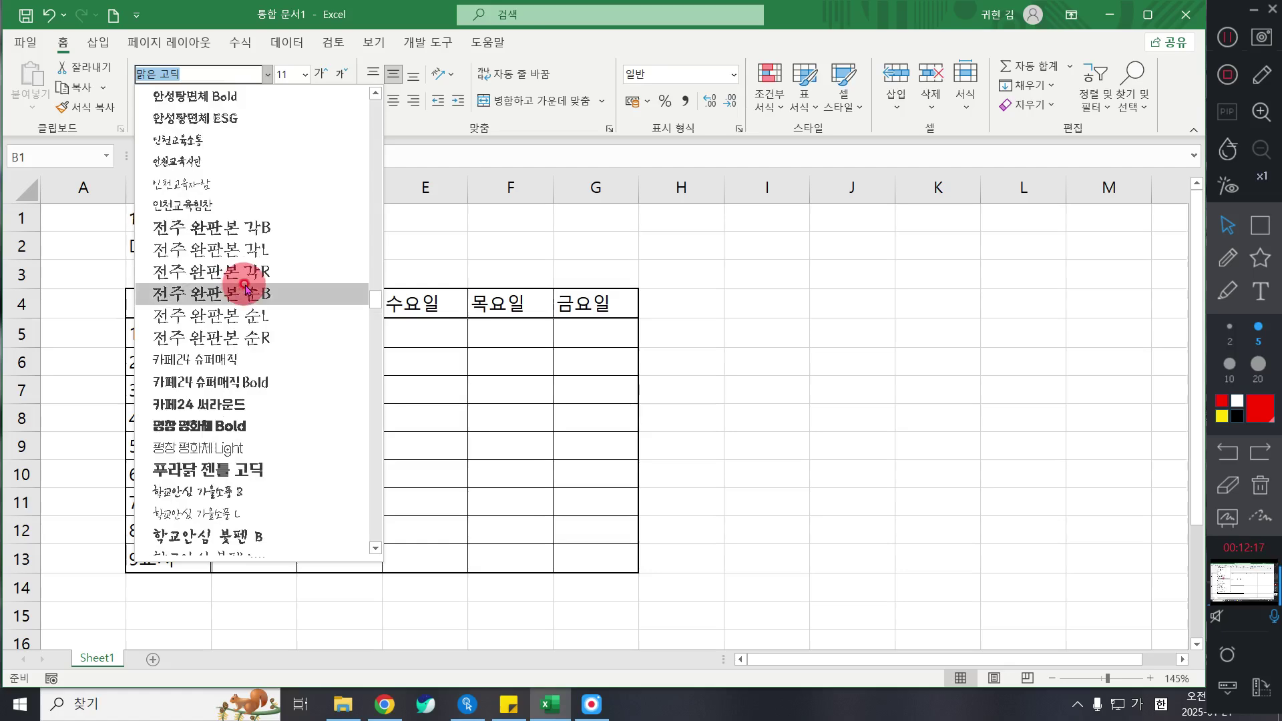
pyautogui.scroll(5, 245, 288)
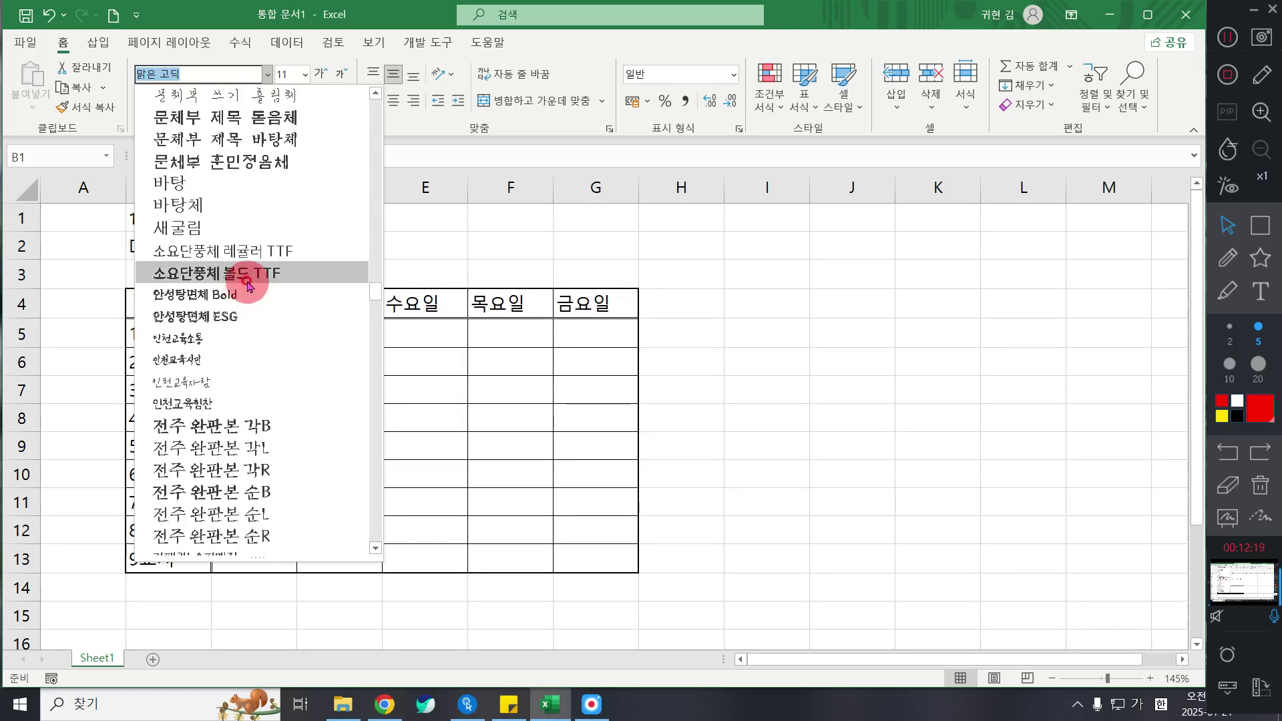
pyautogui.scroll(10, 256, 257)
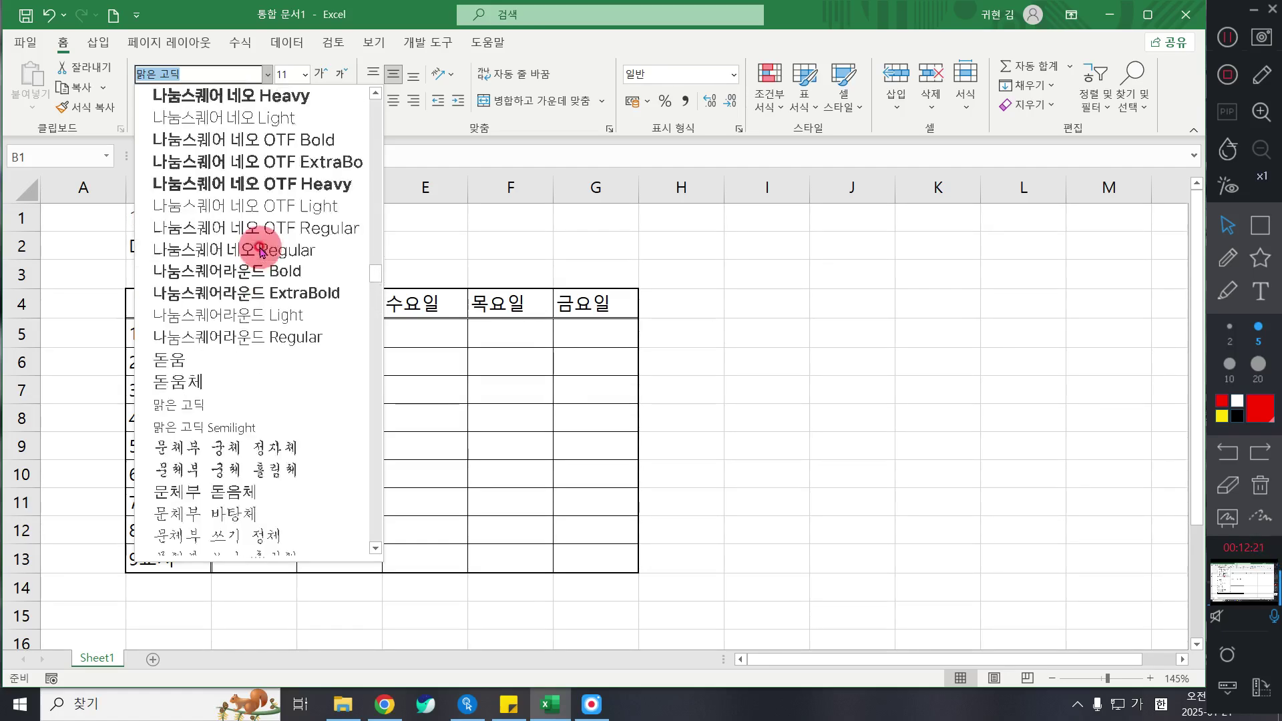
pyautogui.scroll(2, 261, 190)
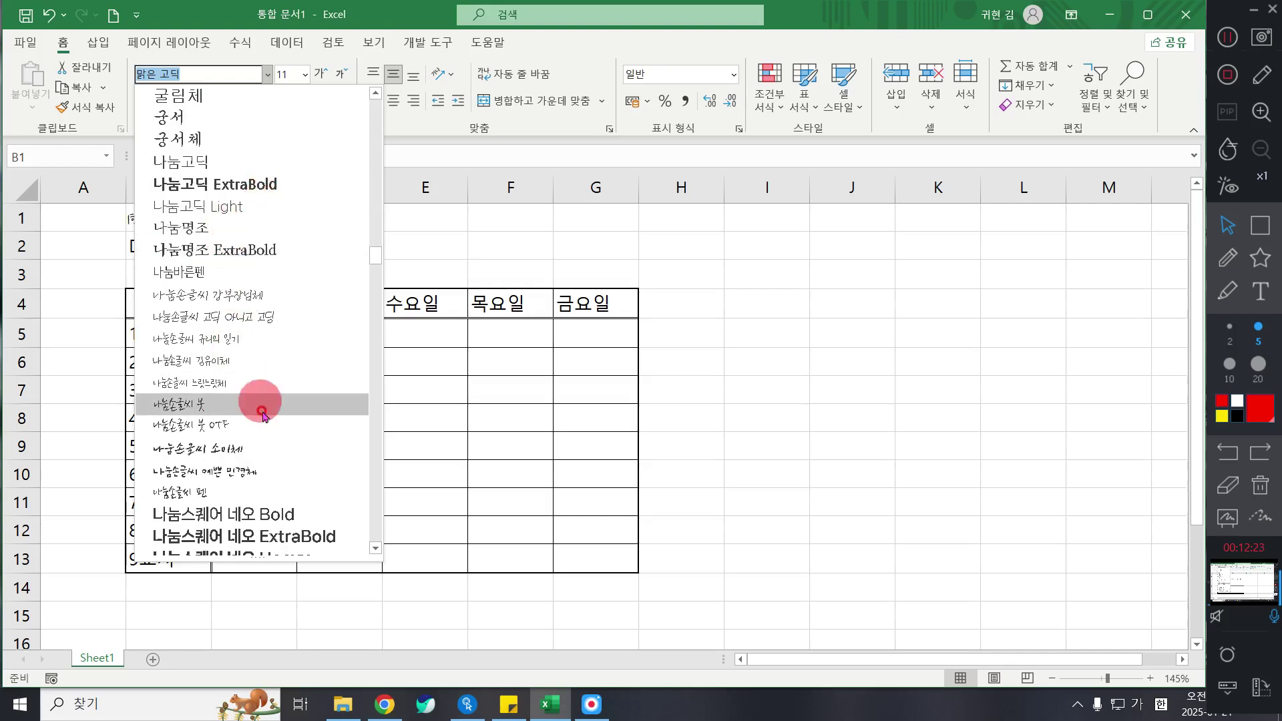
pyautogui.click(257, 470)
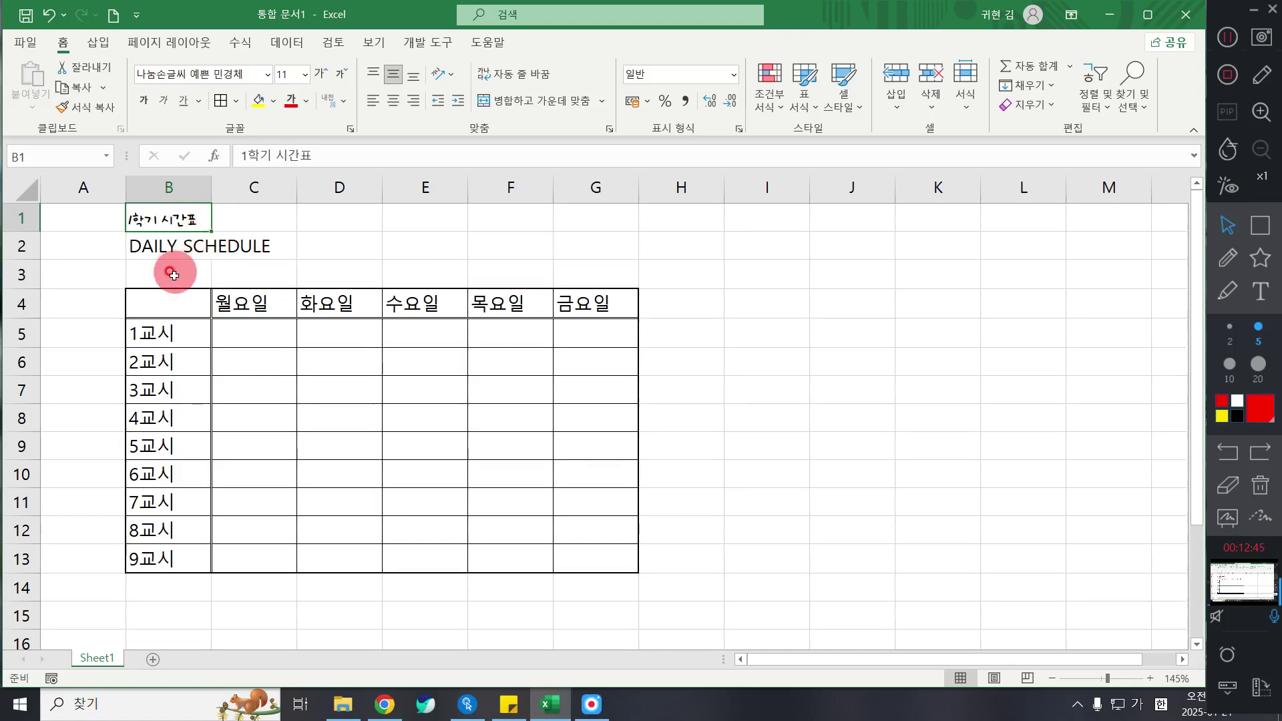
pyautogui.click(305, 76)
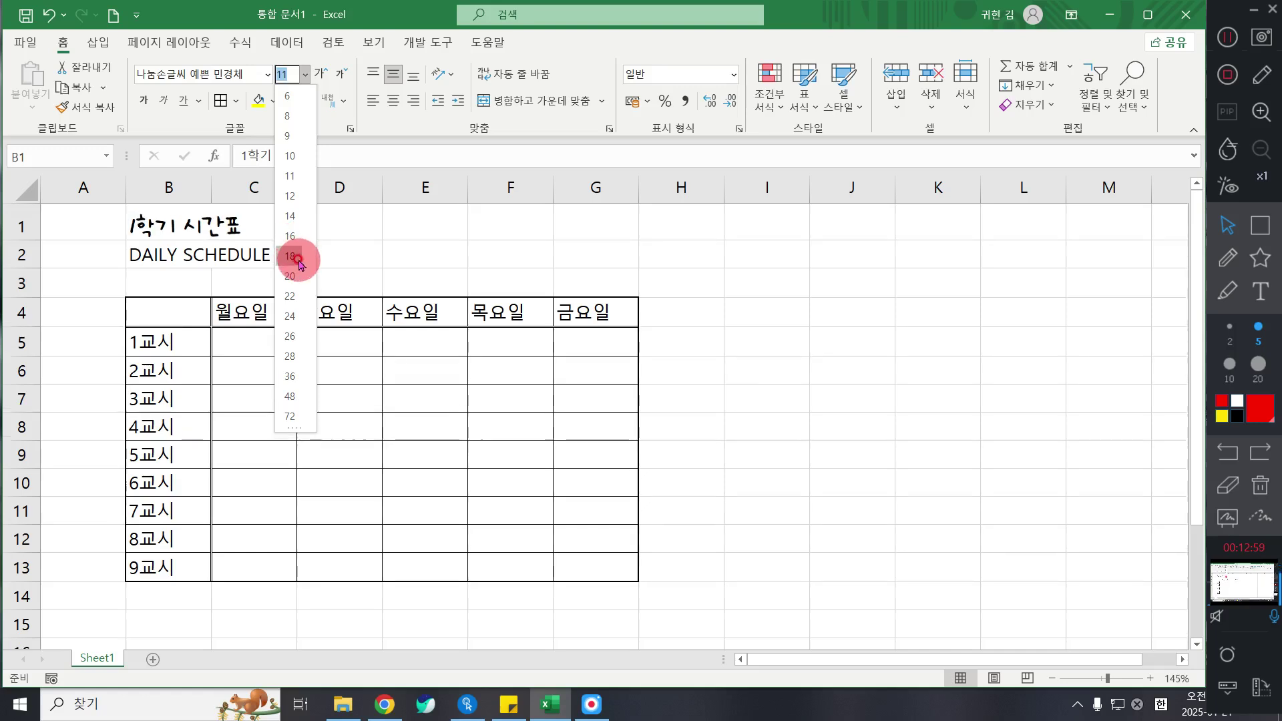
pyautogui.click(291, 255)
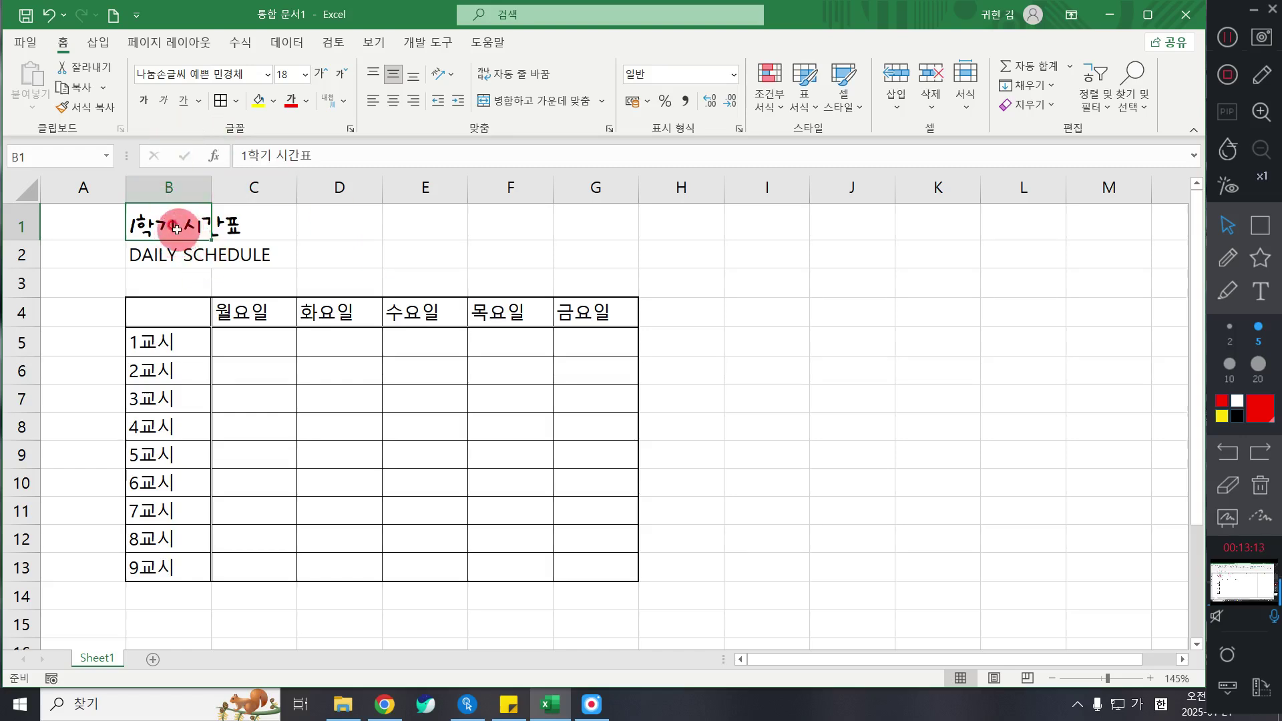
pyautogui.moveTo(175, 227); pyautogui.dragTo(464, 234)
pyautogui.click(106, 337)
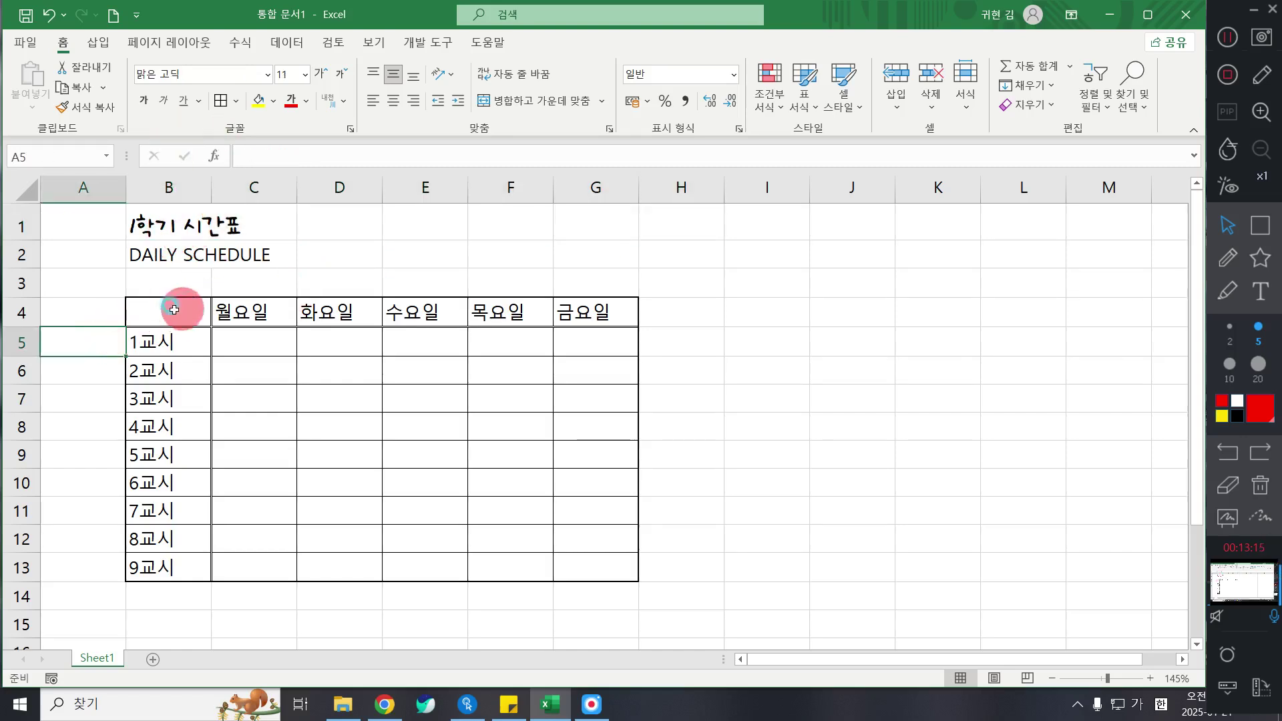
pyautogui.moveTo(150, 224); pyautogui.dragTo(594, 222)
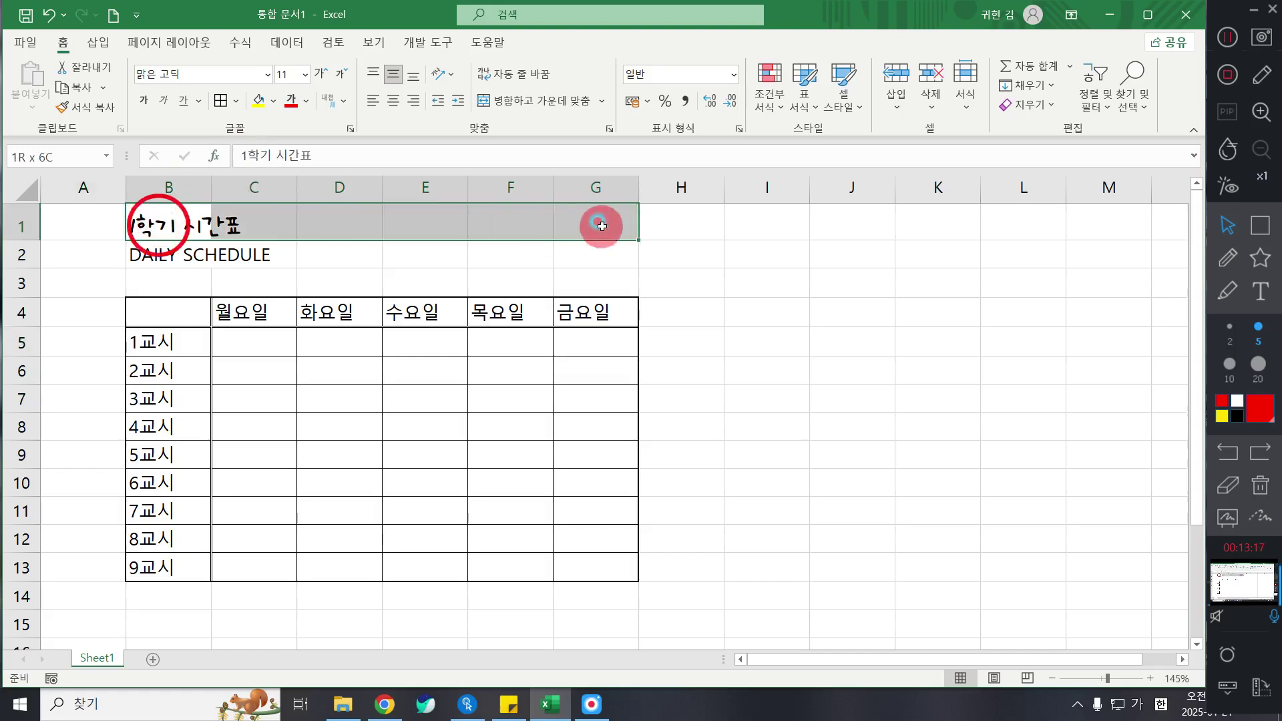
pyautogui.click(691, 302)
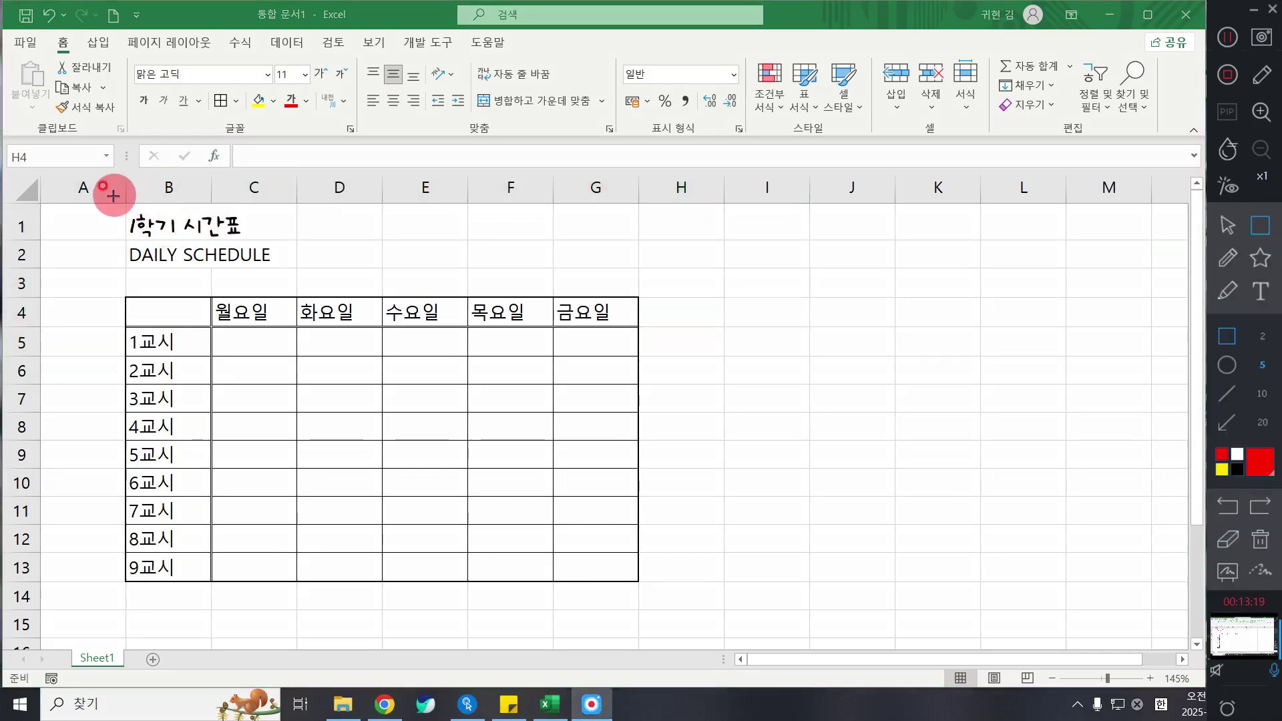
pyautogui.moveTo(112, 197); pyautogui.dragTo(638, 252)
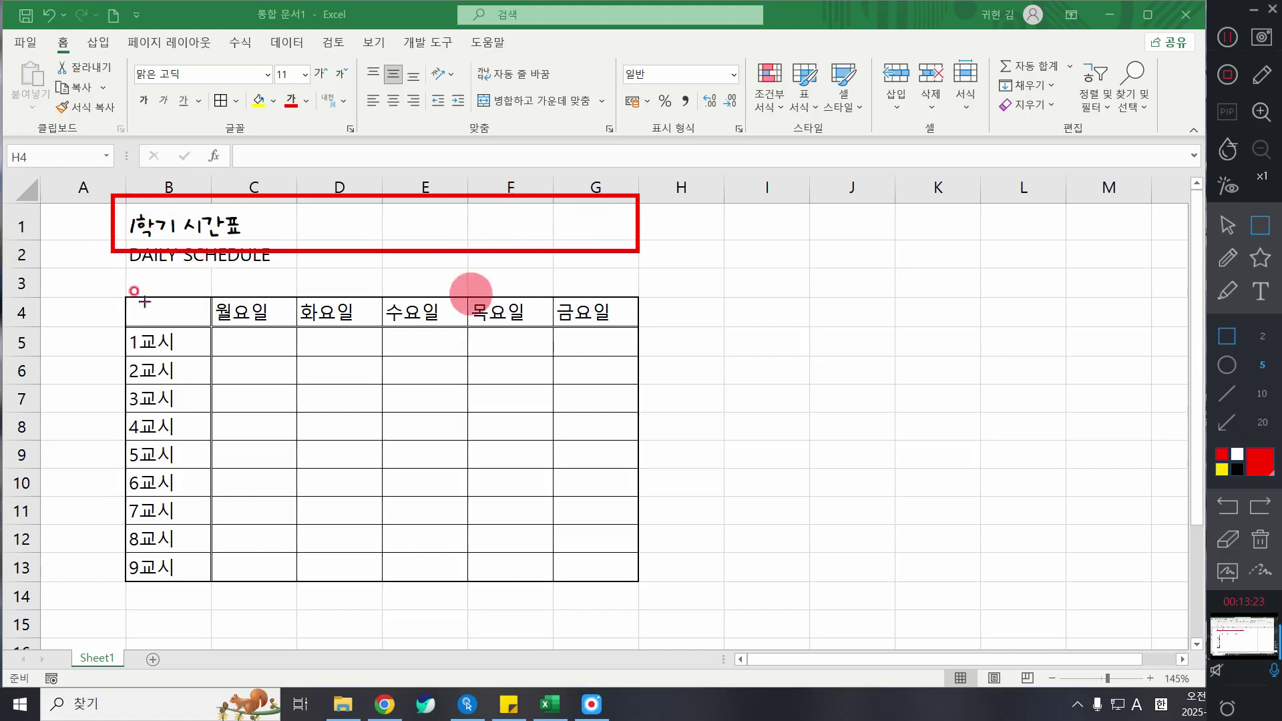
pyautogui.click(1228, 225)
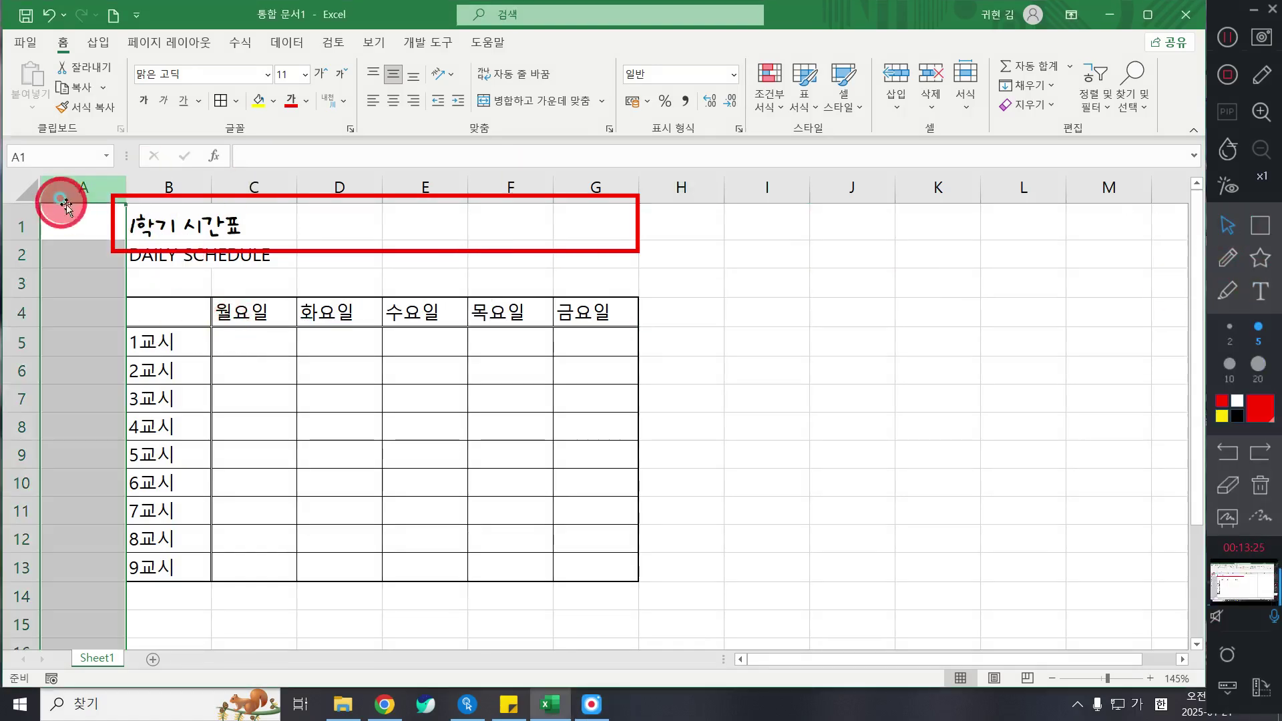
# Step: Try moving the 1학기 시간표 title from B1 to D1 and widening column D
pyautogui.click(157, 228)
pyautogui.moveTo(189, 239); pyautogui.dragTo(378, 246)
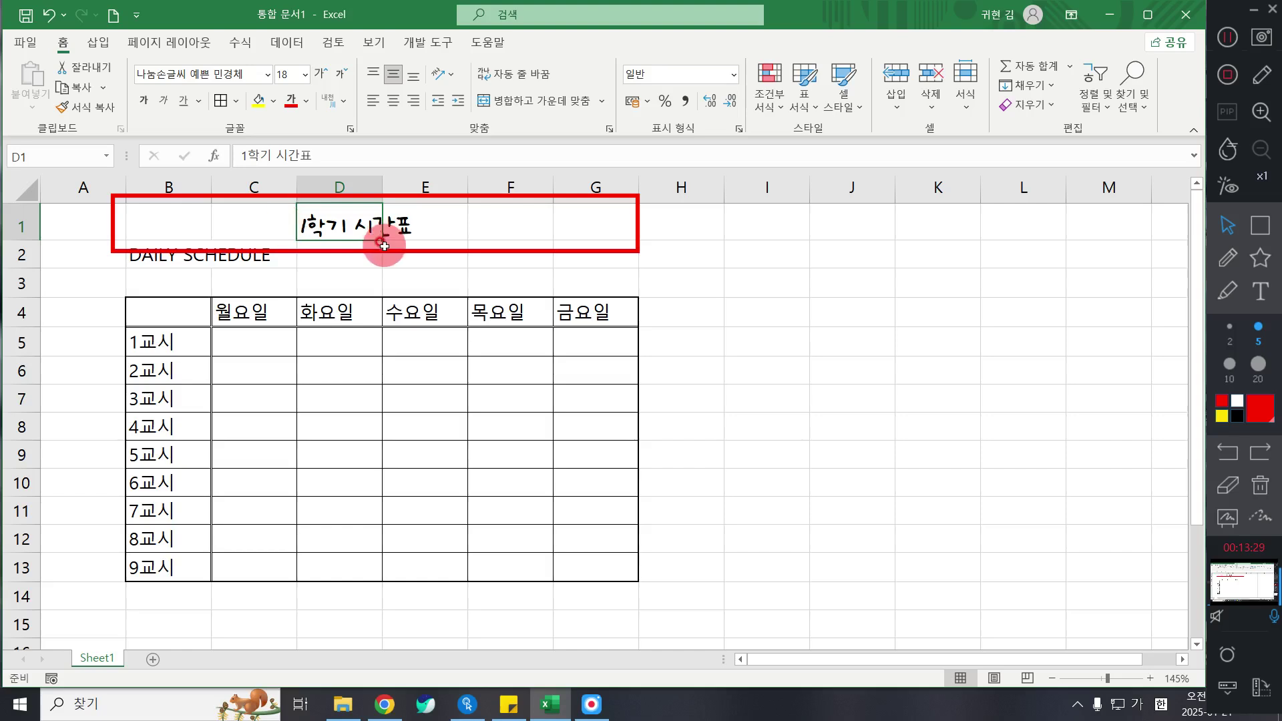
pyautogui.moveTo(428, 187); pyautogui.dragTo(565, 194)
pyautogui.click(678, 390)
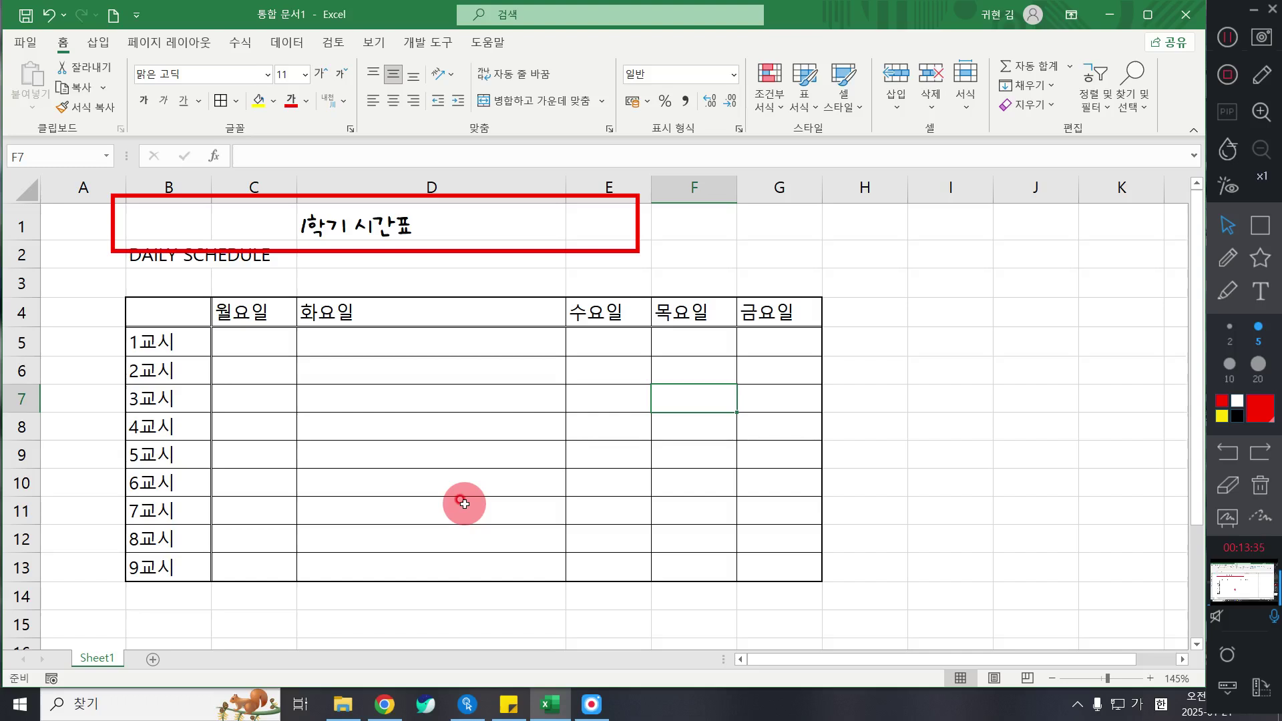
pyautogui.click(1259, 486)
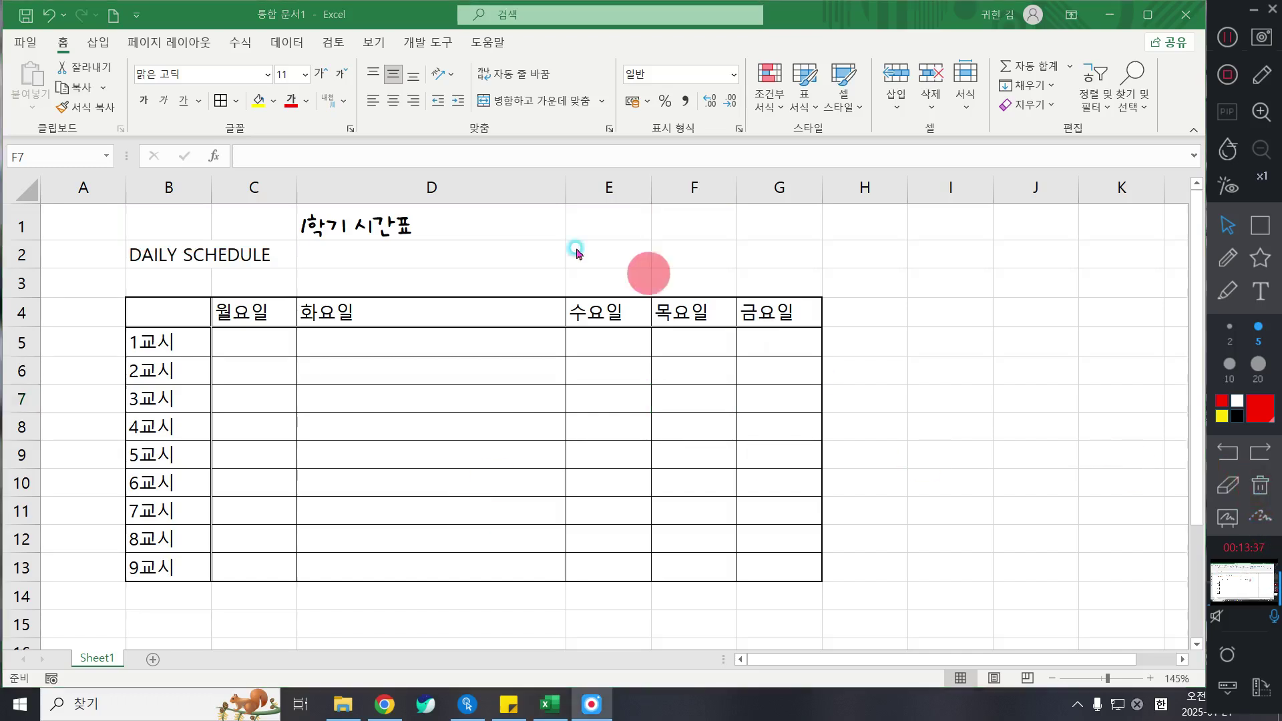
# Step: Undo the widening of column D and the move of the title to D1
pyautogui.click(52, 15)
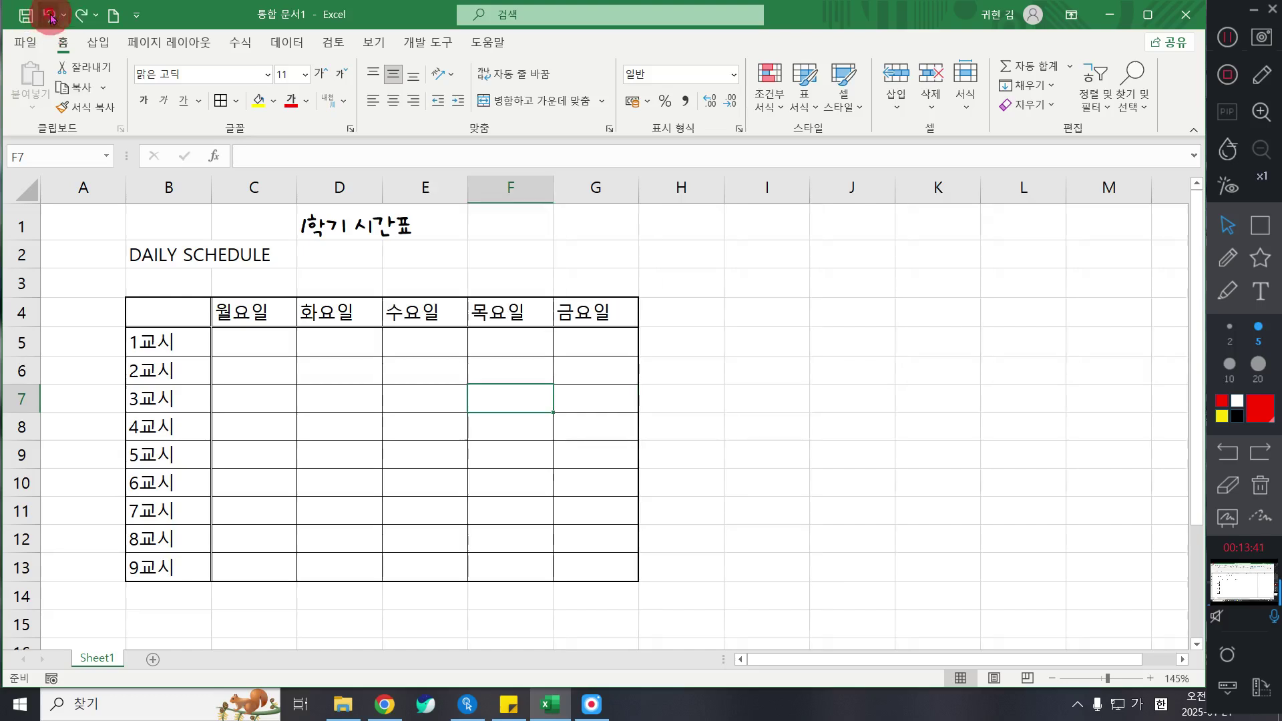
pyautogui.click(51, 15)
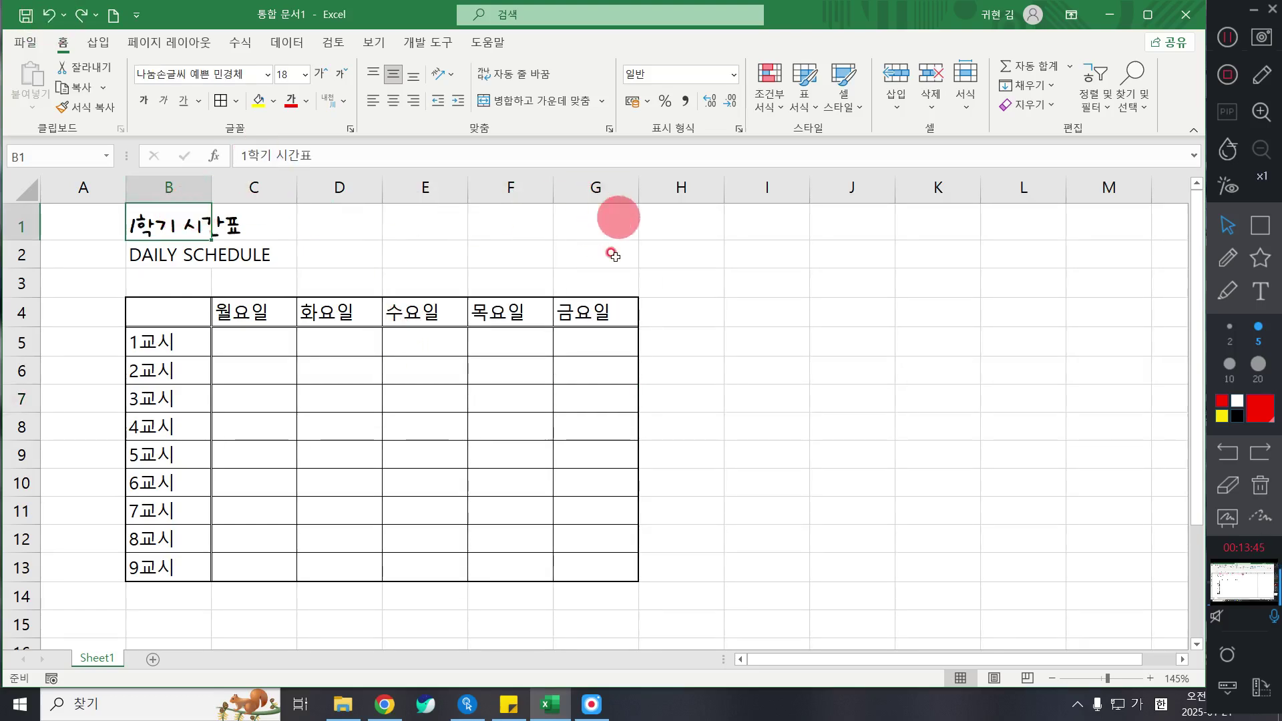
# Step: Merge and center (병합하고 가운데 맞춤) the title across B1:G1 and the DAILY SCHEDULE subtitle across B2:G2
pyautogui.click(181, 220)
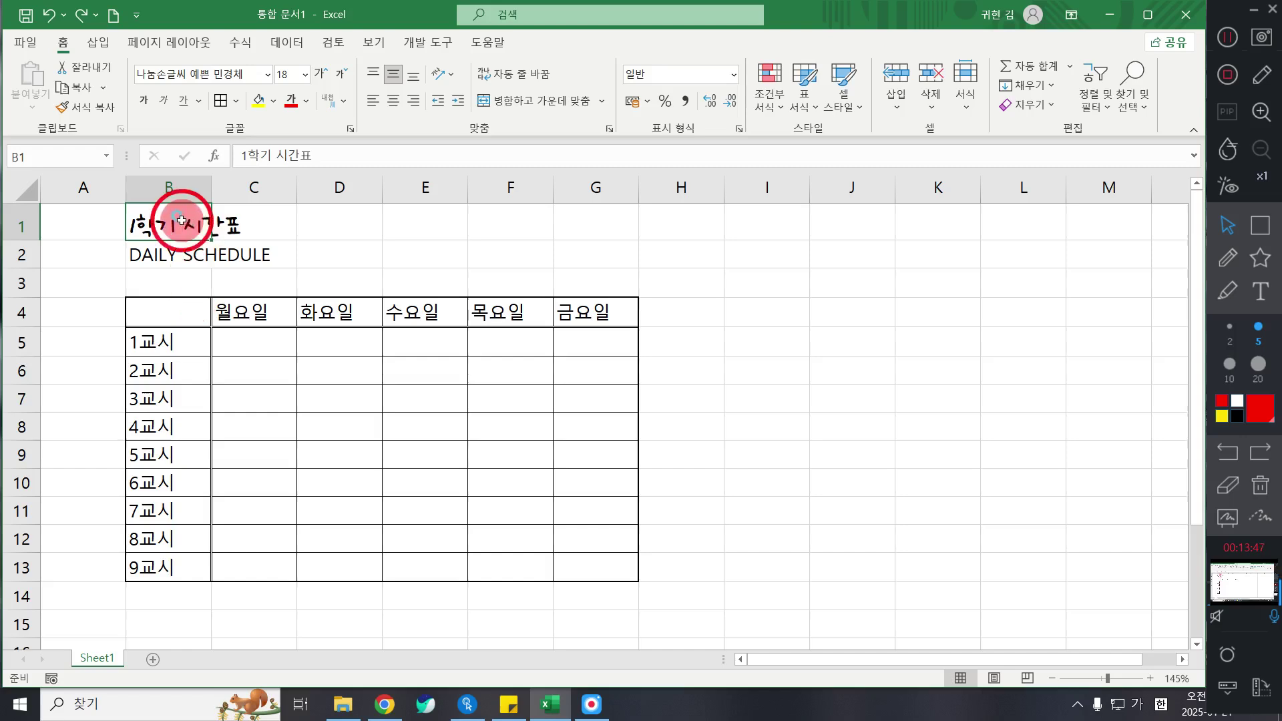
pyautogui.moveTo(181, 221); pyautogui.dragTo(588, 228)
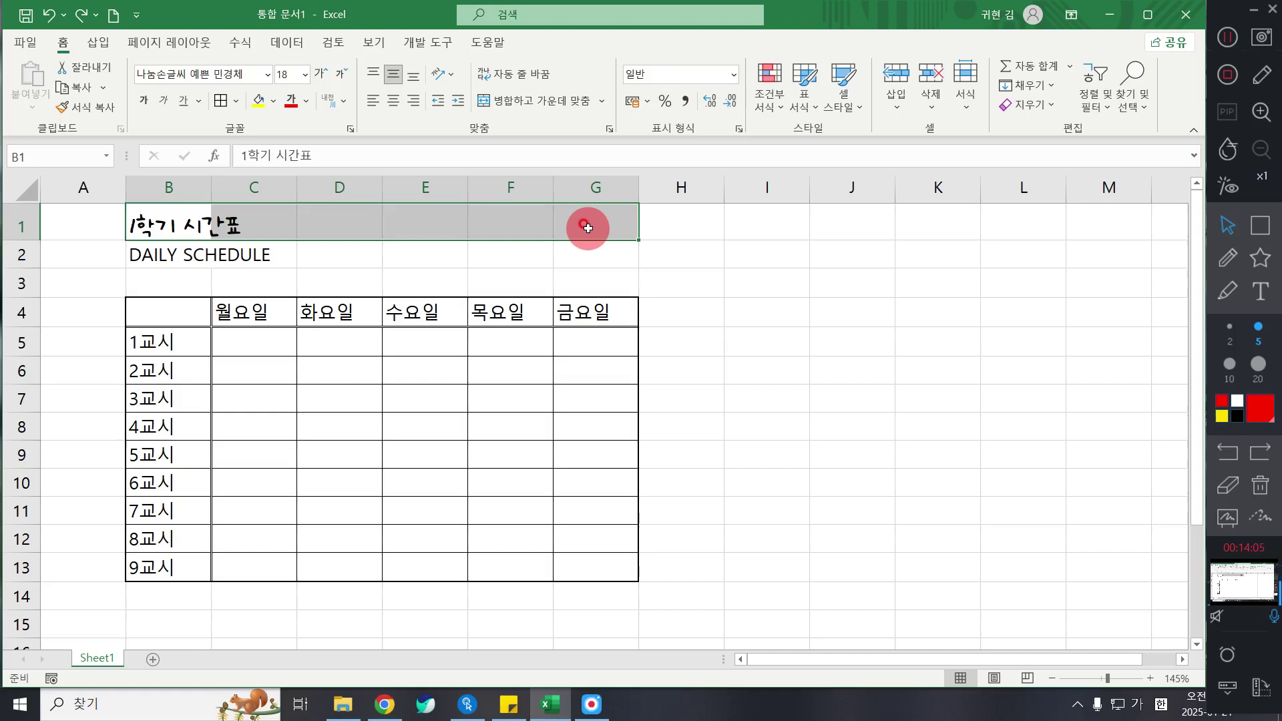
pyautogui.click(527, 106)
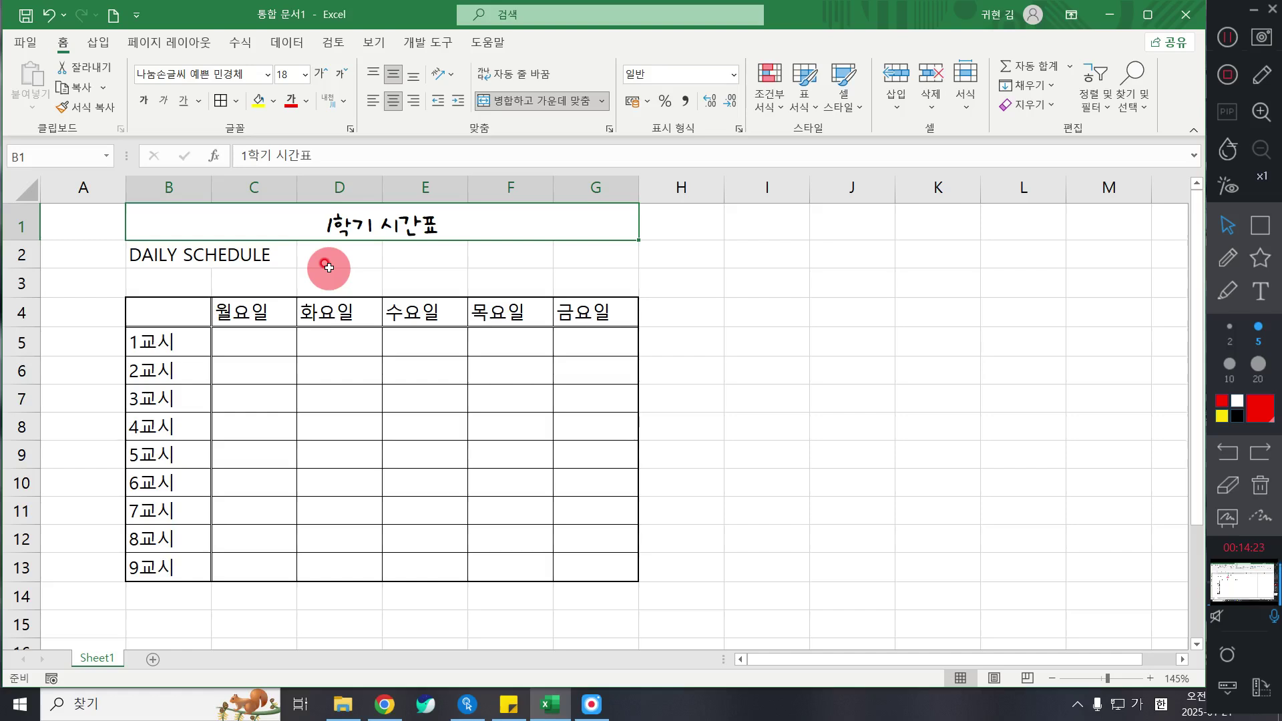
pyautogui.moveTo(167, 249); pyautogui.dragTo(579, 241)
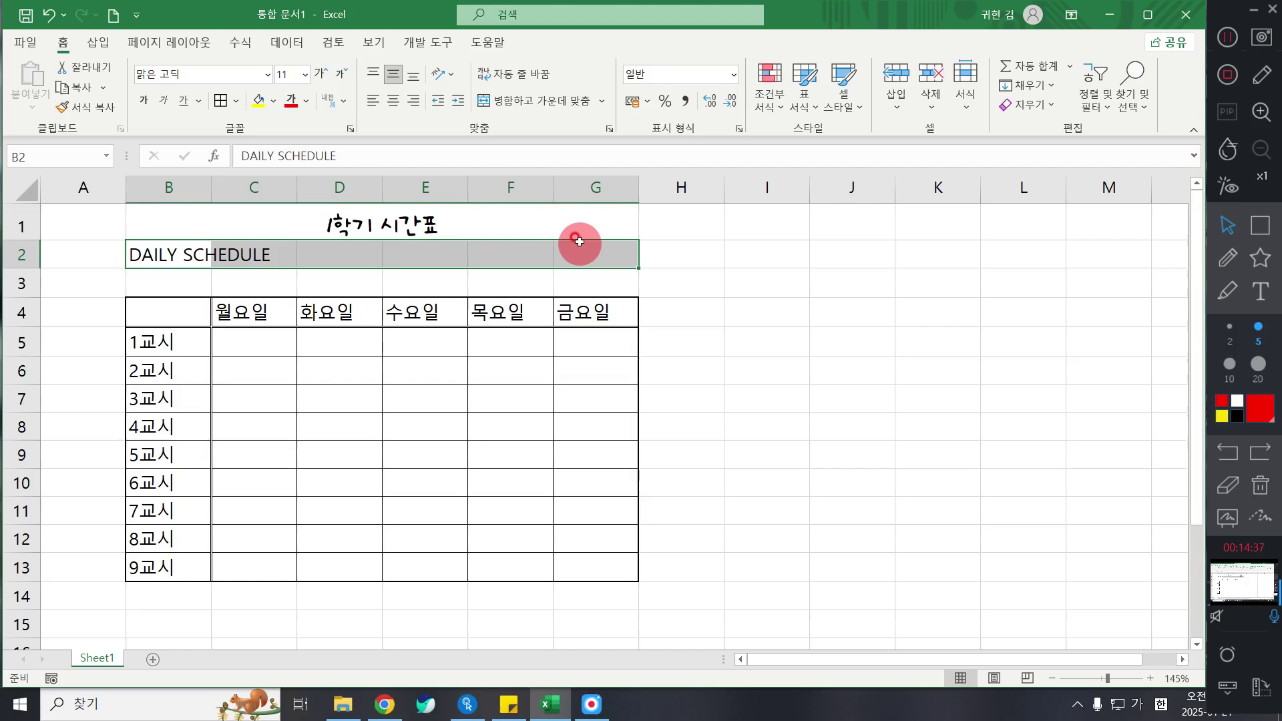
pyautogui.click(541, 97)
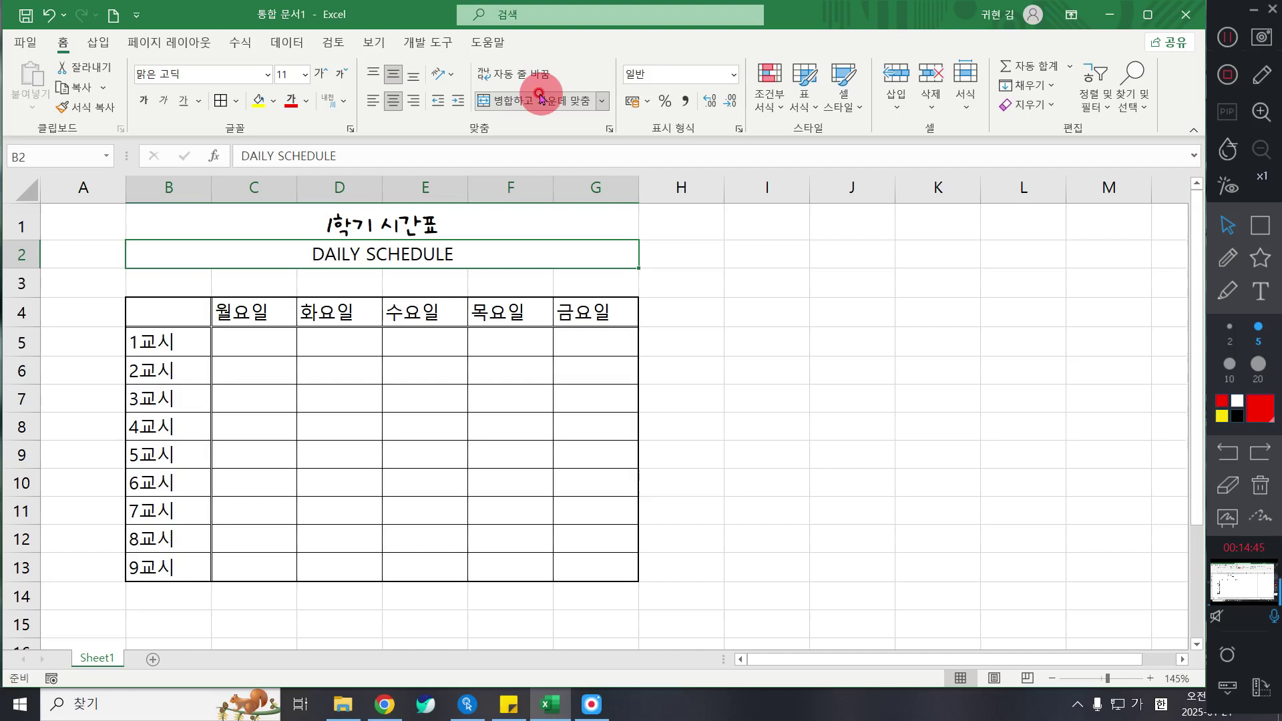
# Step: Set the DAILY SCHEDULE subtitle in B2 to the a동백꽃 font
pyautogui.click(266, 76)
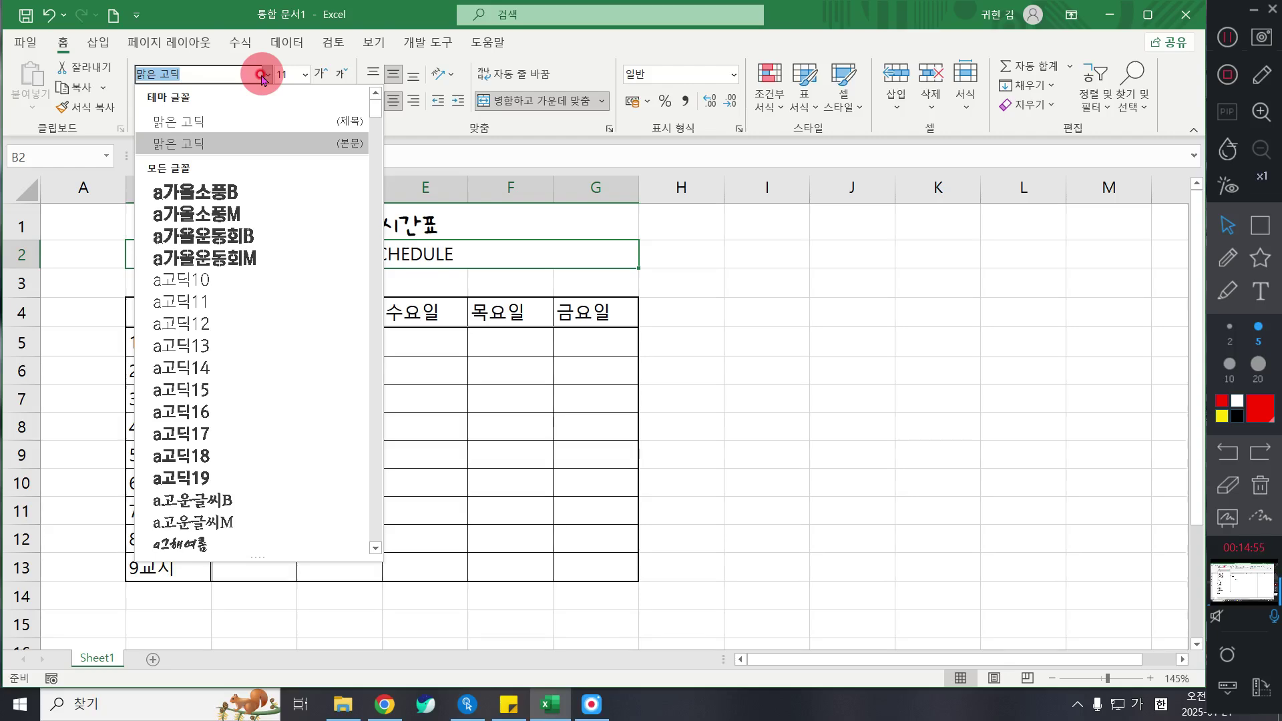
pyautogui.scroll(-5, 267, 394)
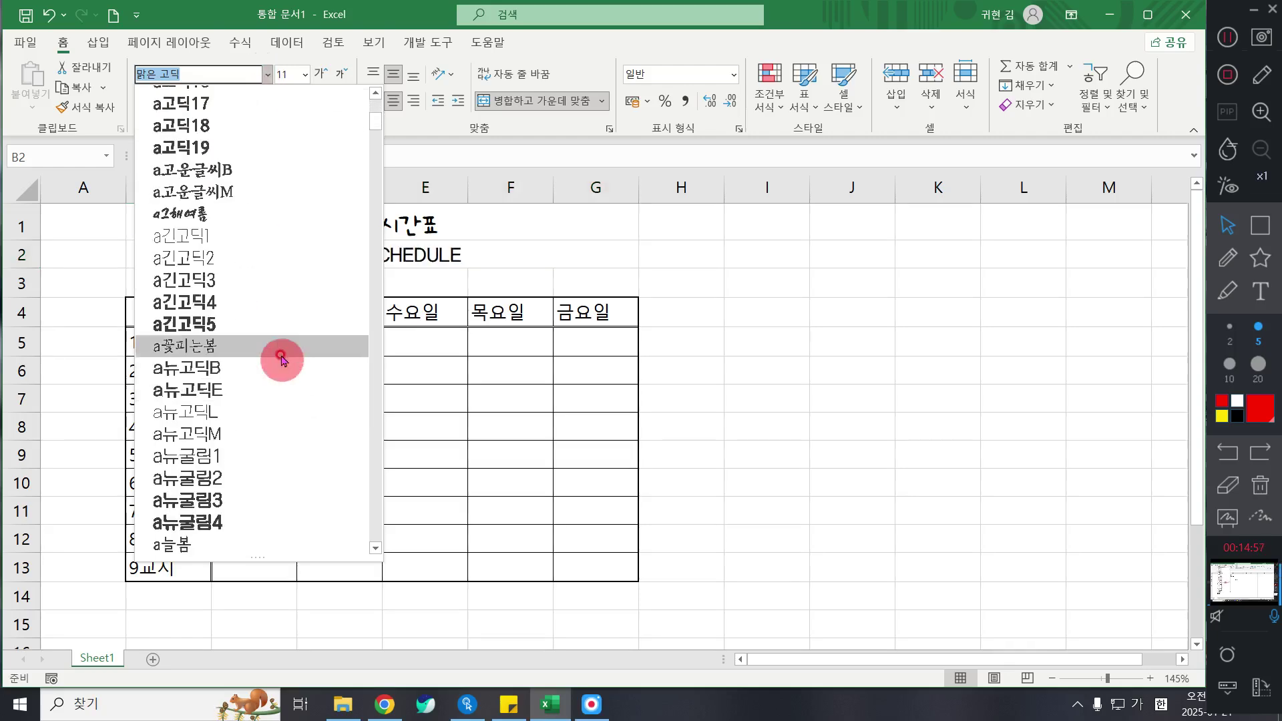
pyautogui.scroll(-3, 281, 361)
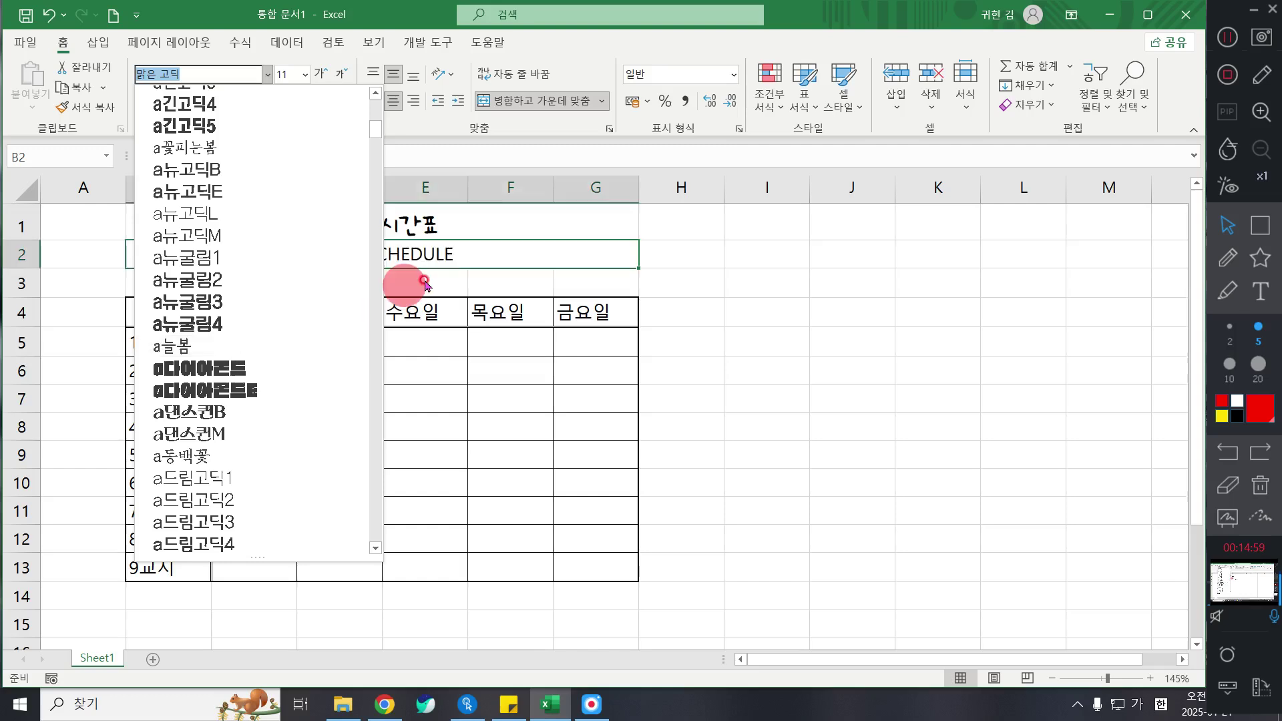
pyautogui.click(275, 457)
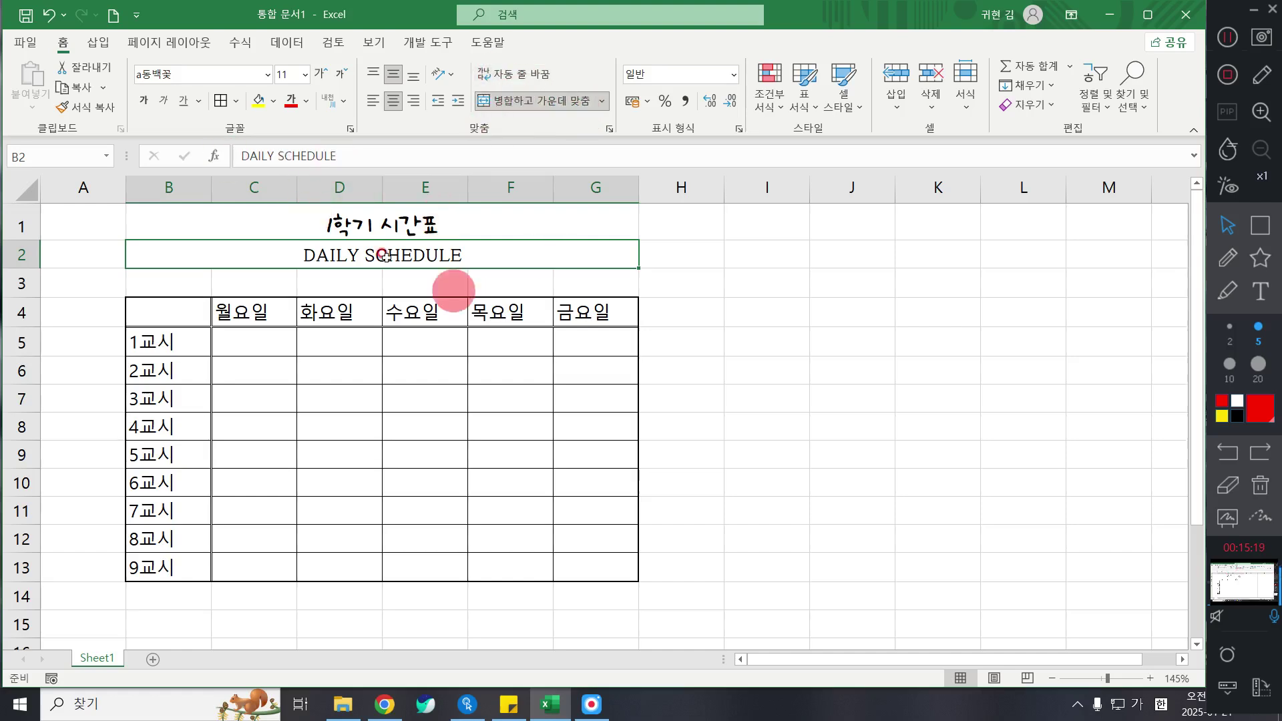
# Step: Try to merge and center (병합하고 가운데 맞춤) the whole timetable range B4:G13
pyautogui.click(165, 310)
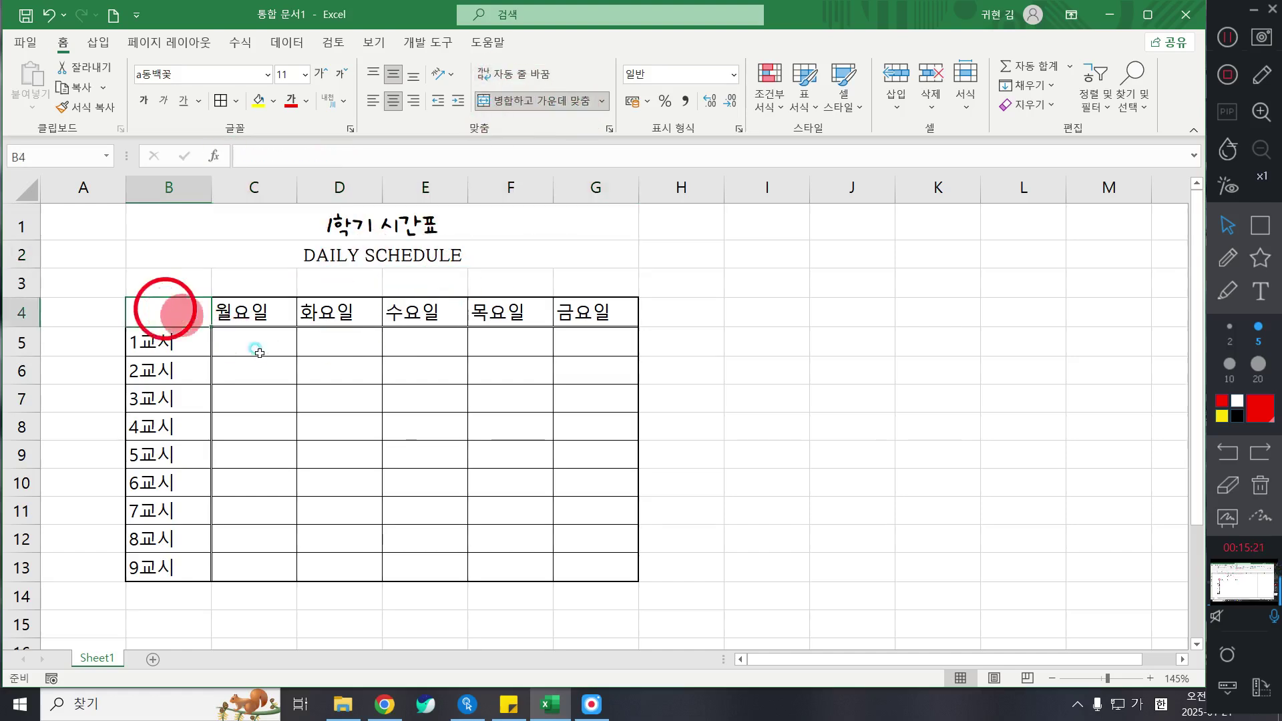
pyautogui.moveTo(259, 353); pyautogui.dragTo(604, 570)
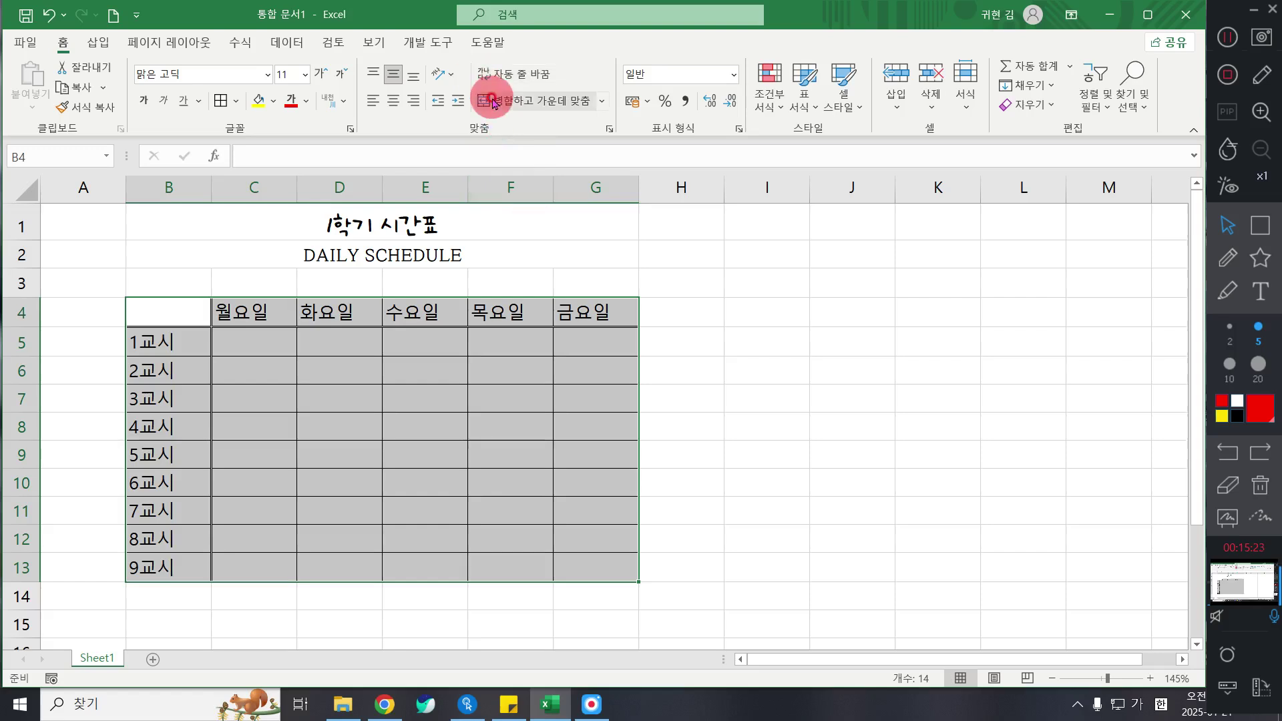
pyautogui.click(480, 388)
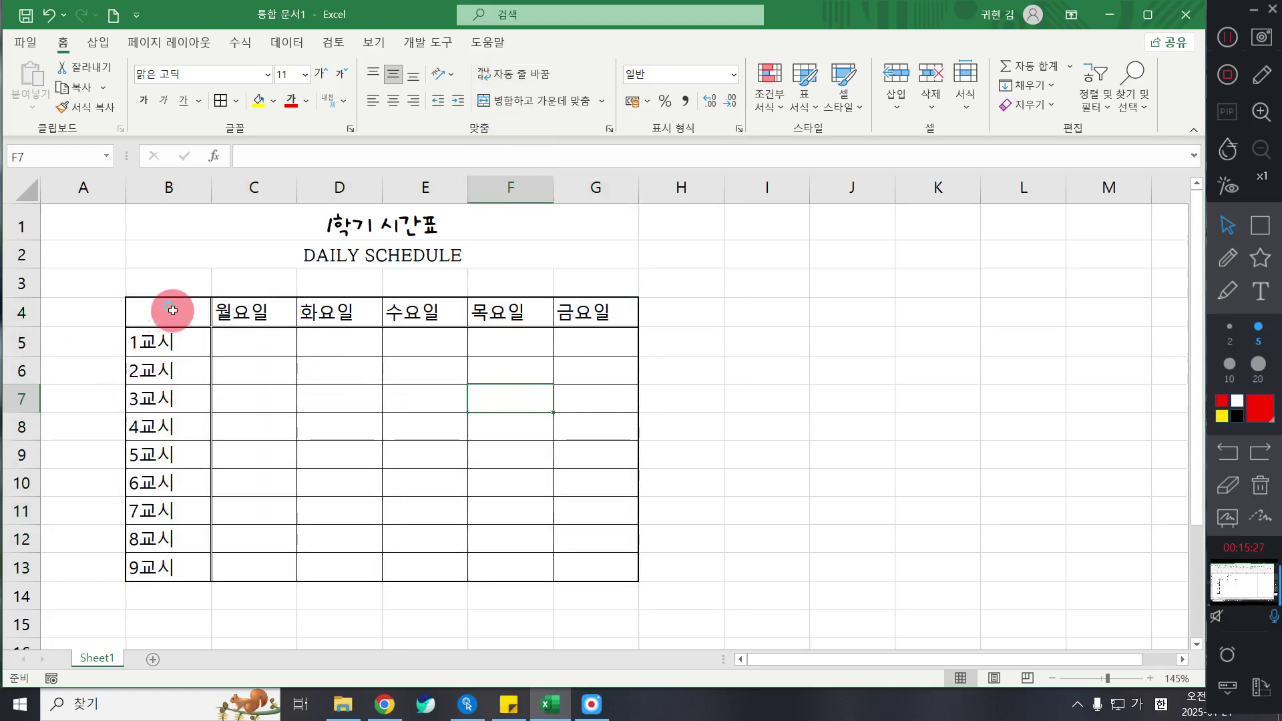
pyautogui.moveTo(172, 310); pyautogui.dragTo(585, 551)
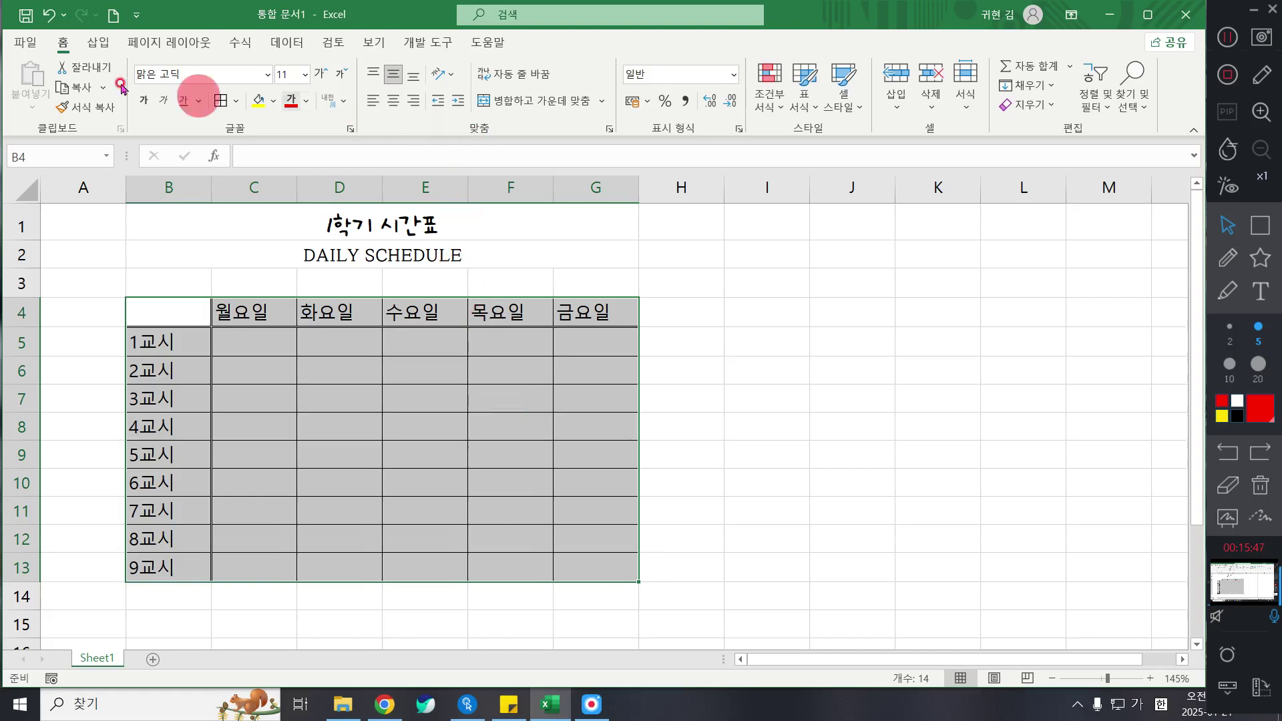
pyautogui.click(528, 104)
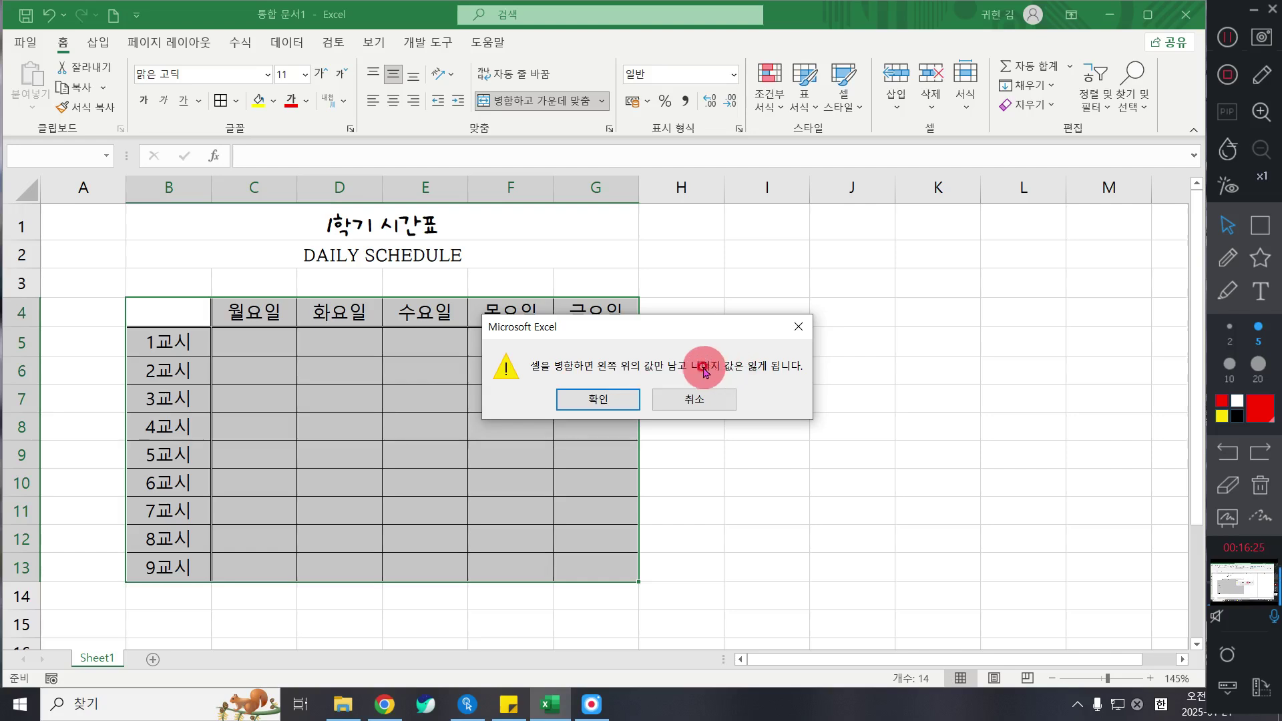
pyautogui.click(1260, 227)
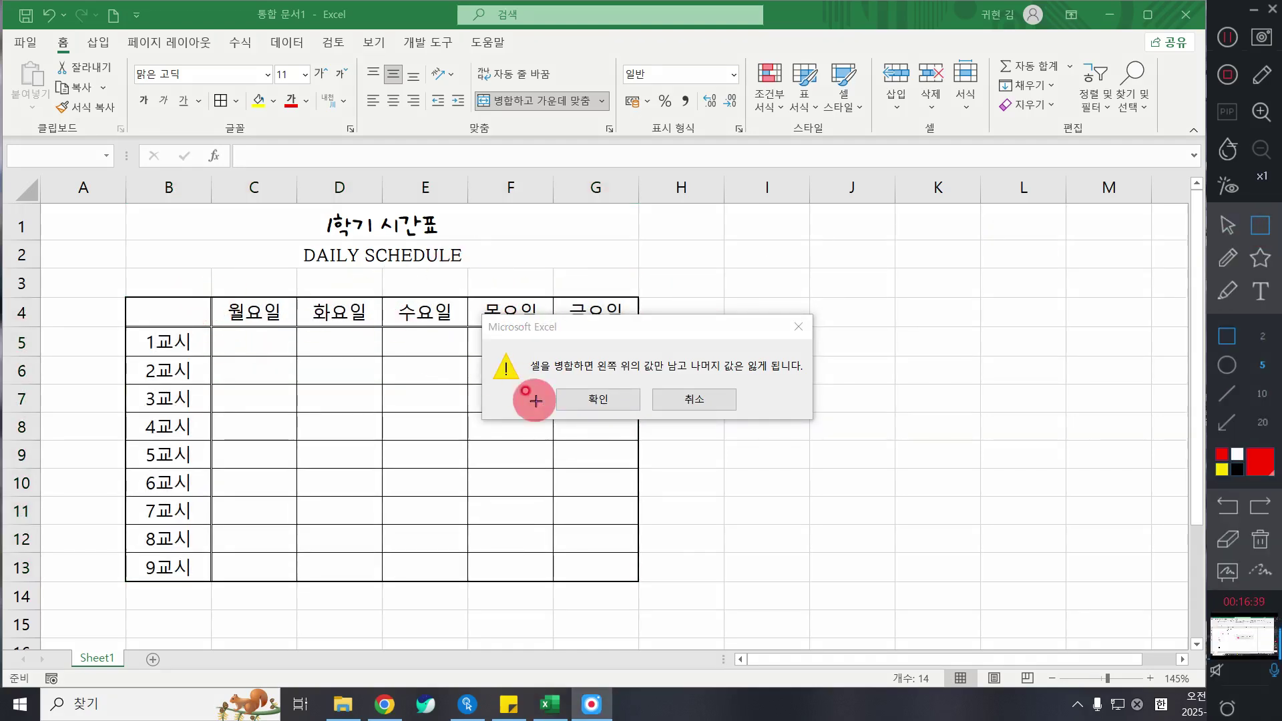
pyautogui.moveTo(520, 358)
pyautogui.mouseDown()
pyautogui.moveTo(549, 385)
pyautogui.moveTo(598, 379)
pyautogui.mouseUp()
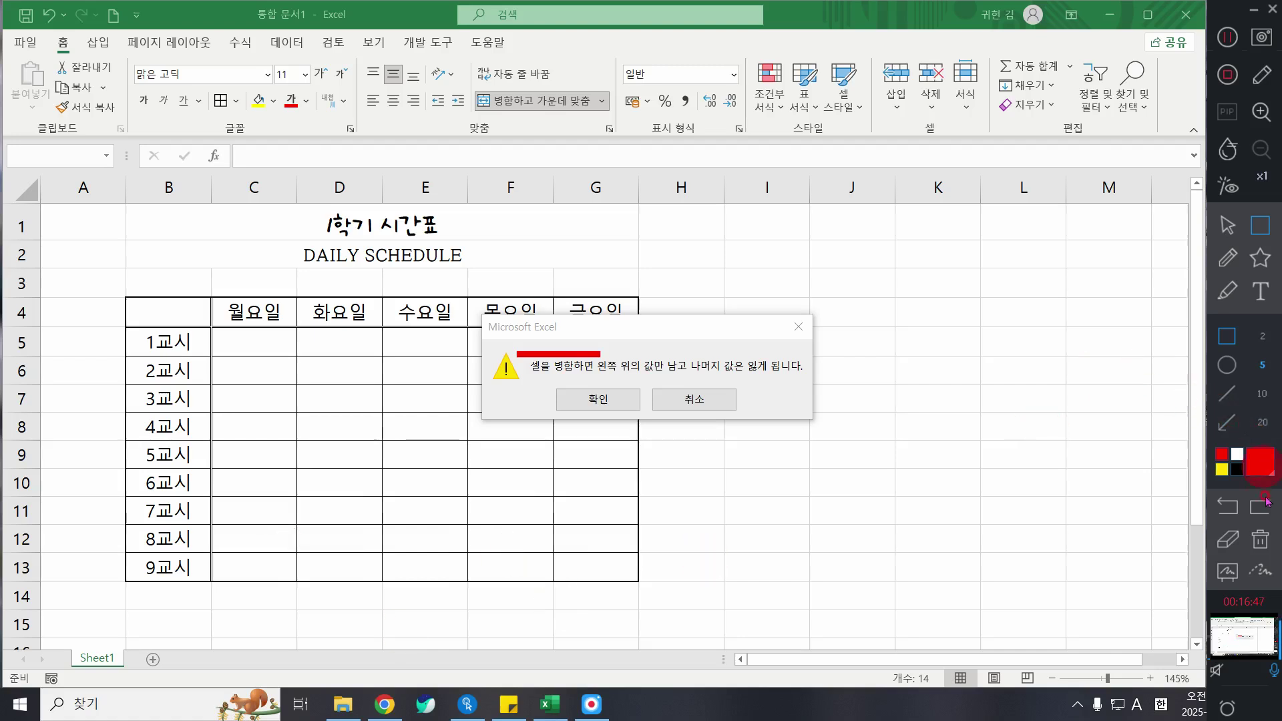
pyautogui.click(1260, 539)
pyautogui.moveTo(587, 359); pyautogui.dragTo(636, 384)
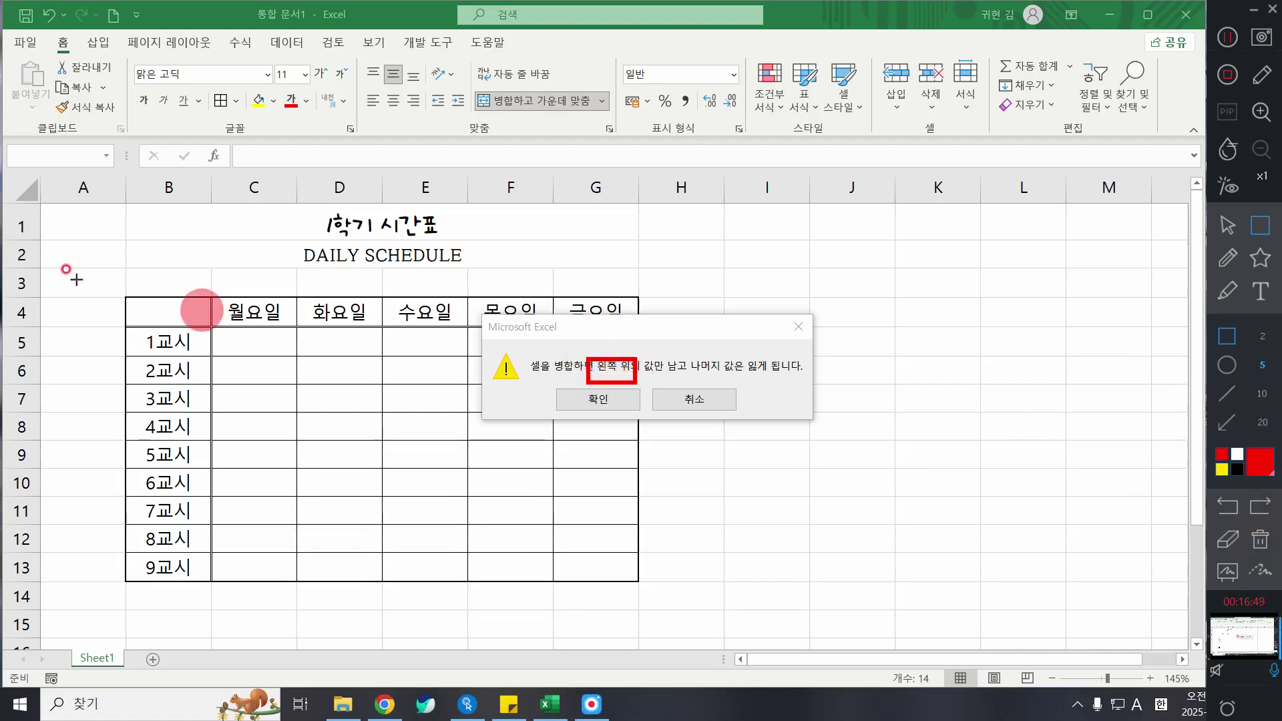
pyautogui.moveTo(218, 332); pyautogui.dragTo(222, 334)
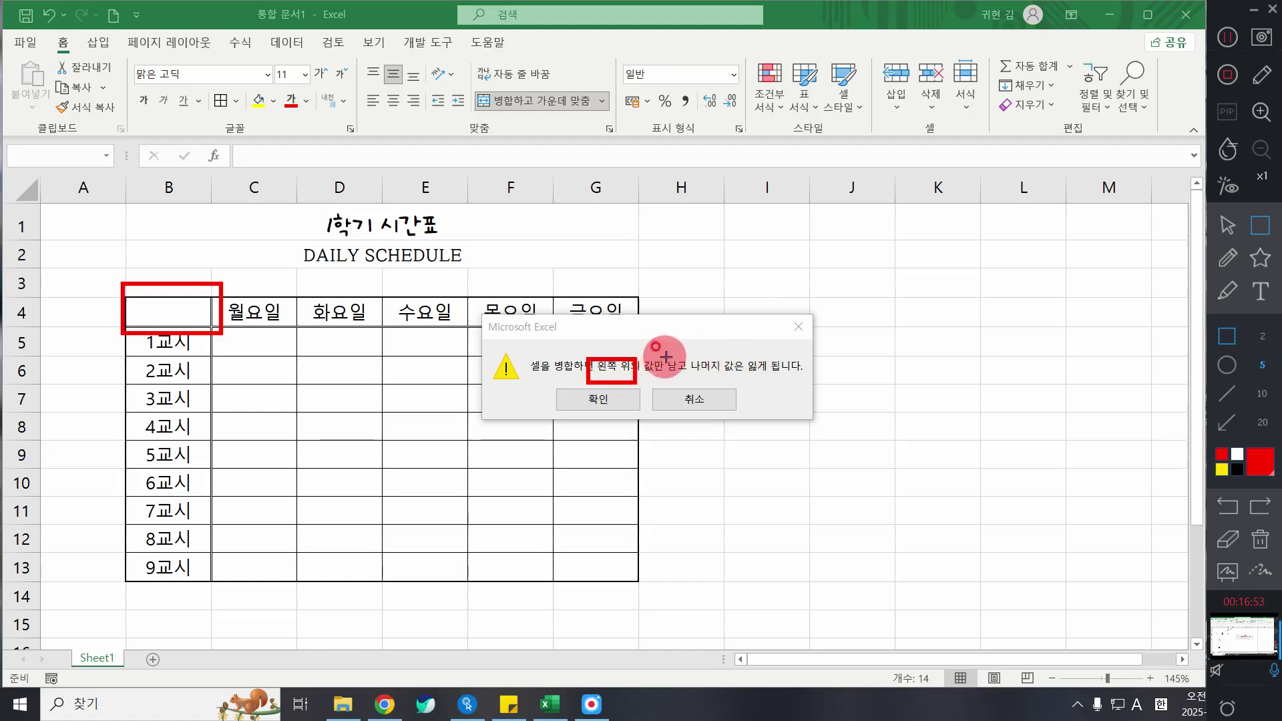
pyautogui.moveTo(666, 354)
pyautogui.mouseDown()
pyautogui.moveTo(690, 375)
pyautogui.moveTo(806, 361)
pyautogui.moveTo(803, 348)
pyautogui.mouseUp()
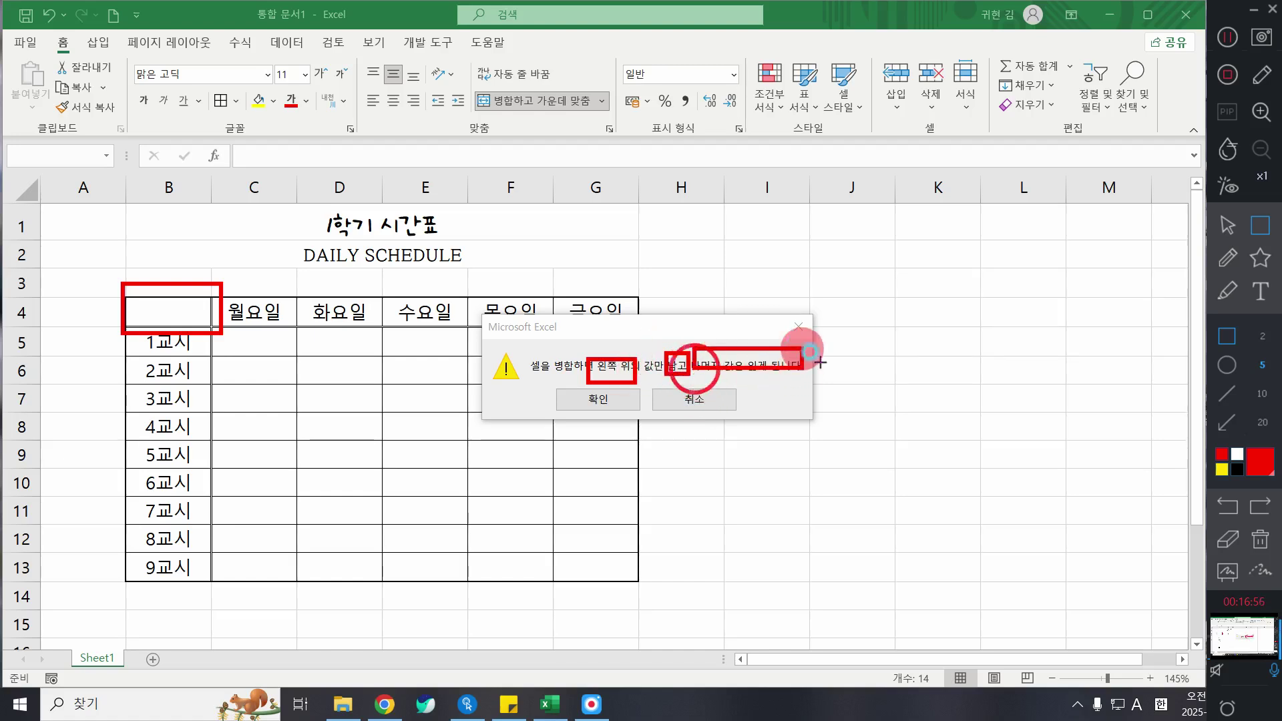
pyautogui.click(1260, 538)
pyautogui.click(1226, 225)
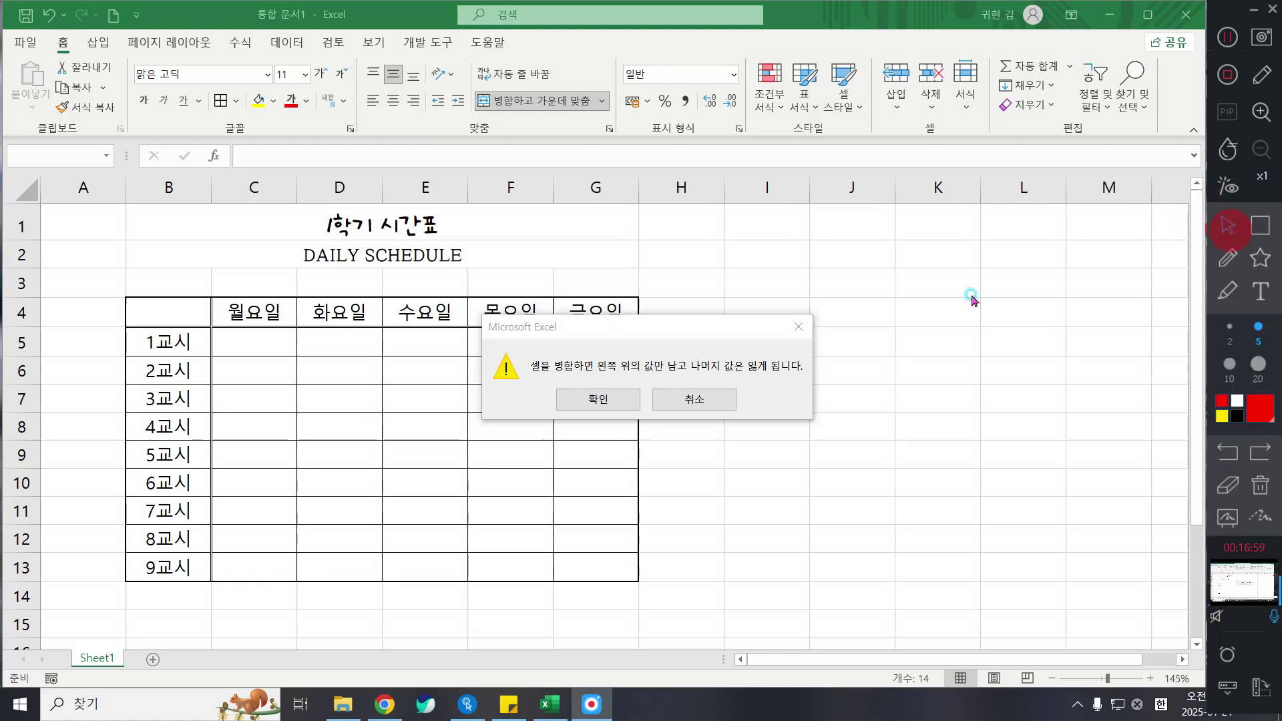
# Step: Accept the merge of B4:G13 and undo it, cancelling a repeated merge attempt
pyautogui.click(594, 398)
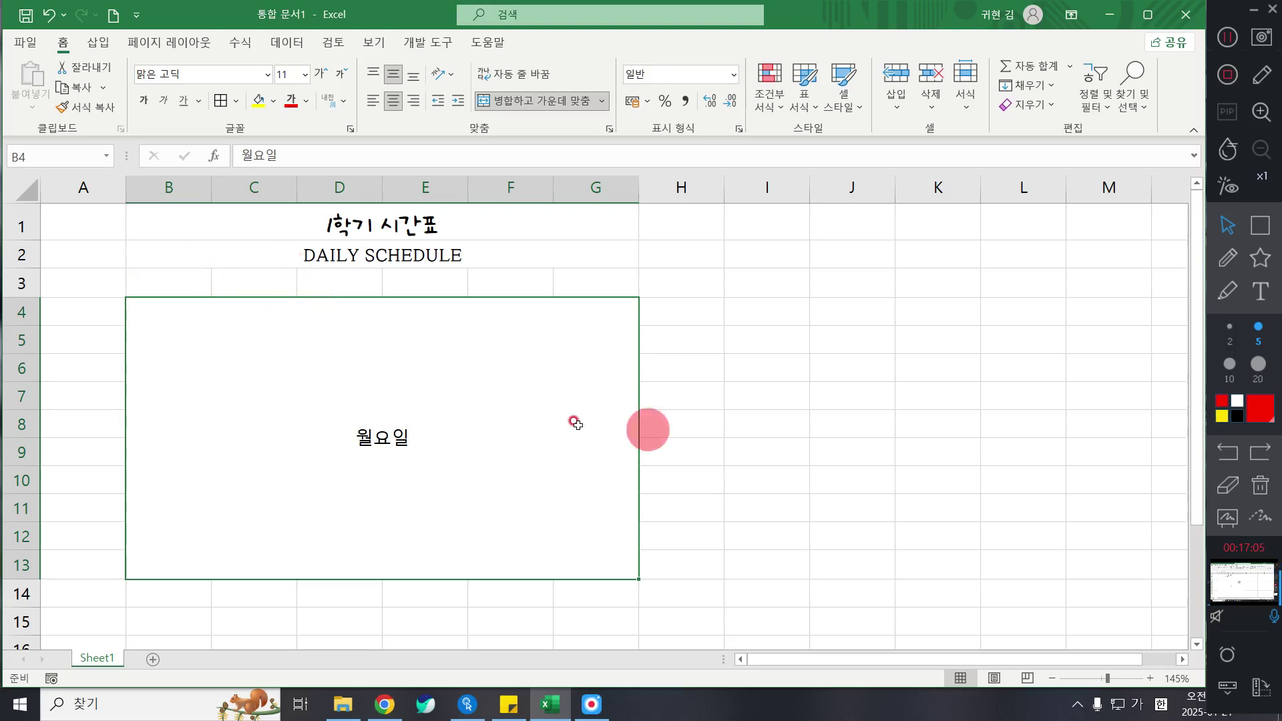
pyautogui.click(50, 15)
pyautogui.click(517, 100)
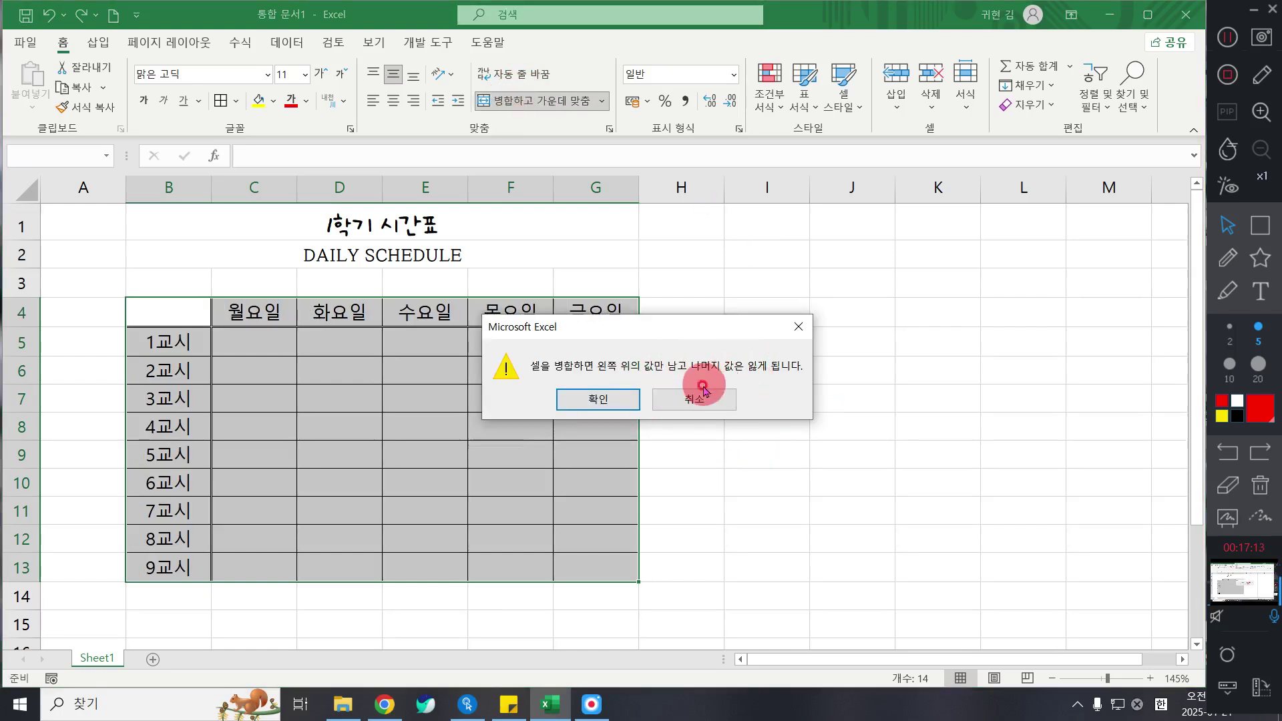
pyautogui.click(697, 399)
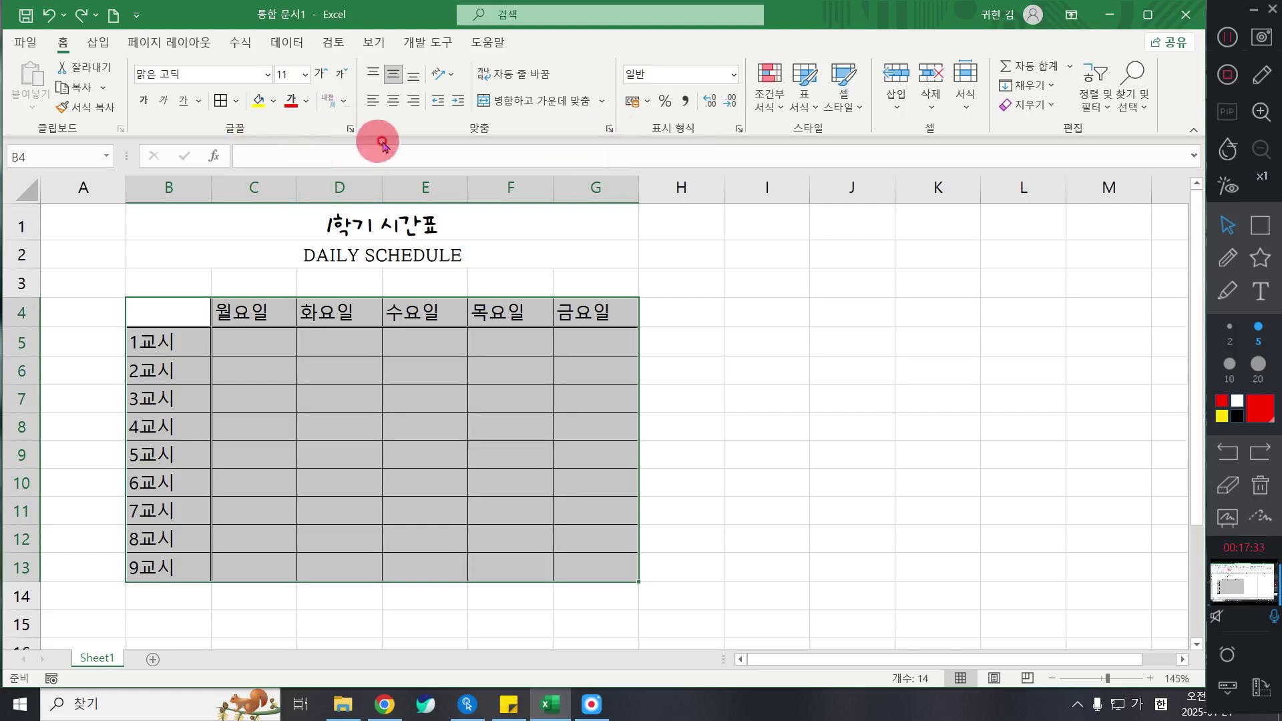
# Step: Center the weekday headings and period labels horizontally within their cells across the timetable range B4:G13
pyautogui.click(397, 104)
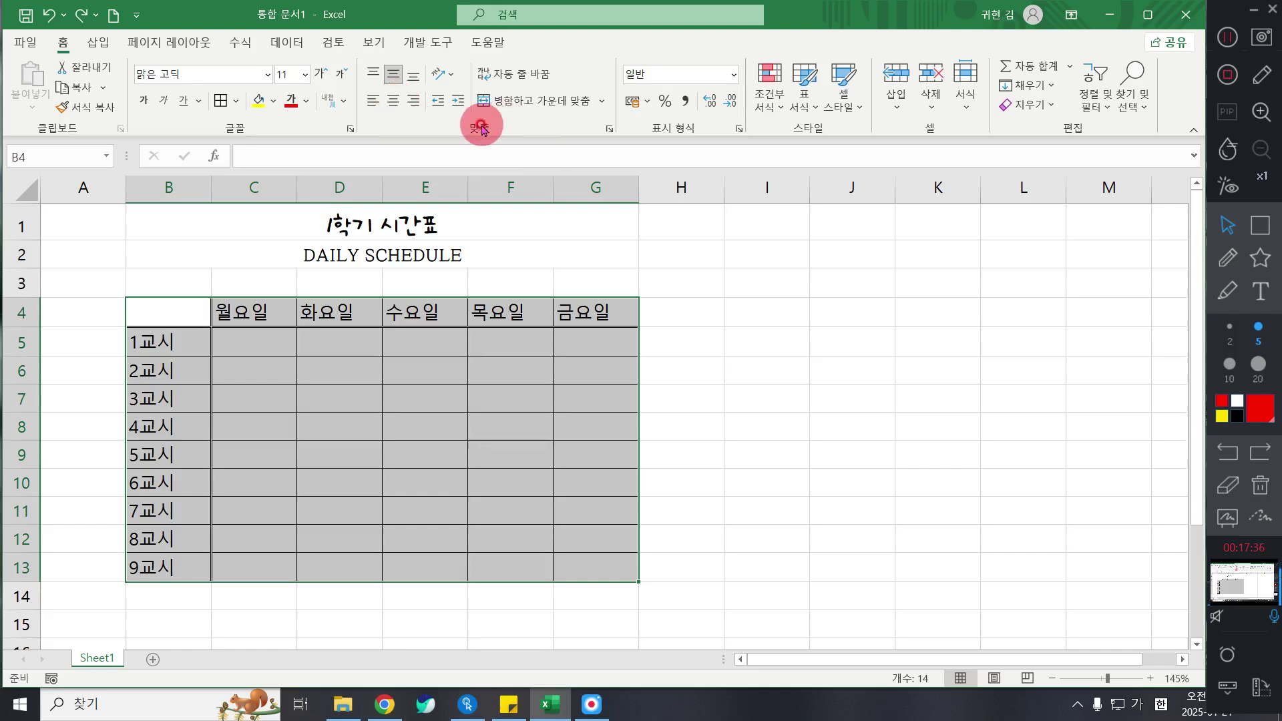
pyautogui.click(396, 101)
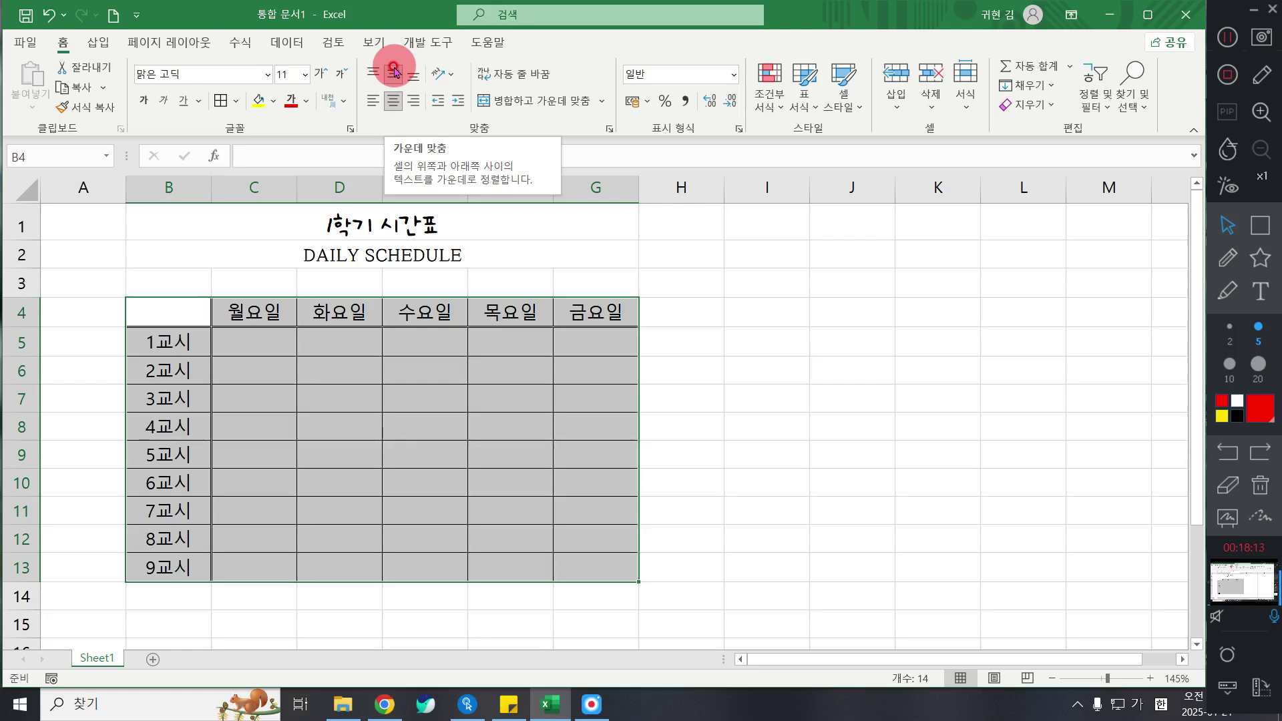
pyautogui.click(794, 341)
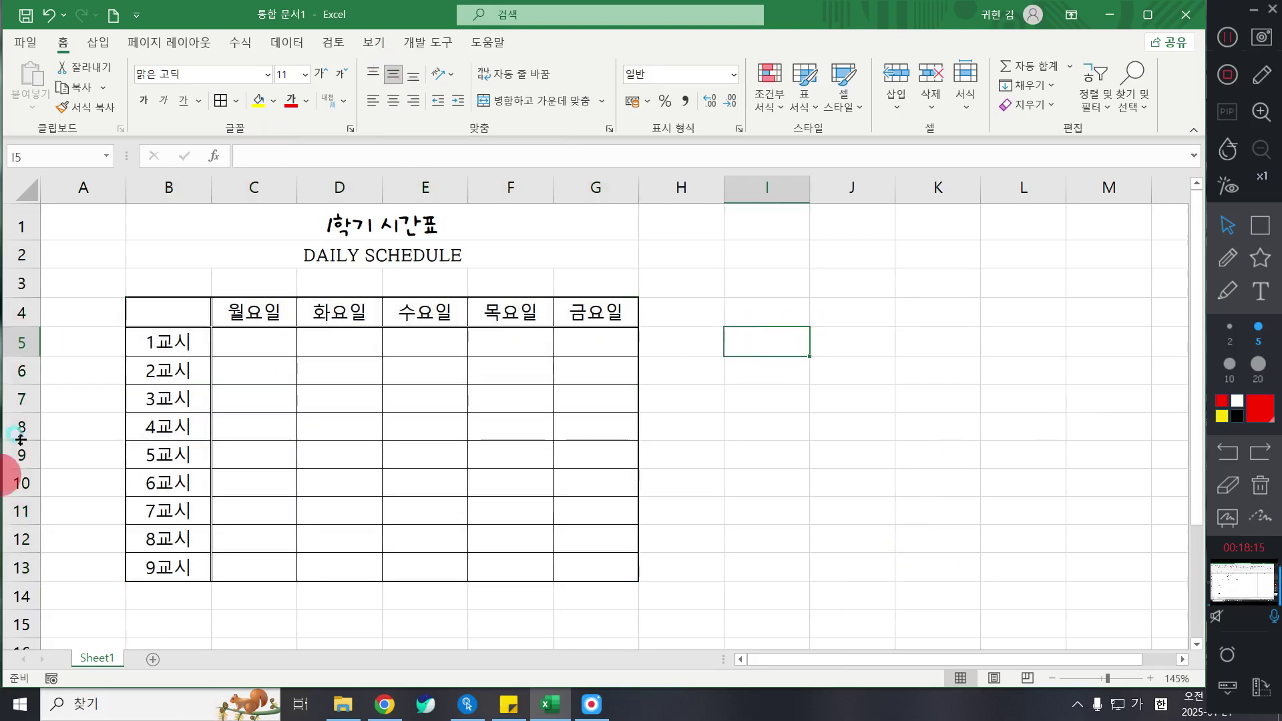
# Step: Try top, bottom and middle vertical alignment on the 월요일 heading in C4 with row 4 temporarily enlarged
pyautogui.moveTo(20, 327); pyautogui.dragTo(266, 382)
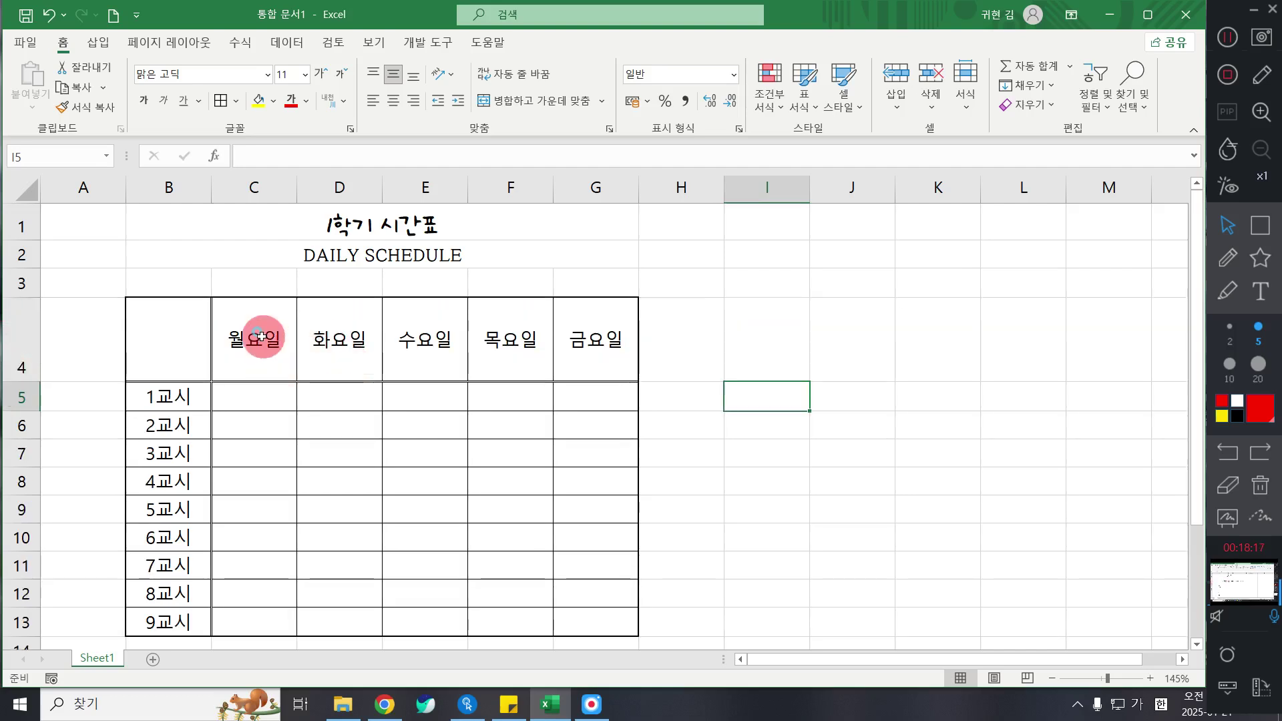
pyautogui.click(261, 336)
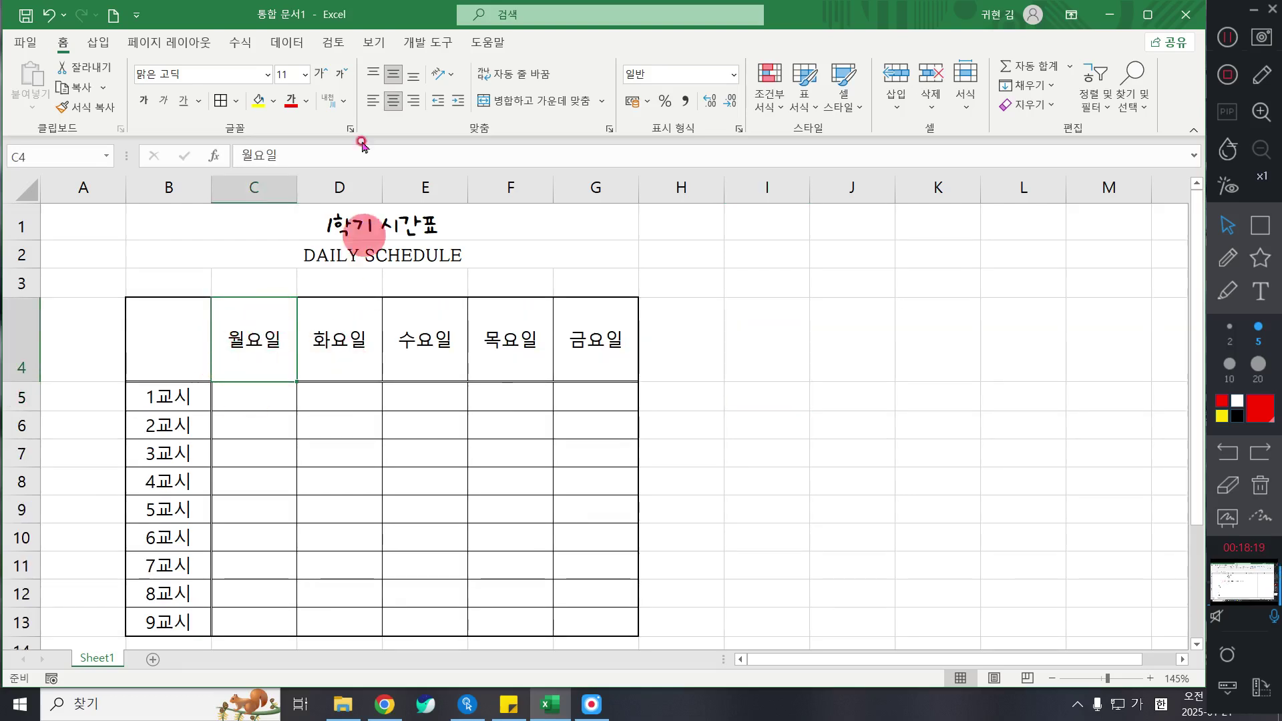
pyautogui.click(373, 74)
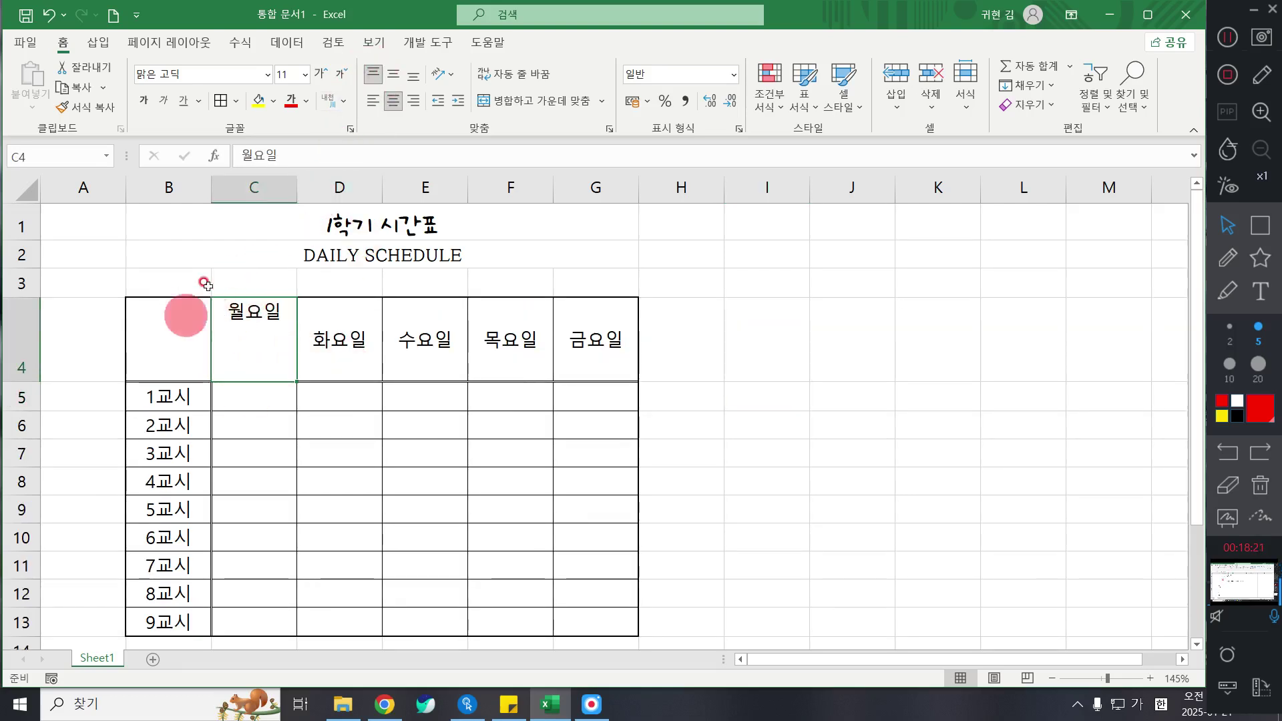
pyautogui.click(414, 75)
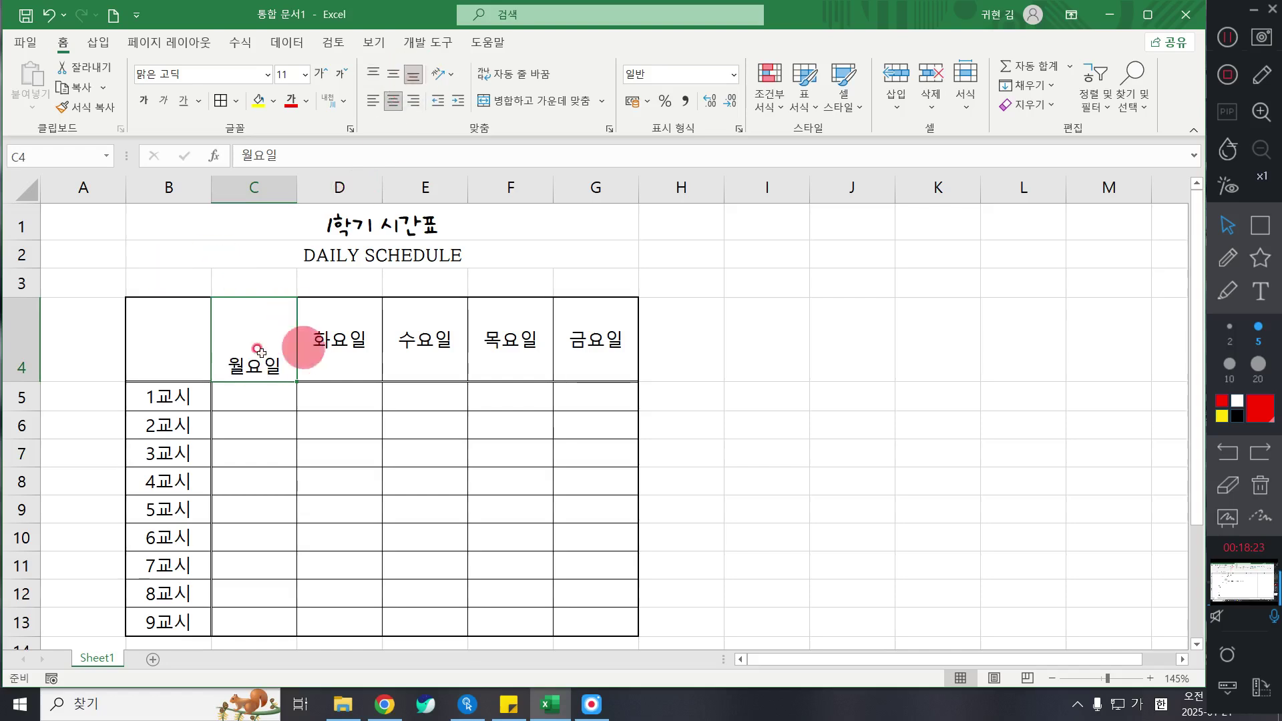
pyautogui.click(394, 73)
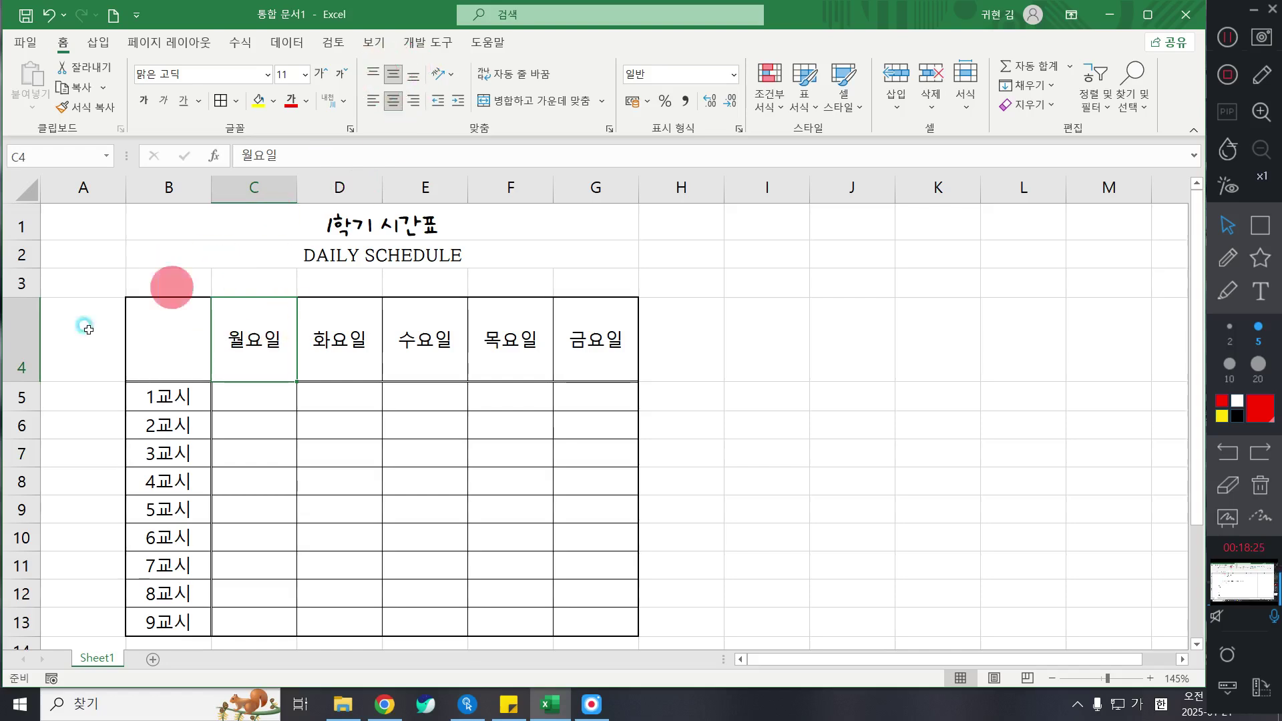
pyautogui.doubleClick(19, 381)
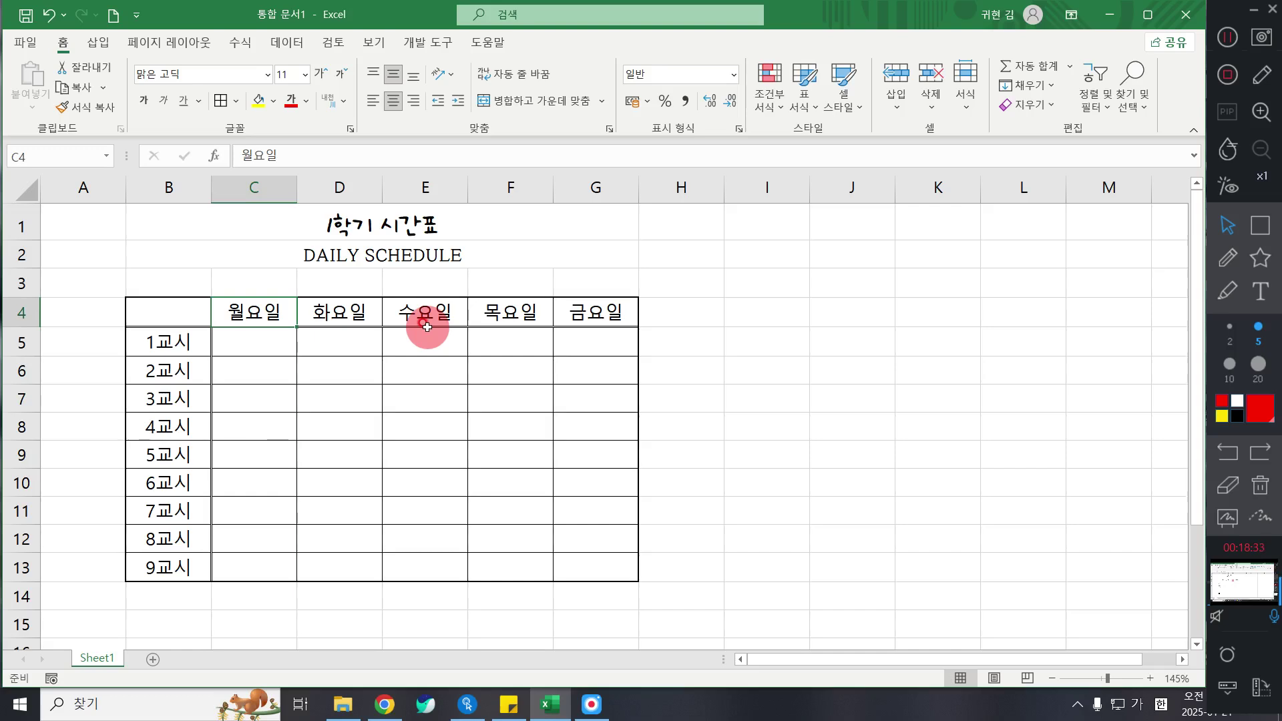
# Step: Fill the merged 1학기 시간표 title cell with the lightest green theme color and set its text to the darkest green theme color
pyautogui.click(408, 229)
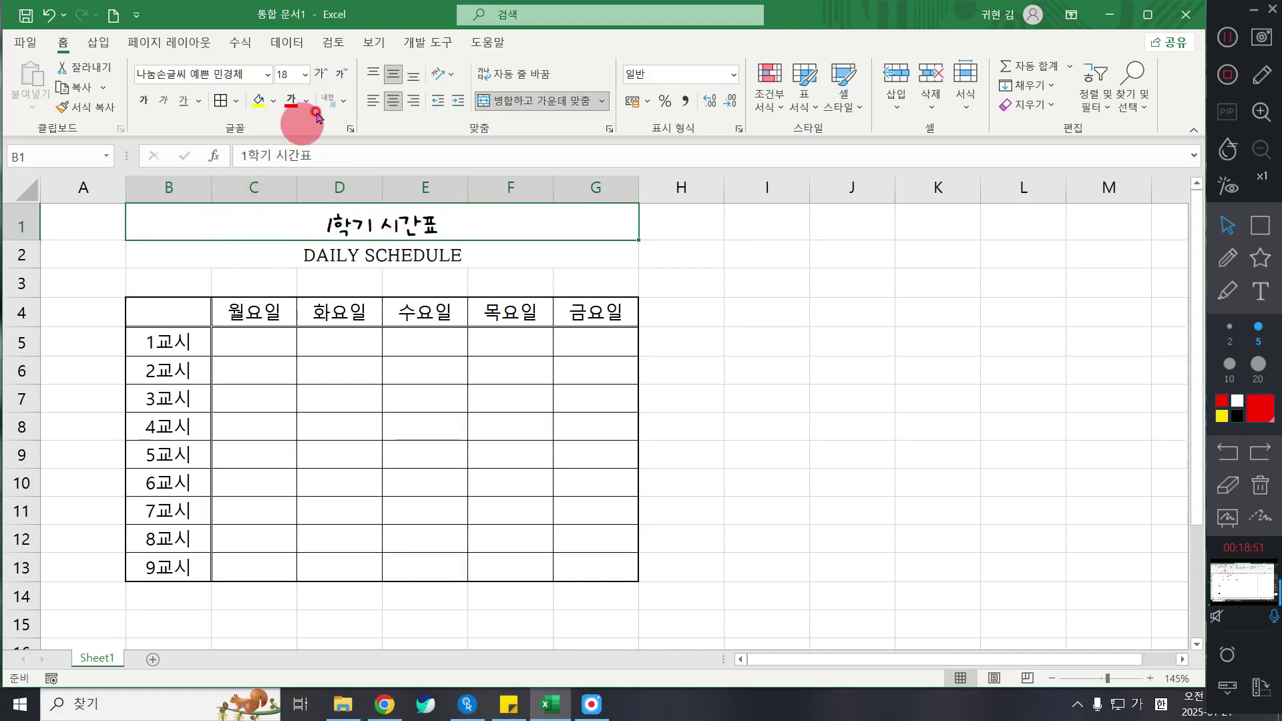
pyautogui.click(276, 101)
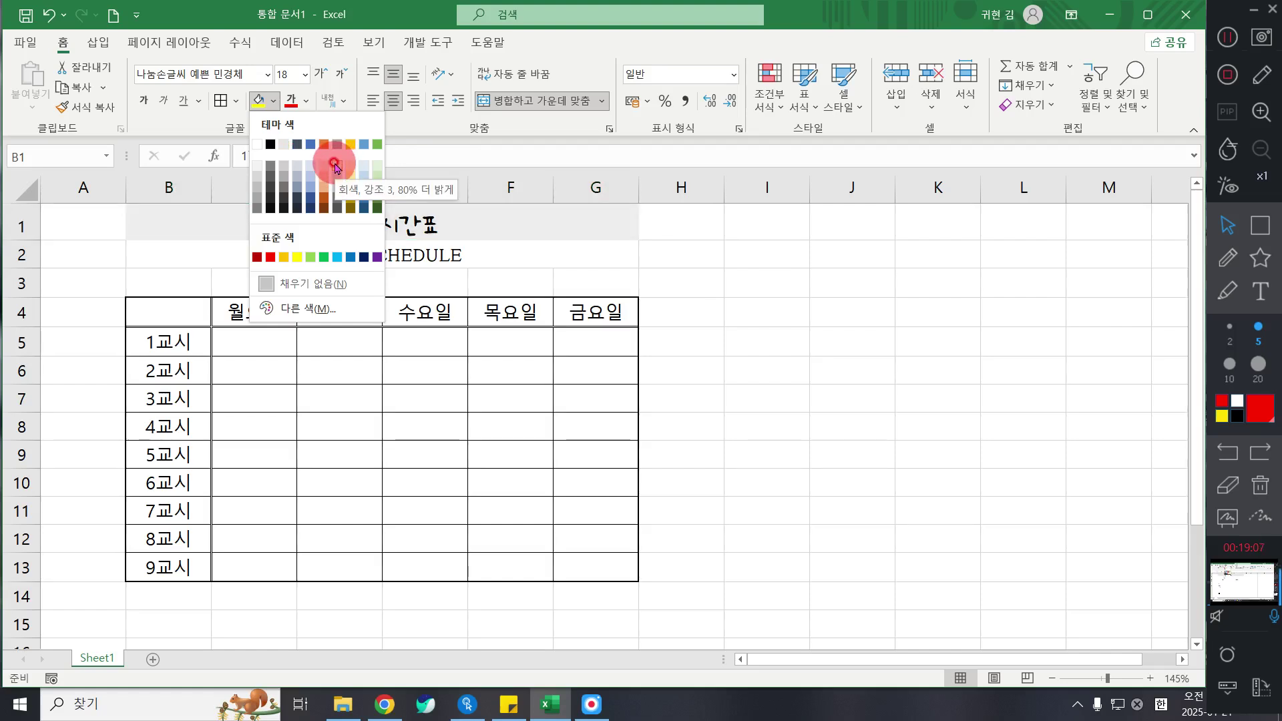
pyautogui.click(375, 165)
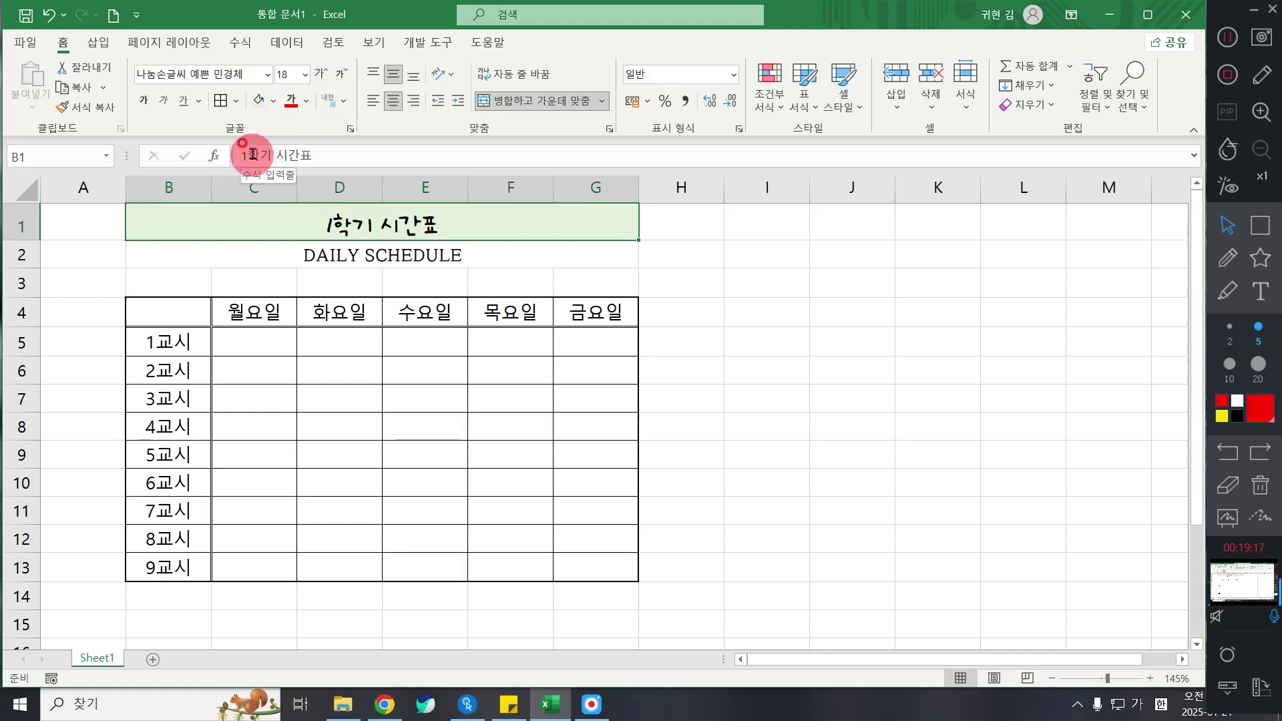
pyautogui.click(307, 102)
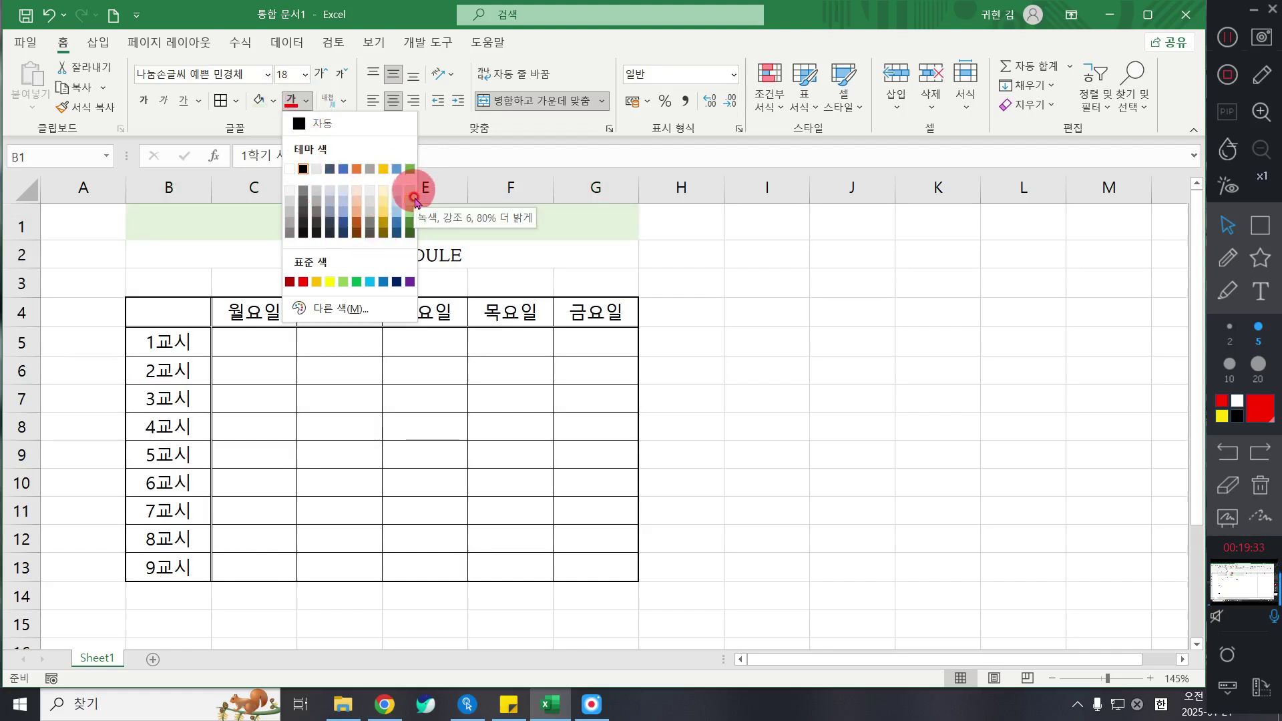
pyautogui.click(410, 231)
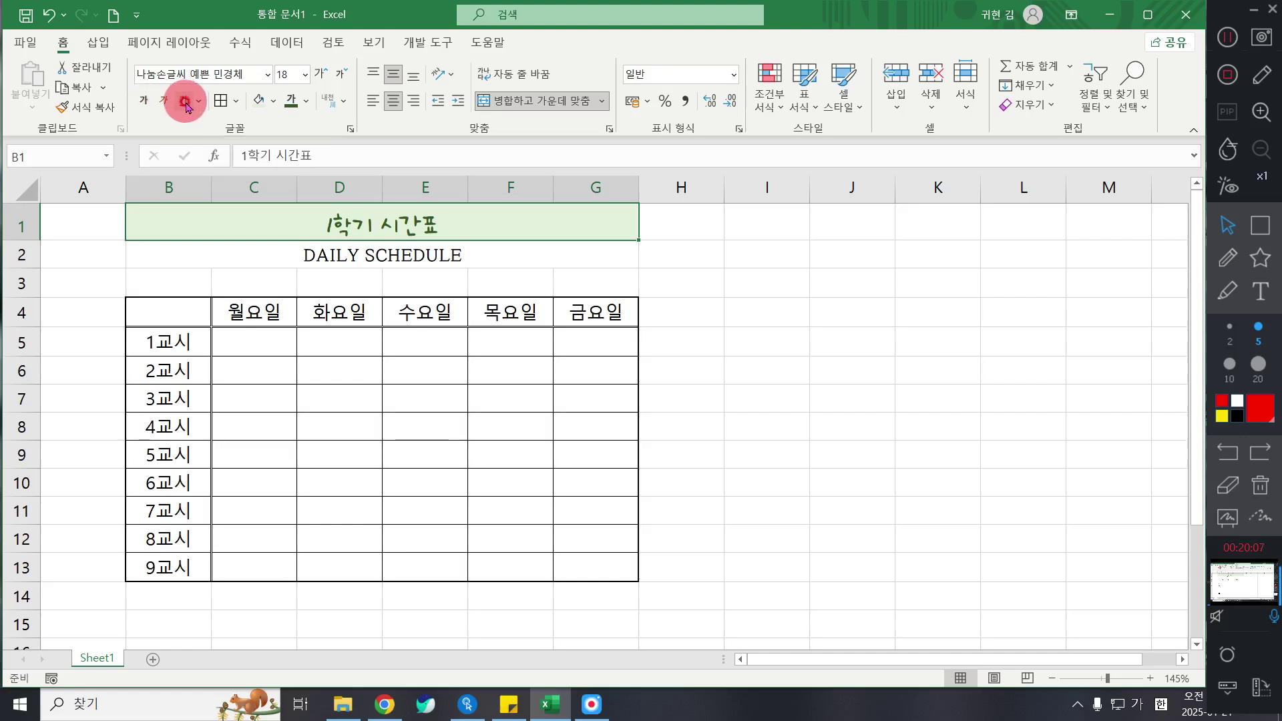
# Step: Make the 1학기 시간표 title bold, trying italic and underline on it and removing both
pyautogui.click(143, 101)
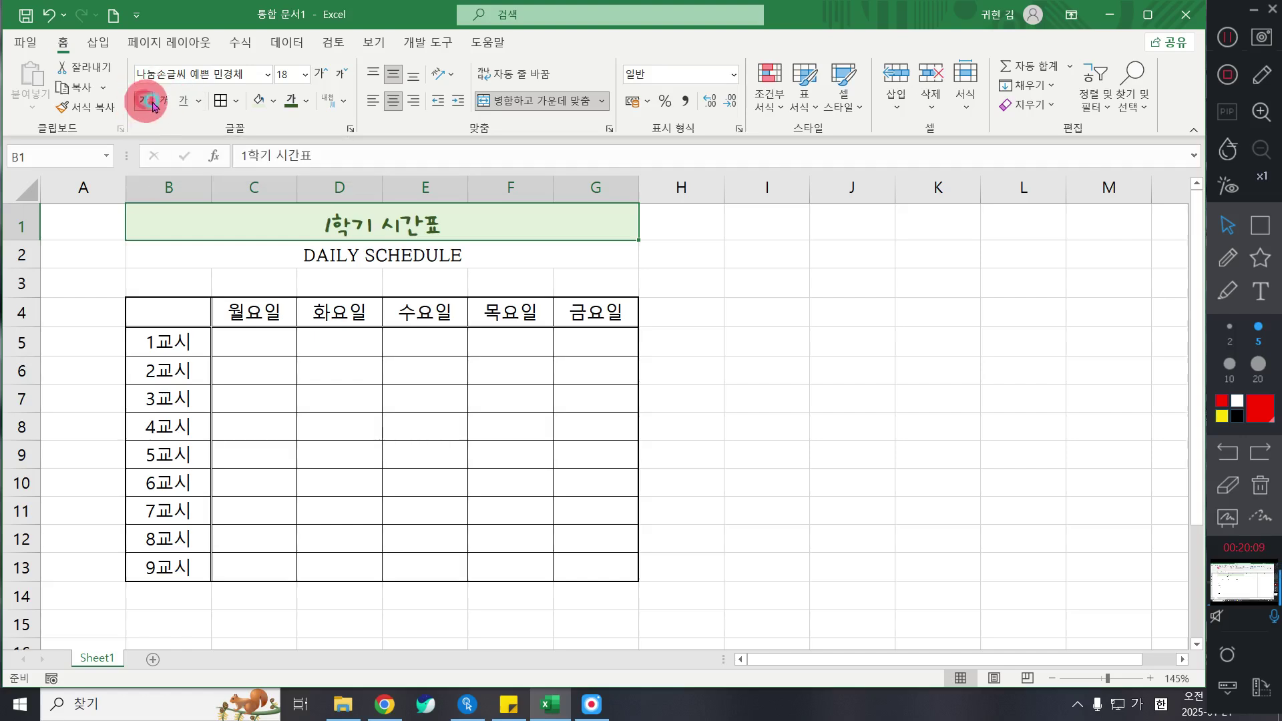
pyautogui.click(163, 101)
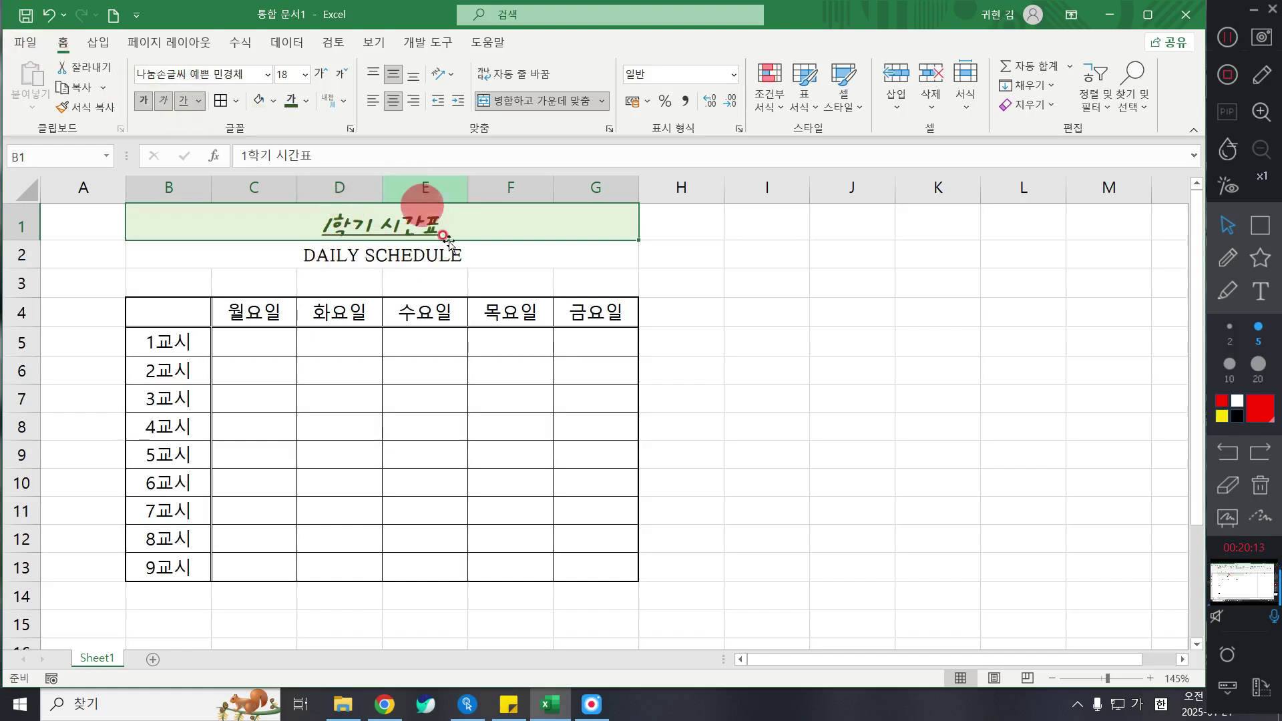
pyautogui.click(164, 102)
pyautogui.click(187, 100)
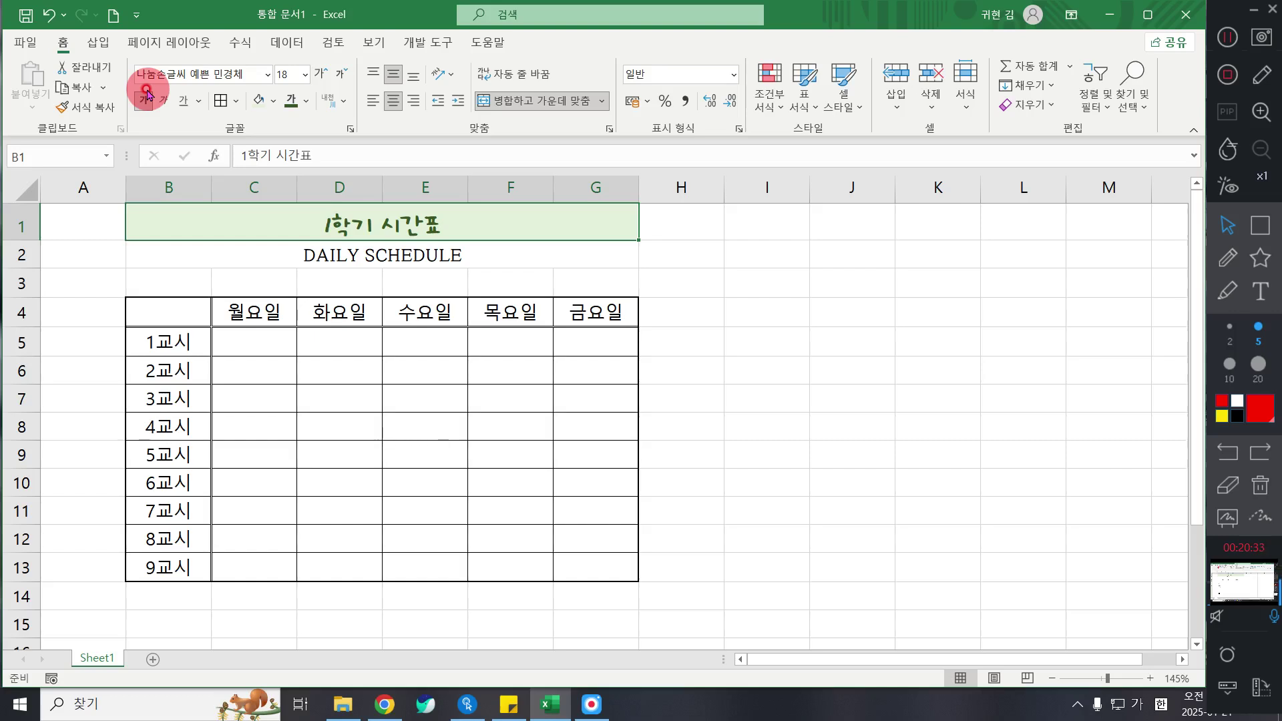
pyautogui.click(267, 370)
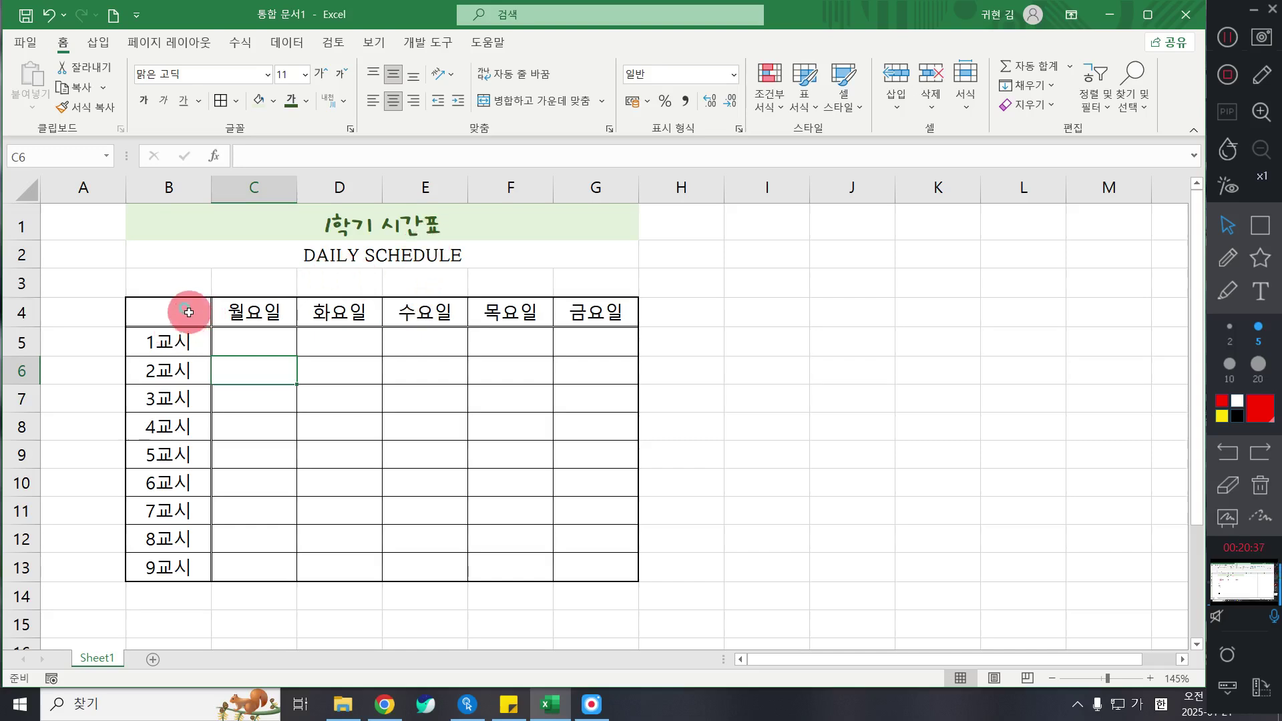
pyautogui.moveTo(189, 312); pyautogui.dragTo(605, 314)
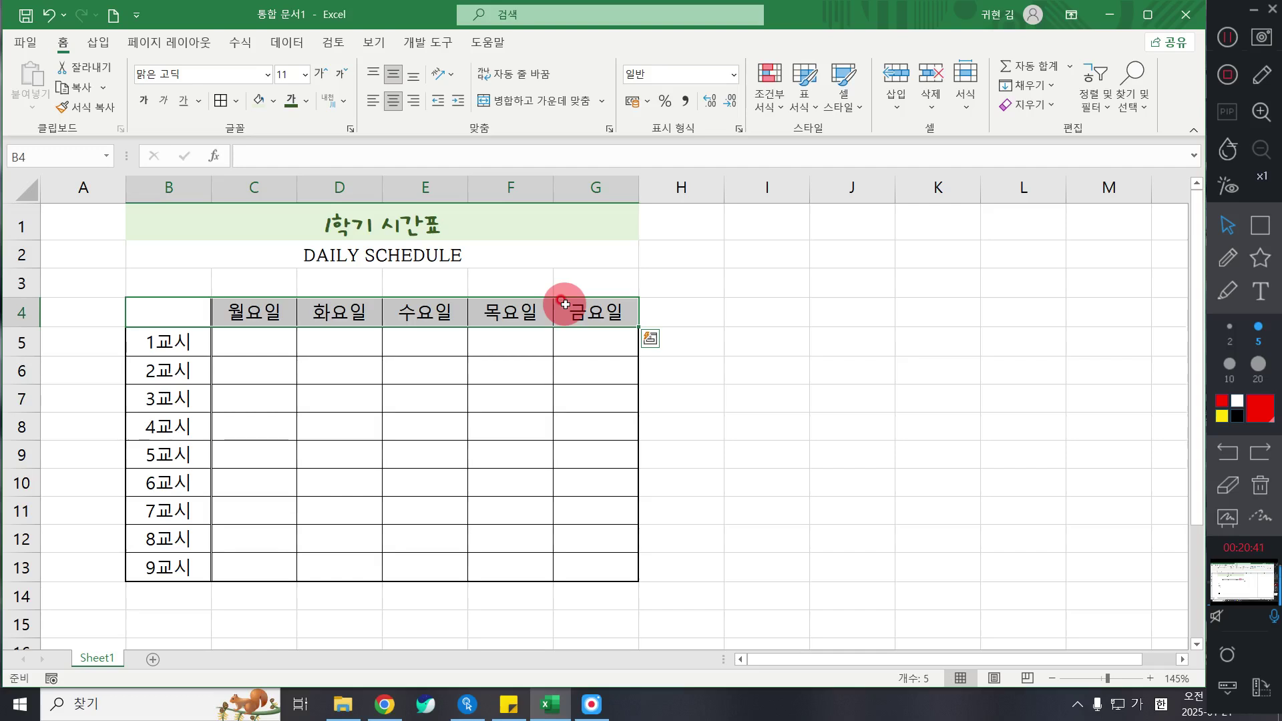
pyautogui.click(308, 217)
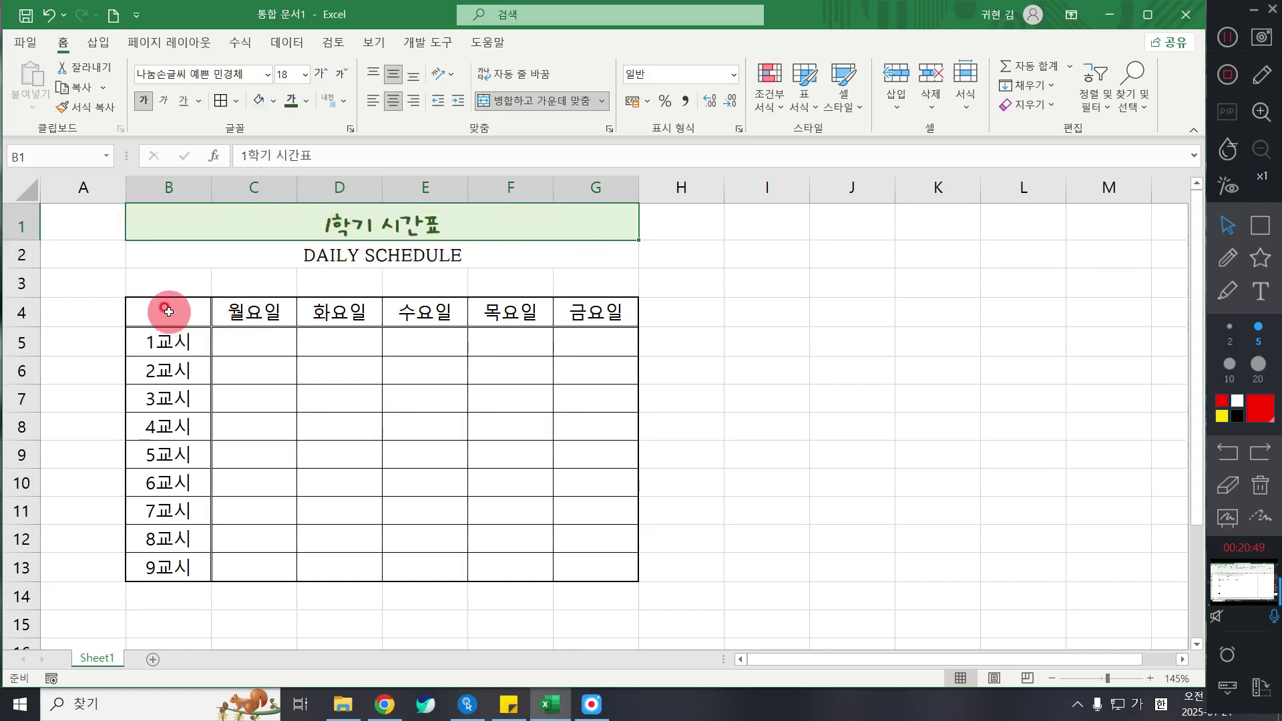
pyautogui.moveTo(168, 311); pyautogui.dragTo(561, 315)
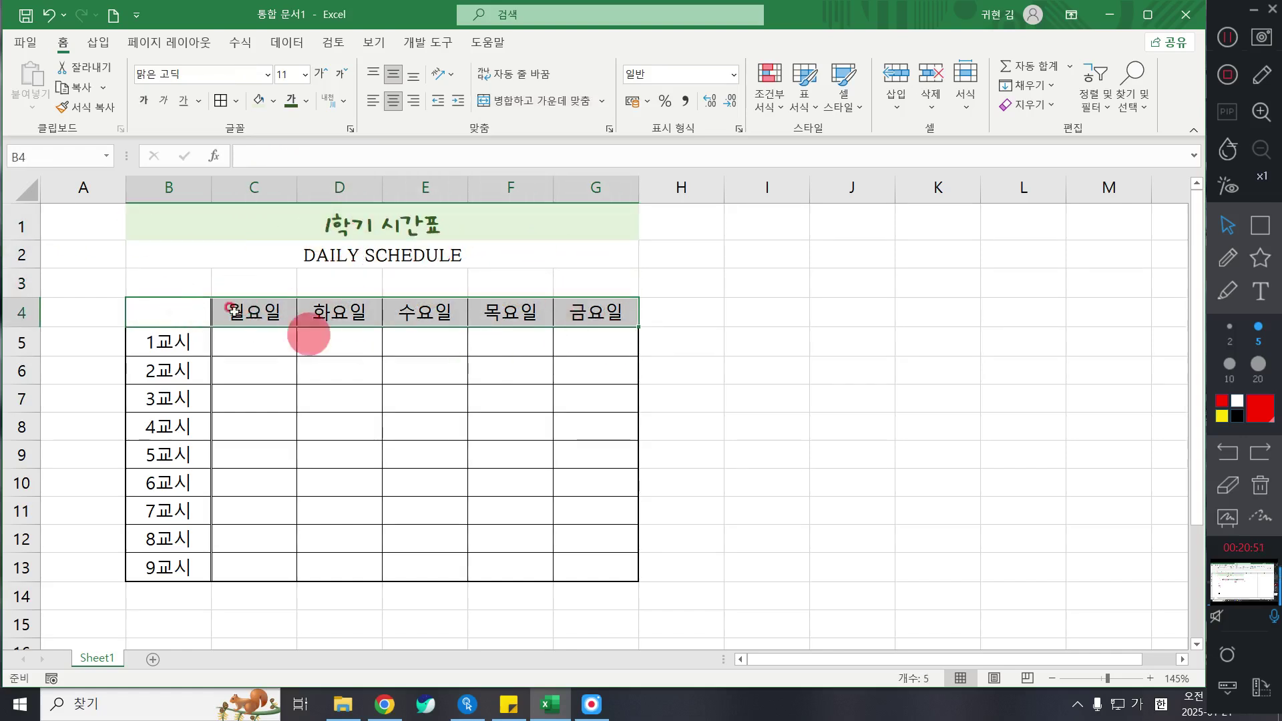
# Step: Fill the weekday heading row B4:G4 and the period labels B5:B13 together with the second-lightest green theme color
pyautogui.moveTo(172, 309)
pyautogui.mouseDown()
pyautogui.moveTo(585, 319)
pyautogui.moveTo(561, 314)
pyautogui.mouseUp()
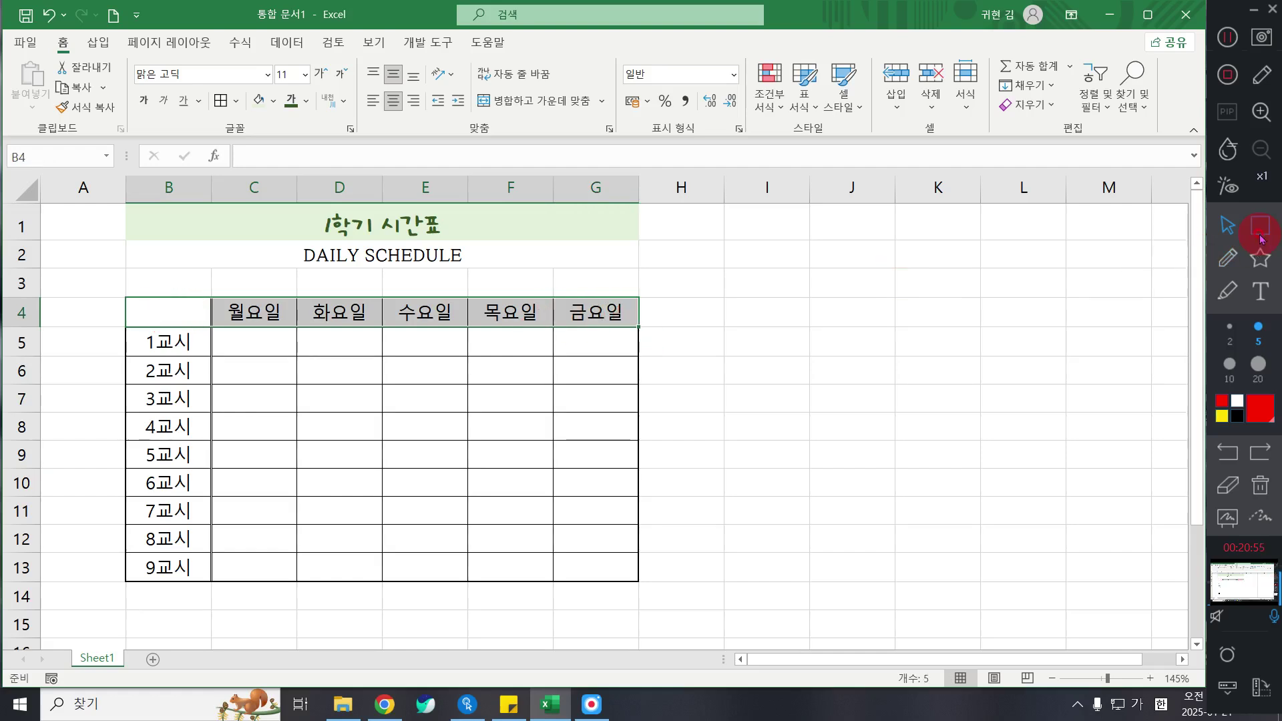
pyautogui.click(1261, 234)
pyautogui.moveTo(117, 298)
pyautogui.mouseDown()
pyautogui.moveTo(372, 349)
pyautogui.moveTo(681, 309)
pyautogui.moveTo(655, 326)
pyautogui.mouseUp()
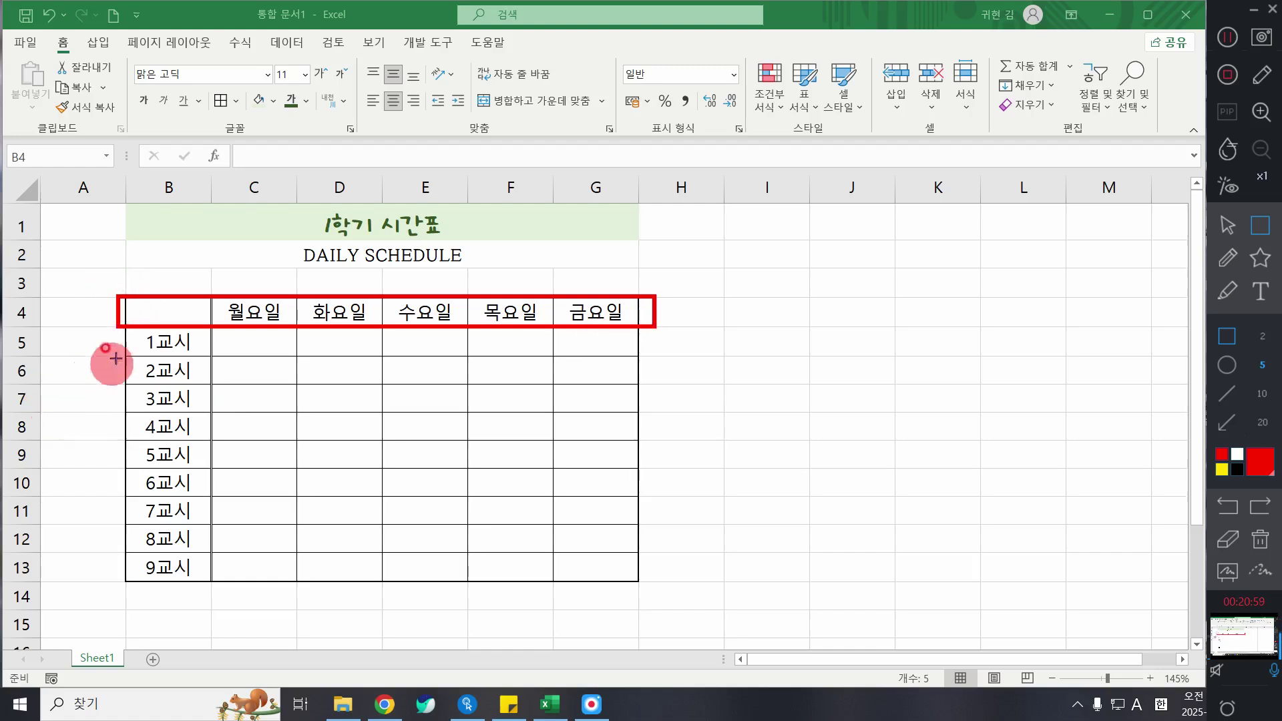
pyautogui.moveTo(125, 325)
pyautogui.mouseDown()
pyautogui.moveTo(206, 458)
pyautogui.moveTo(210, 595)
pyautogui.moveTo(207, 585)
pyautogui.mouseUp()
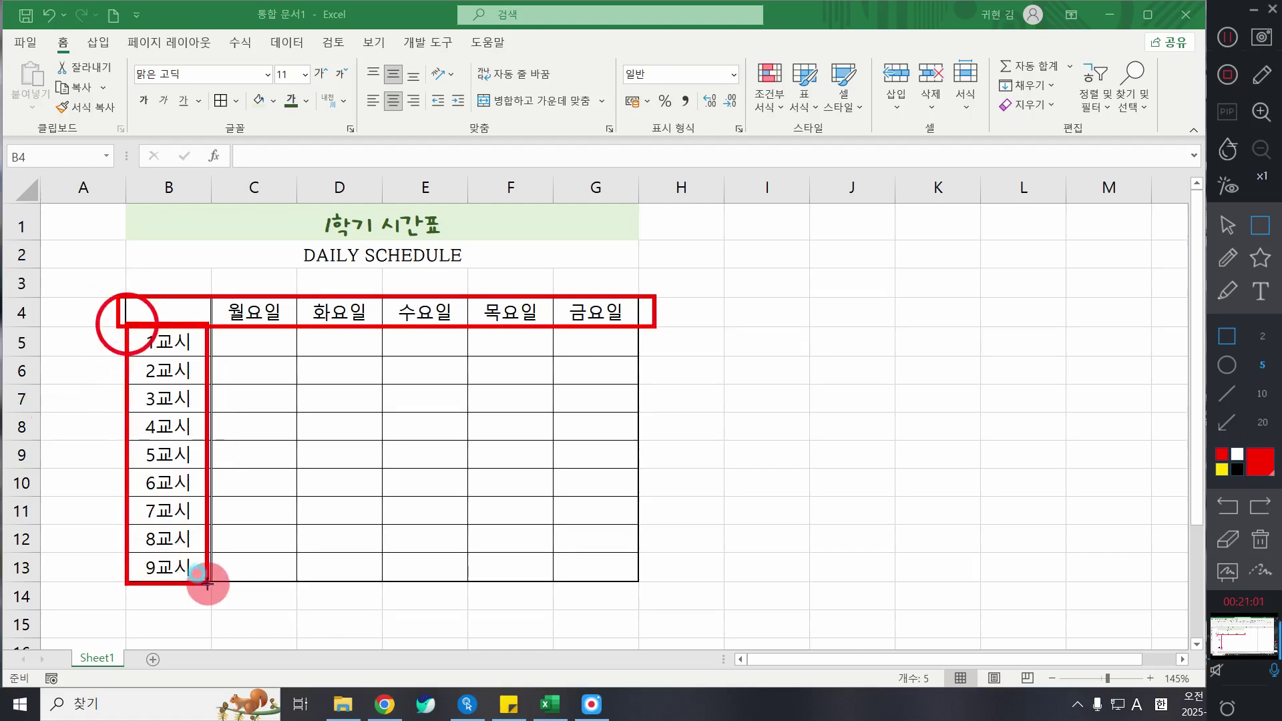
pyautogui.click(1253, 548)
pyautogui.click(1227, 225)
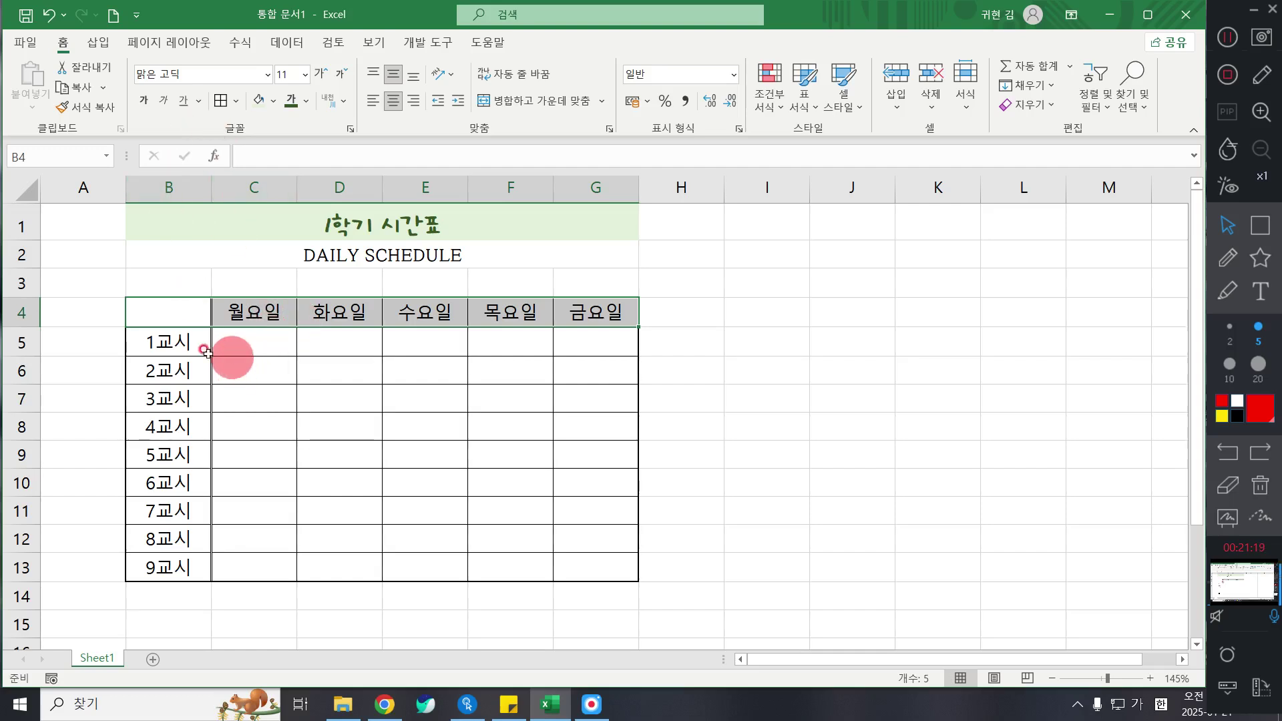
pyautogui.moveTo(155, 343); pyautogui.dragTo(143, 576)
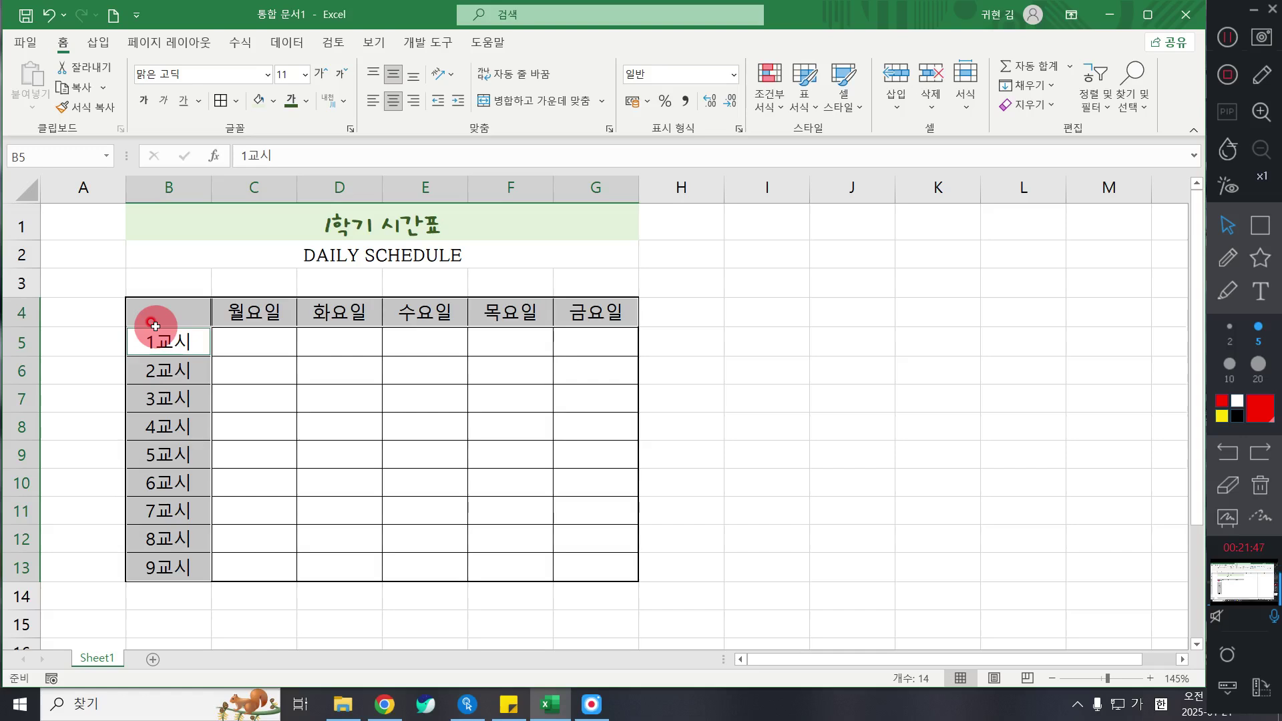
pyautogui.click(274, 101)
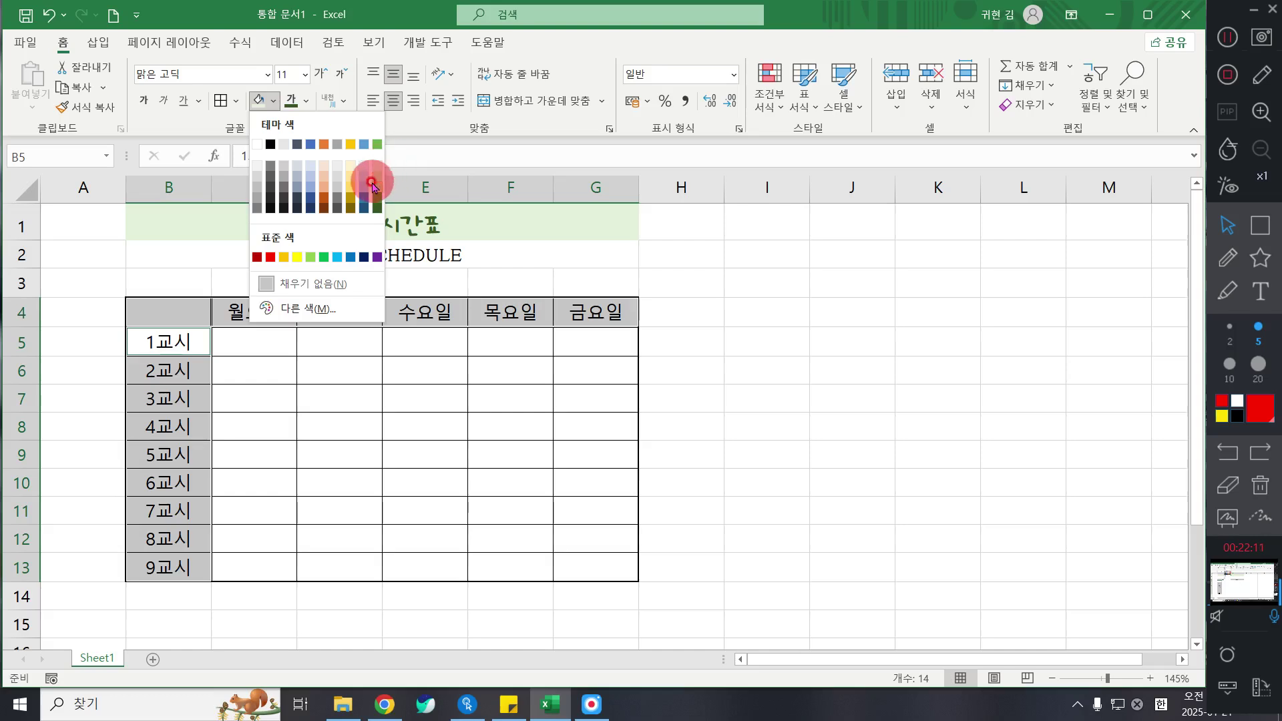
pyautogui.click(375, 176)
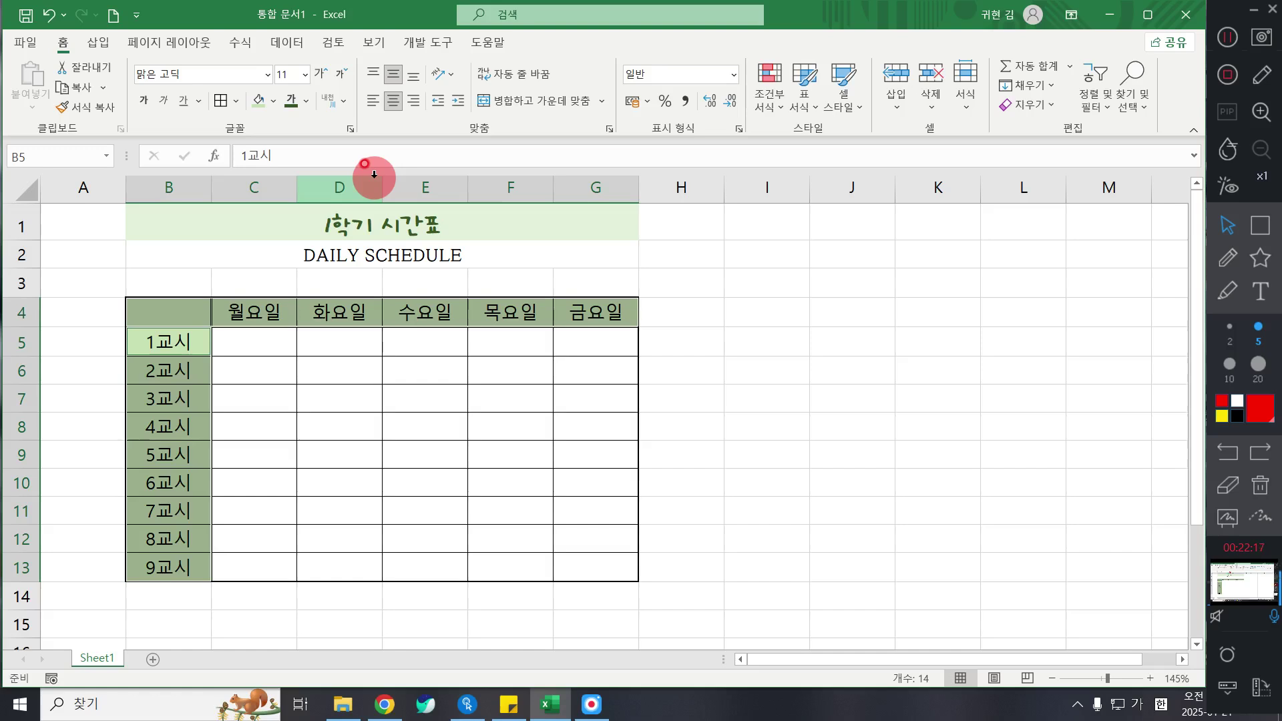
pyautogui.click(336, 400)
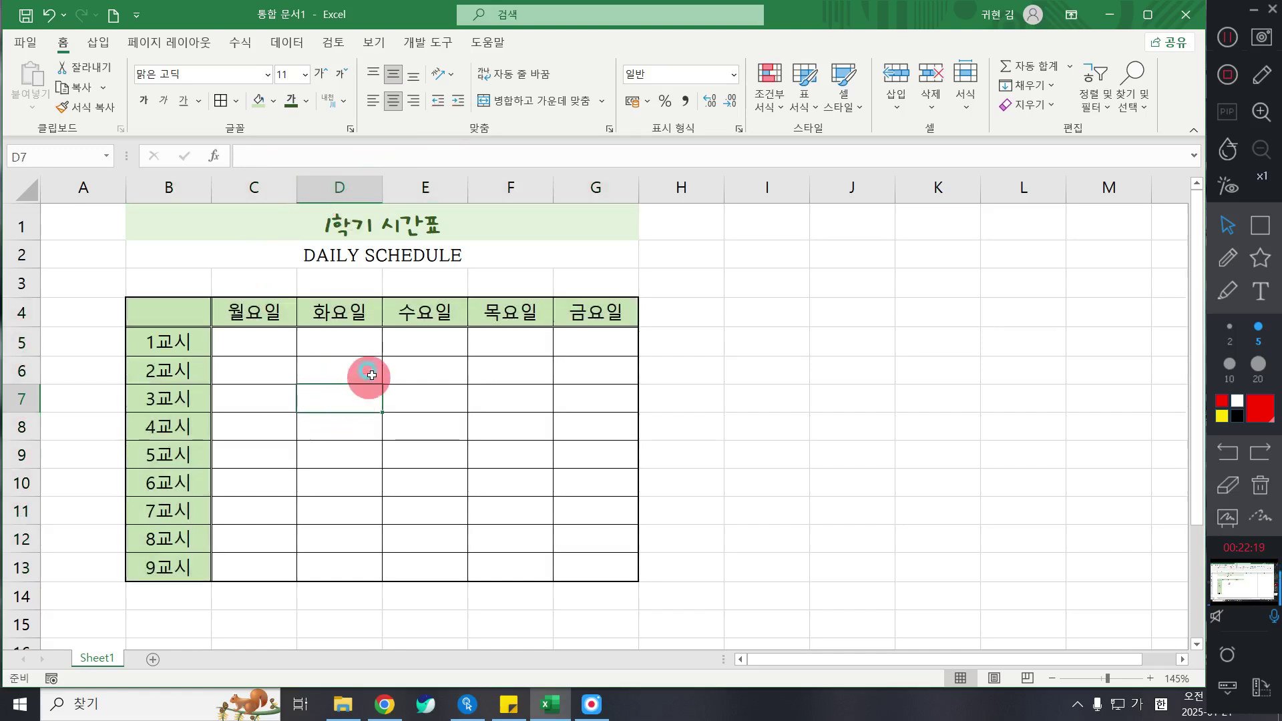
pyautogui.click(1227, 258)
pyautogui.moveTo(124, 296)
pyautogui.mouseDown()
pyautogui.moveTo(211, 342)
pyautogui.moveTo(133, 292)
pyautogui.moveTo(199, 337)
pyautogui.mouseUp()
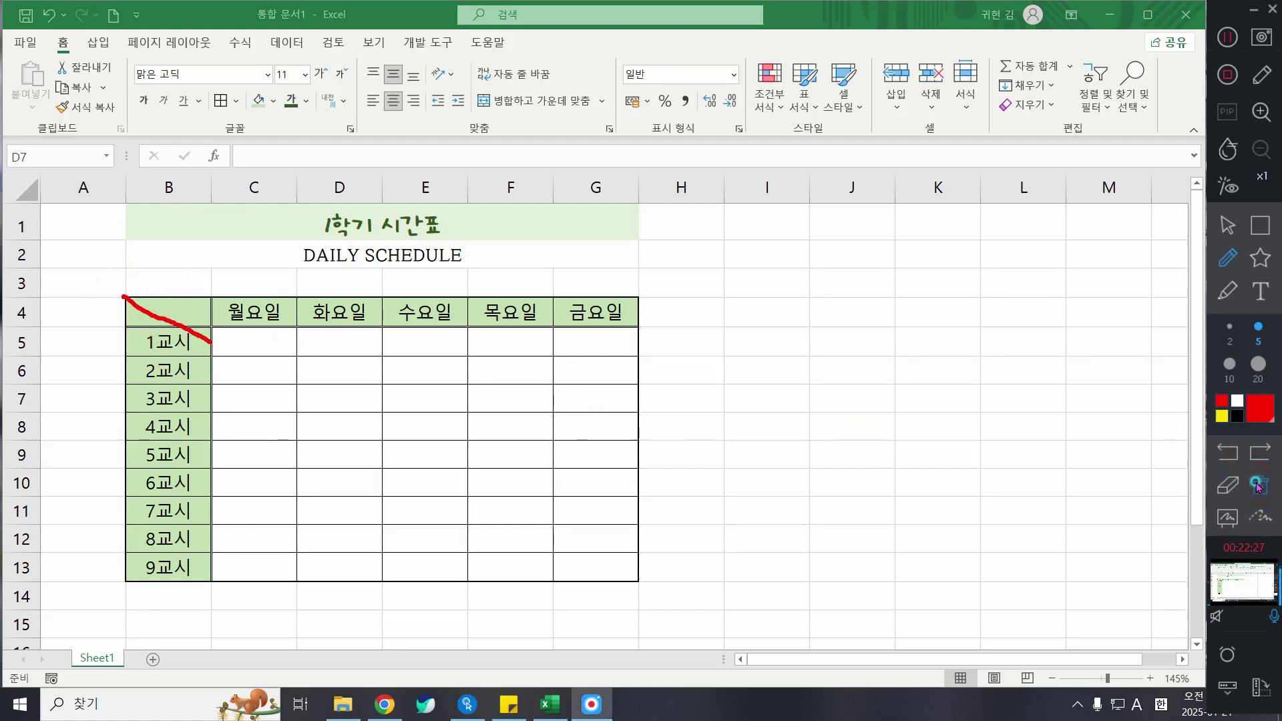
pyautogui.click(1227, 226)
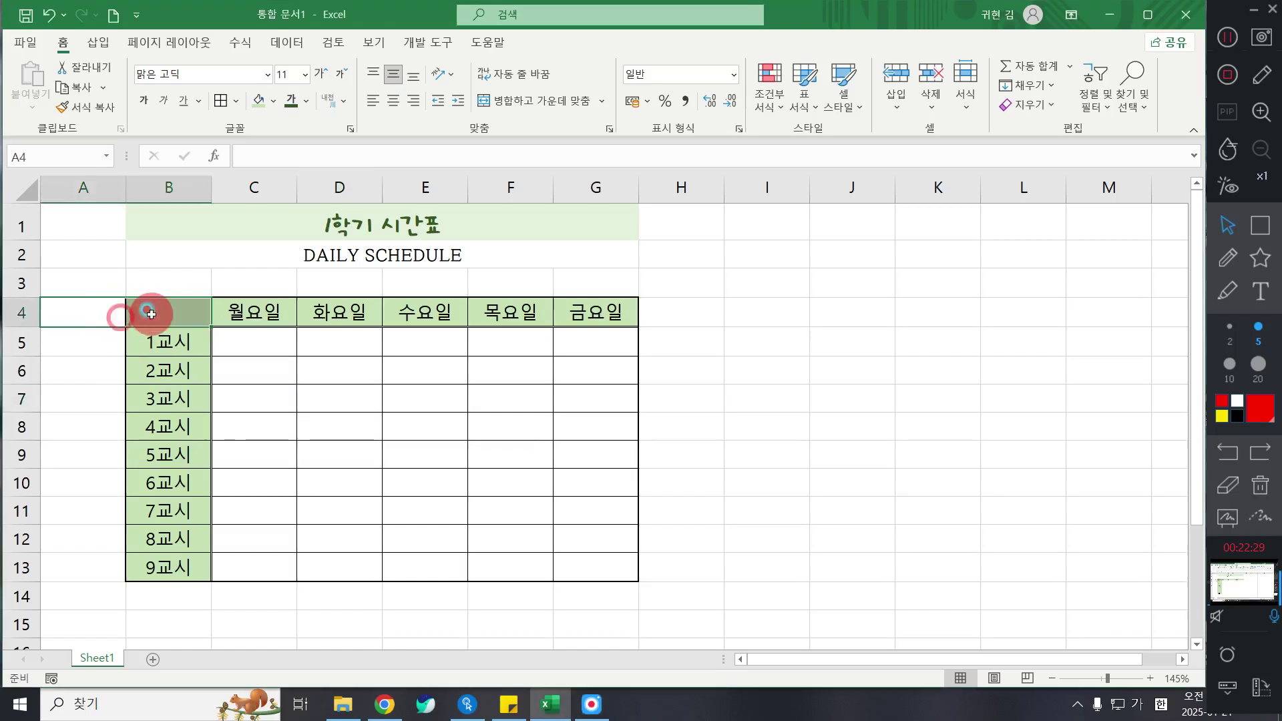
pyautogui.click(177, 309)
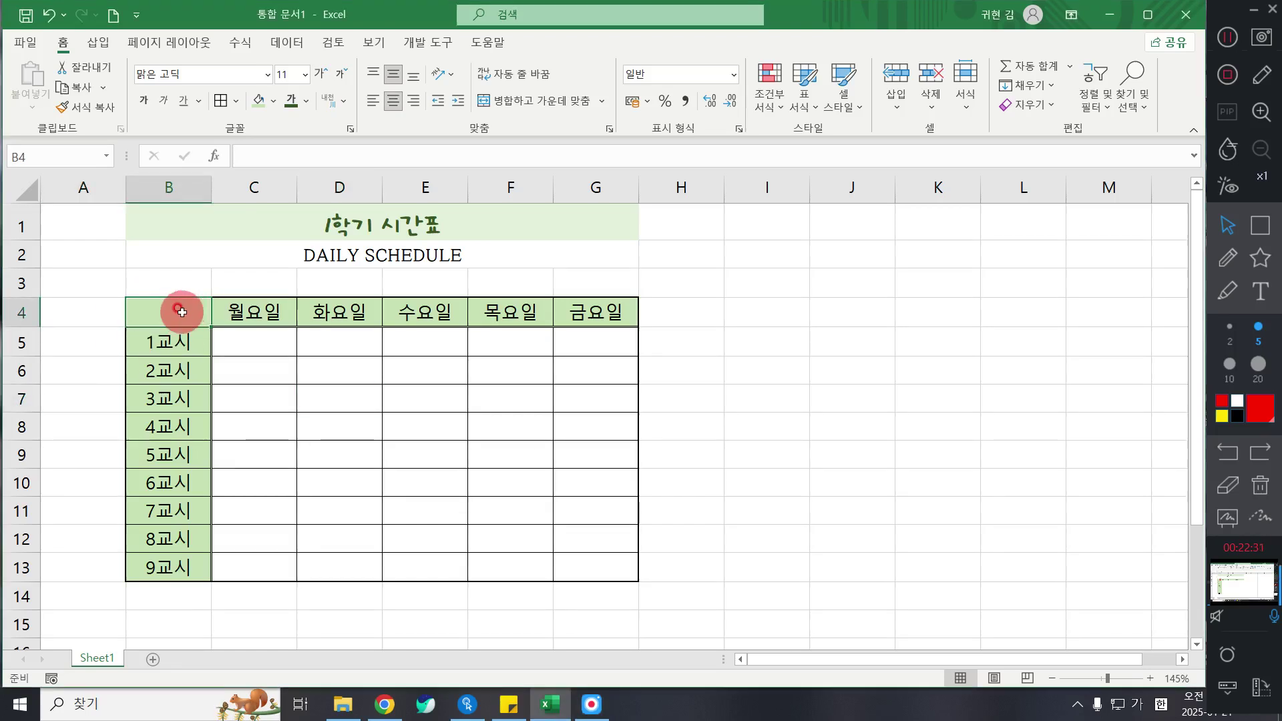
pyautogui.click(237, 102)
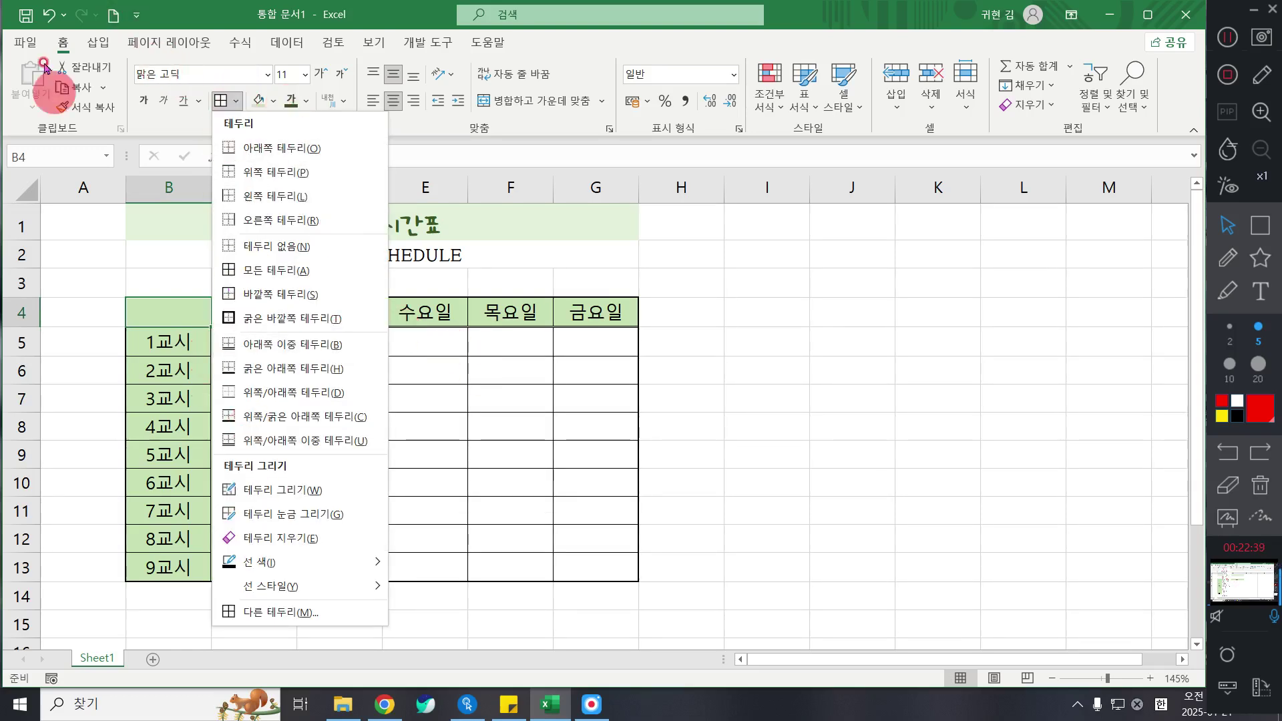
pyautogui.click(434, 431)
pyautogui.click(236, 104)
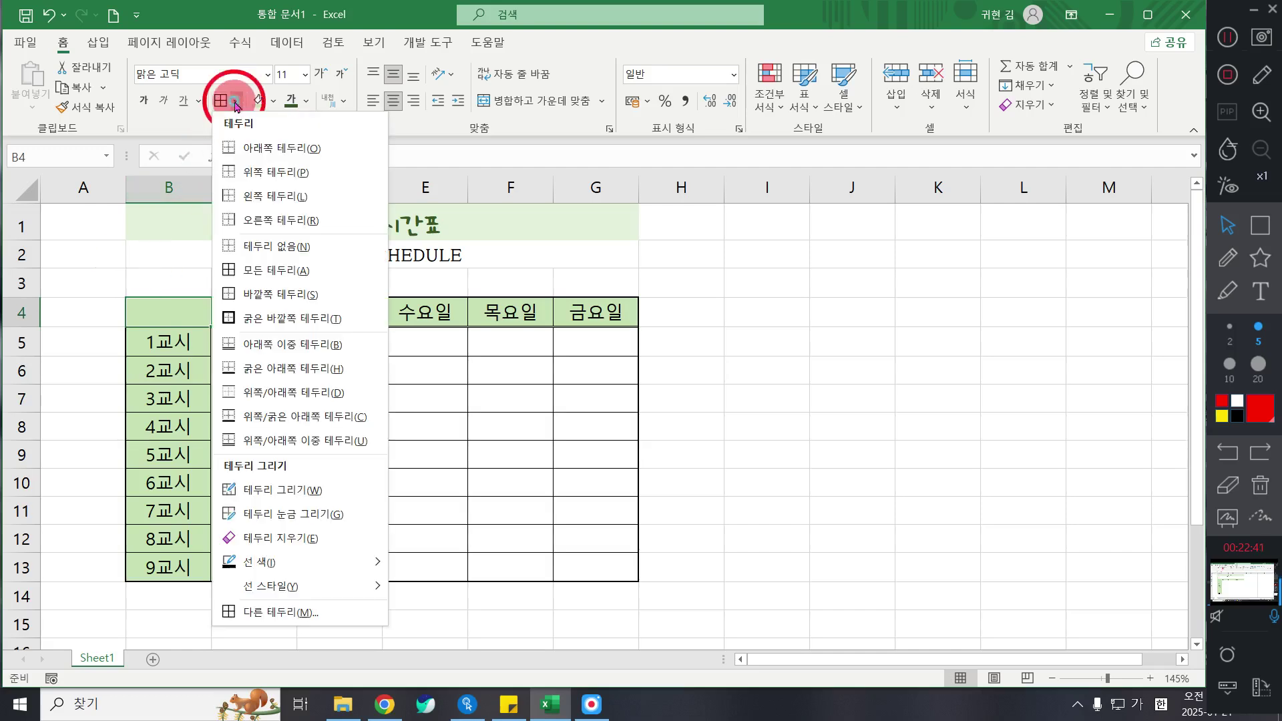
pyautogui.click(466, 523)
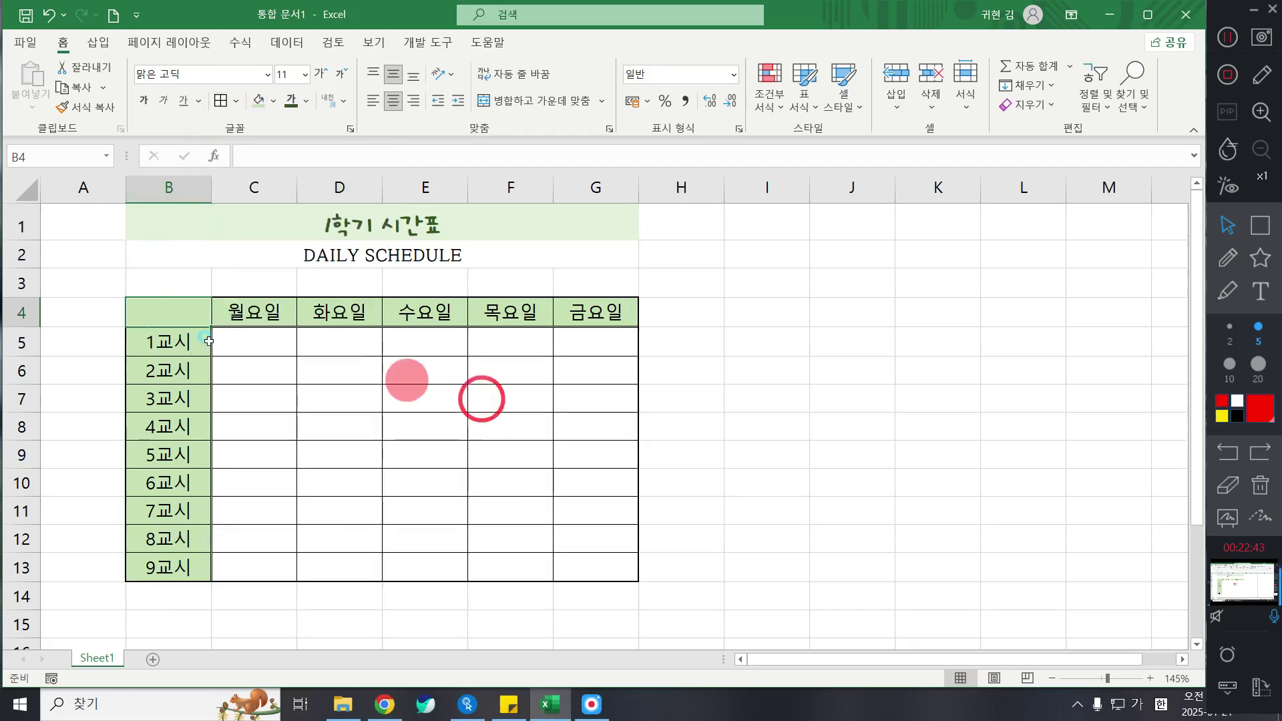
# Step: Try a thin solid diagonal border from upper left to lower right in the empty corner cell B4 through Format Cells
pyautogui.click(168, 310)
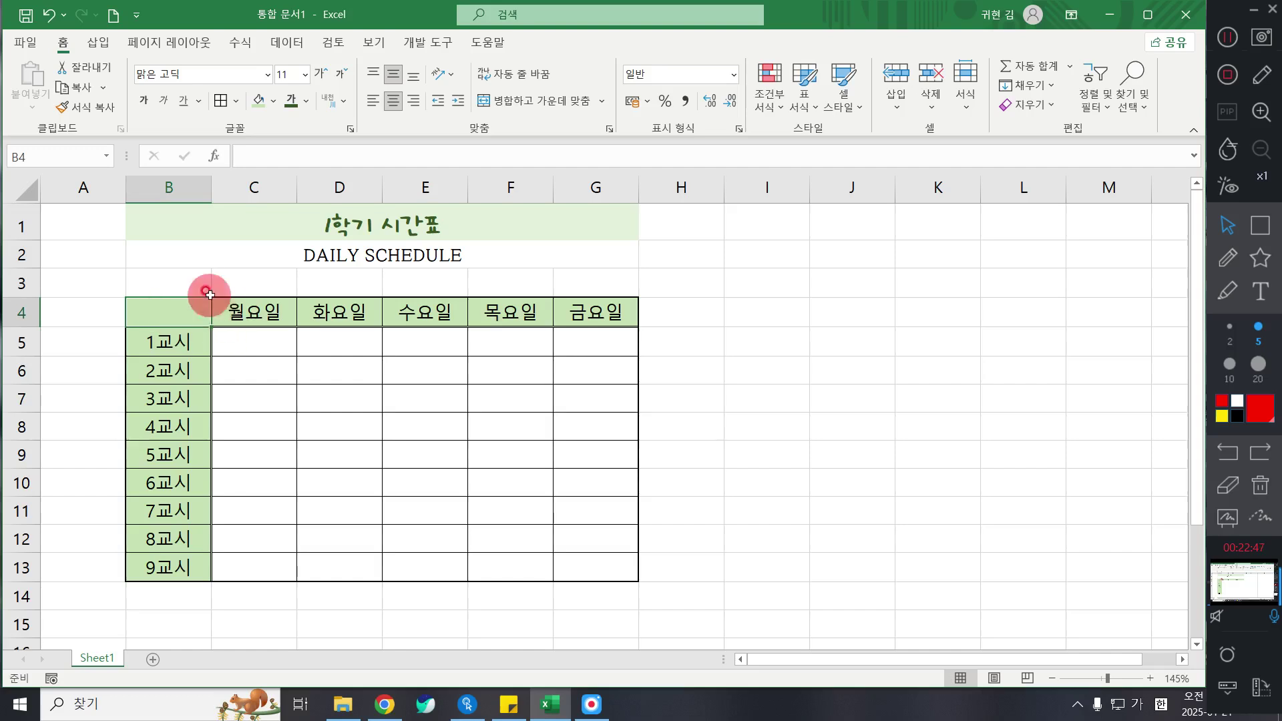
pyautogui.rightClick(164, 318)
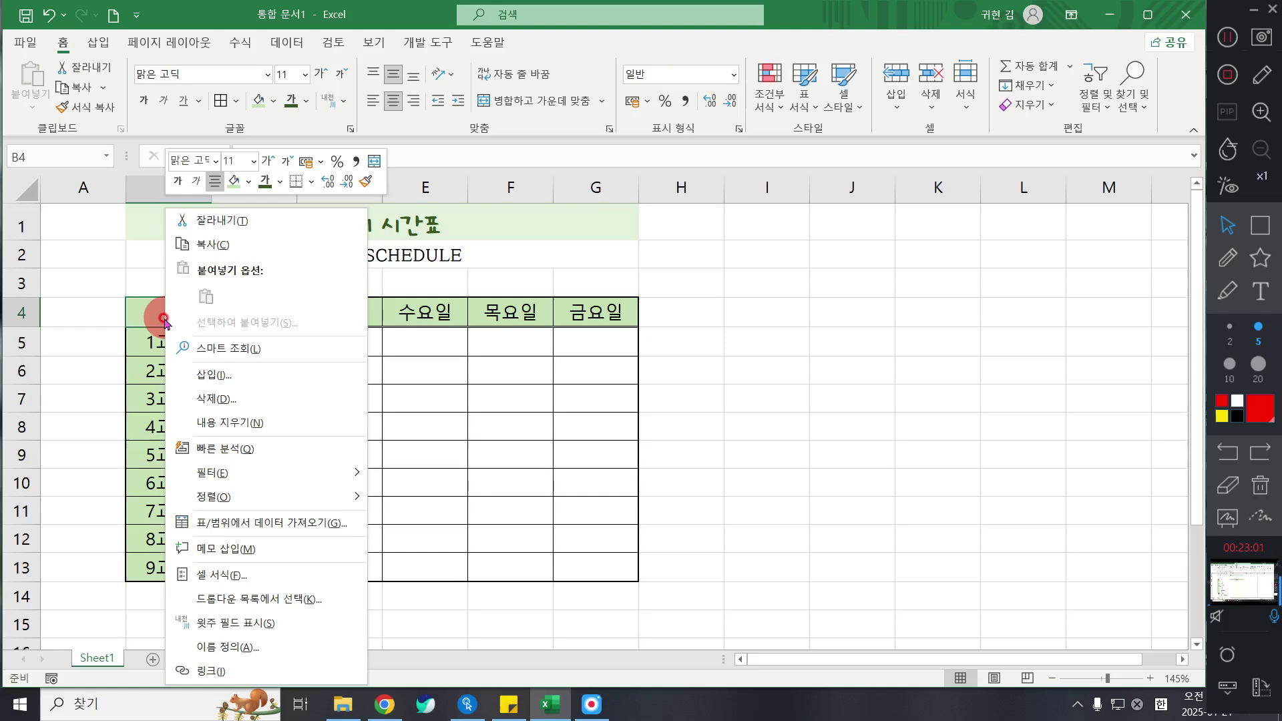
pyautogui.click(228, 574)
pyautogui.moveTo(202, 209); pyautogui.dragTo(316, 171)
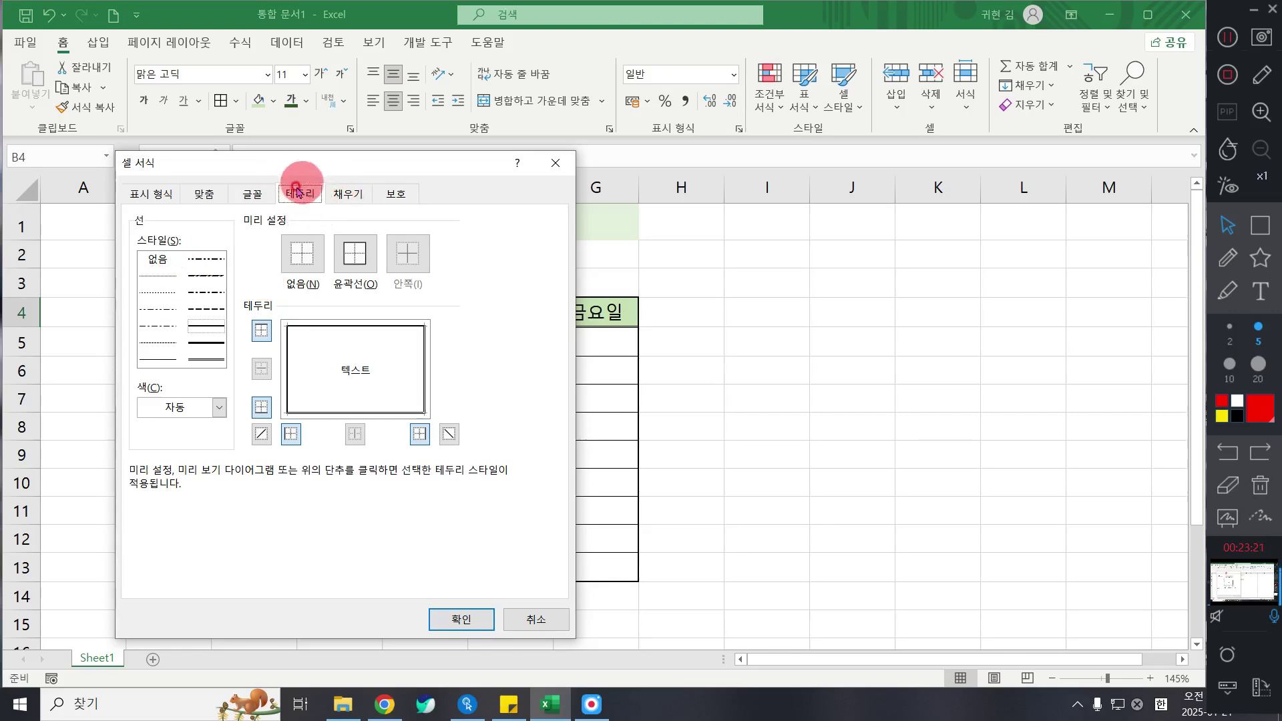
pyautogui.click(167, 357)
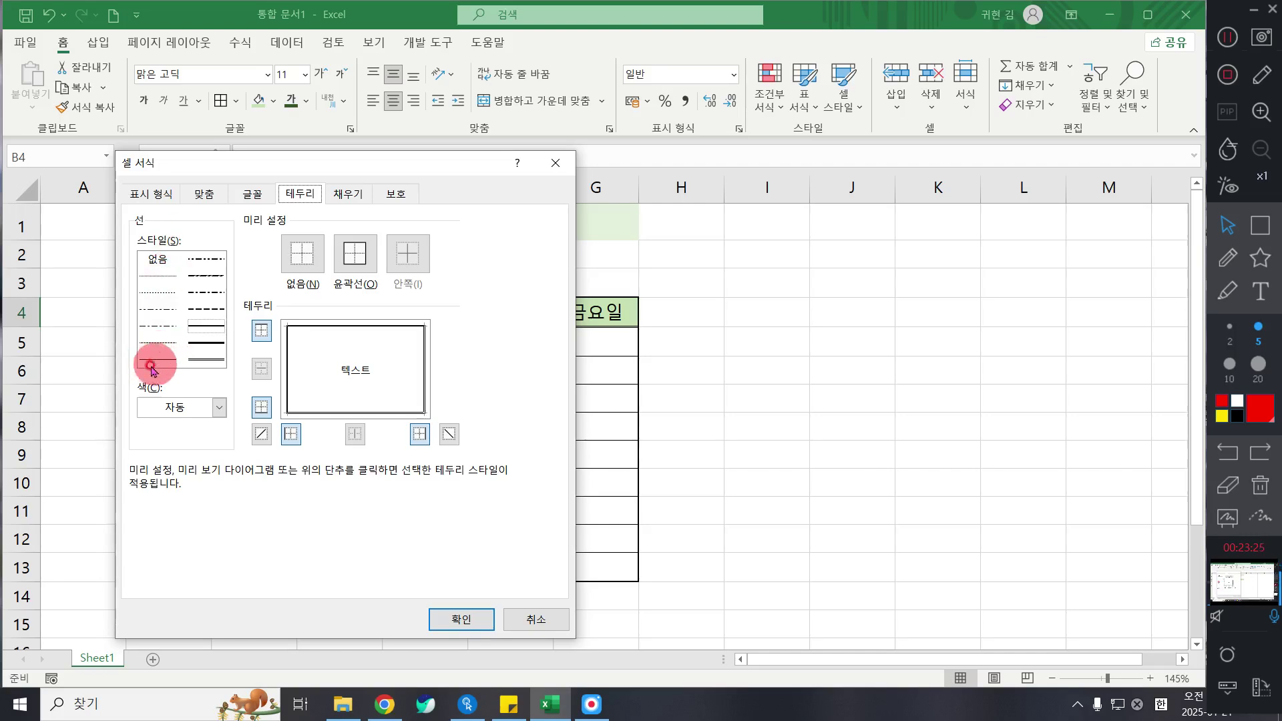
pyautogui.click(158, 359)
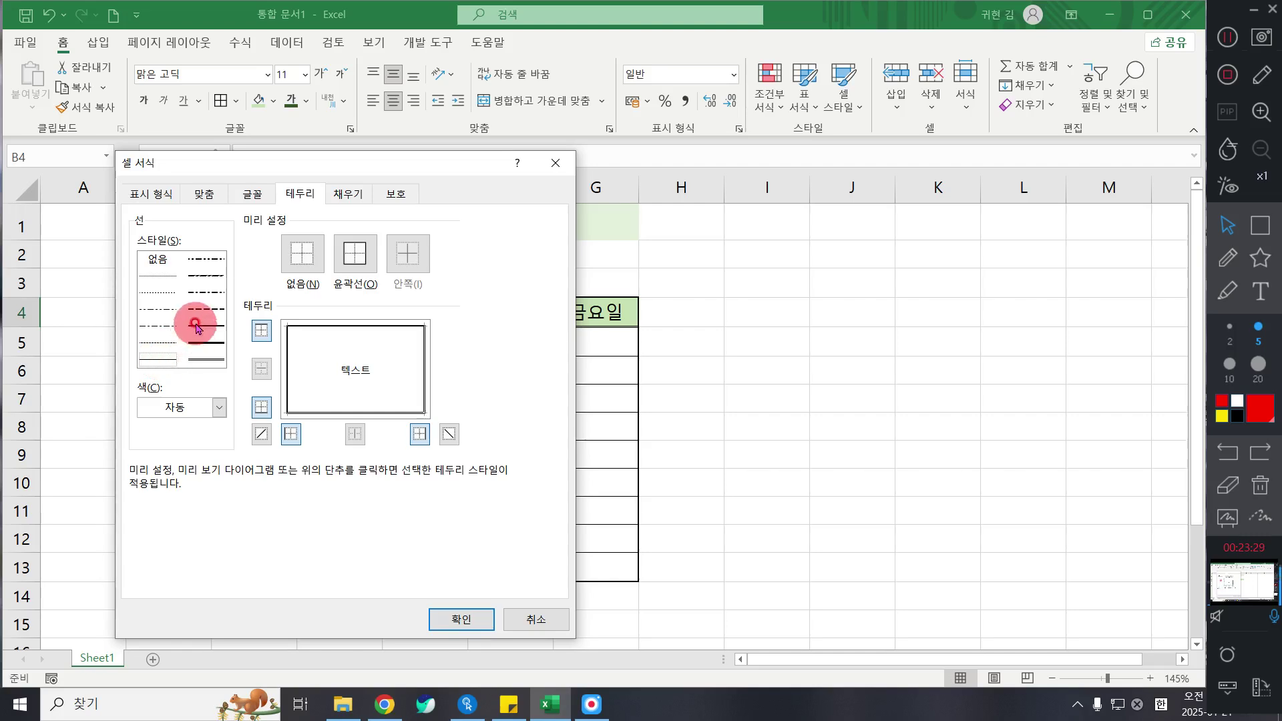
pyautogui.click(157, 363)
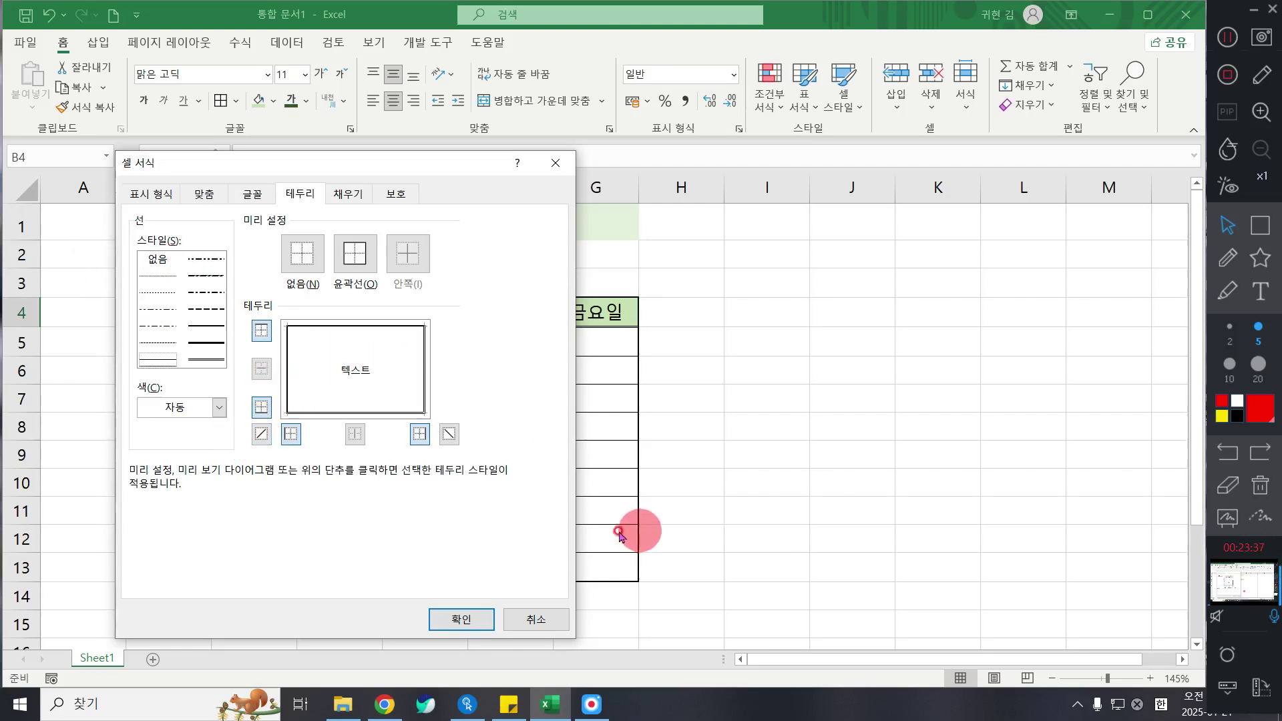
pyautogui.click(448, 434)
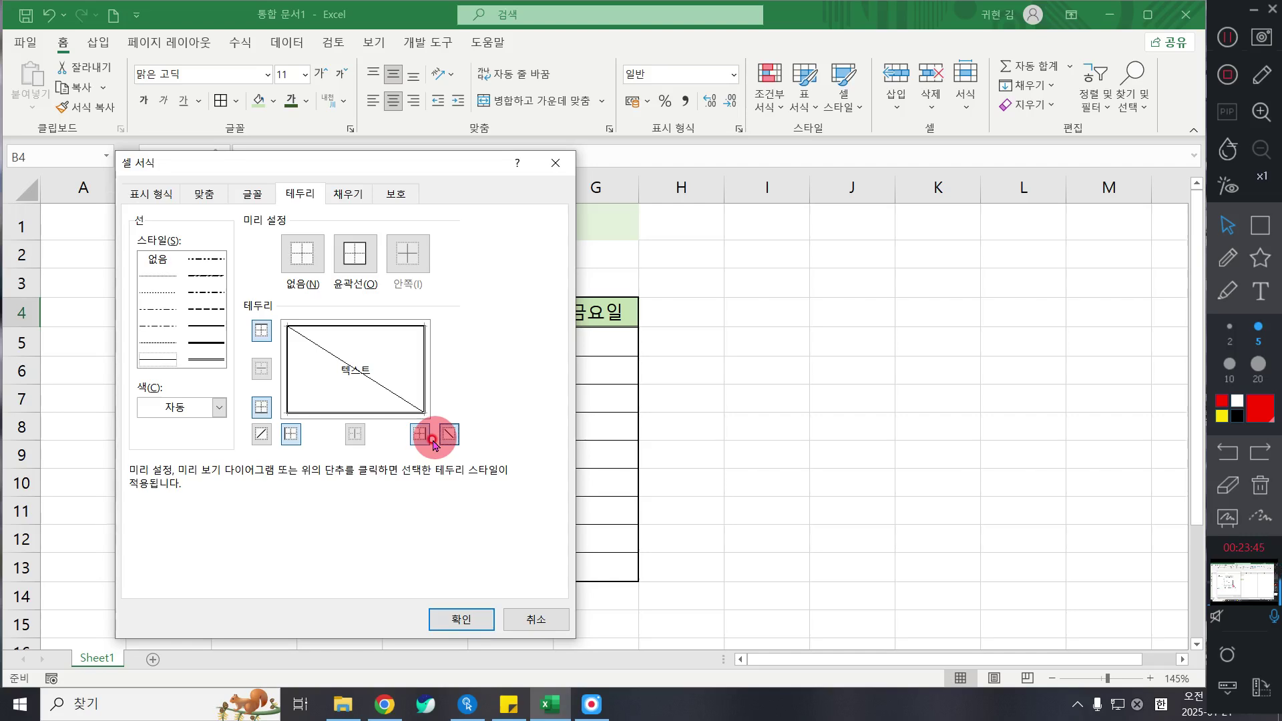
pyautogui.click(472, 619)
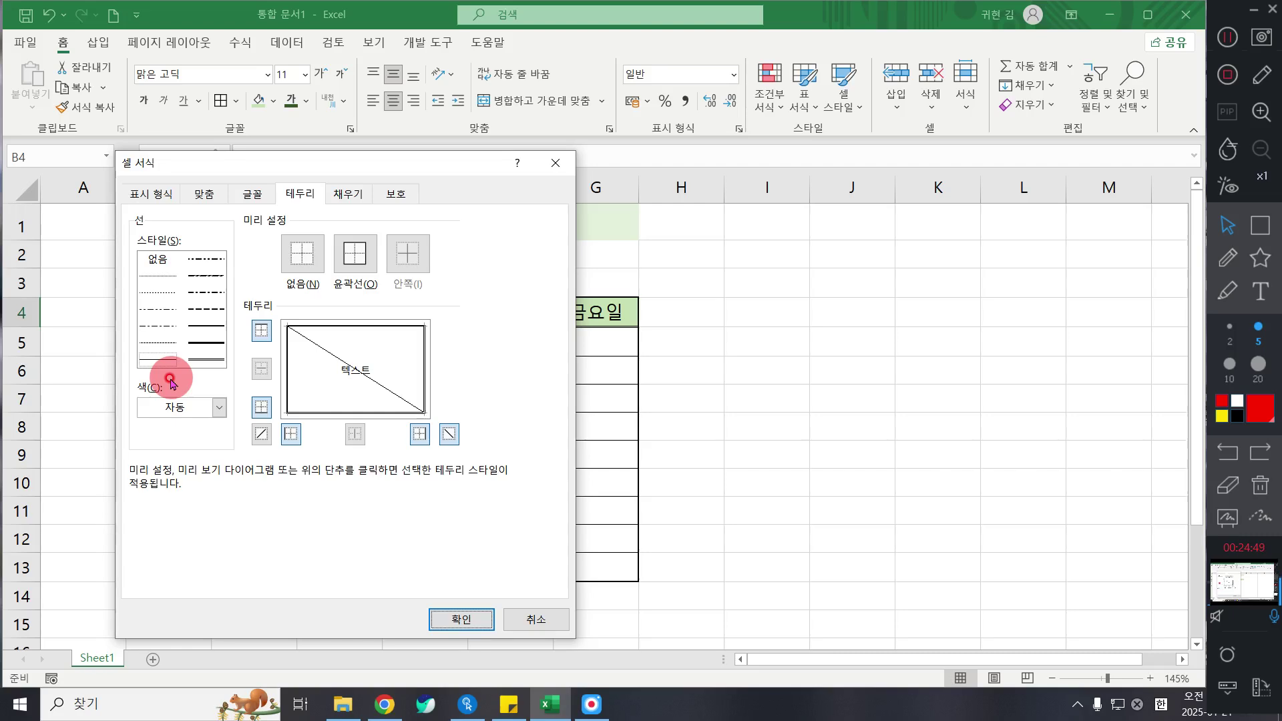
pyautogui.click(527, 614)
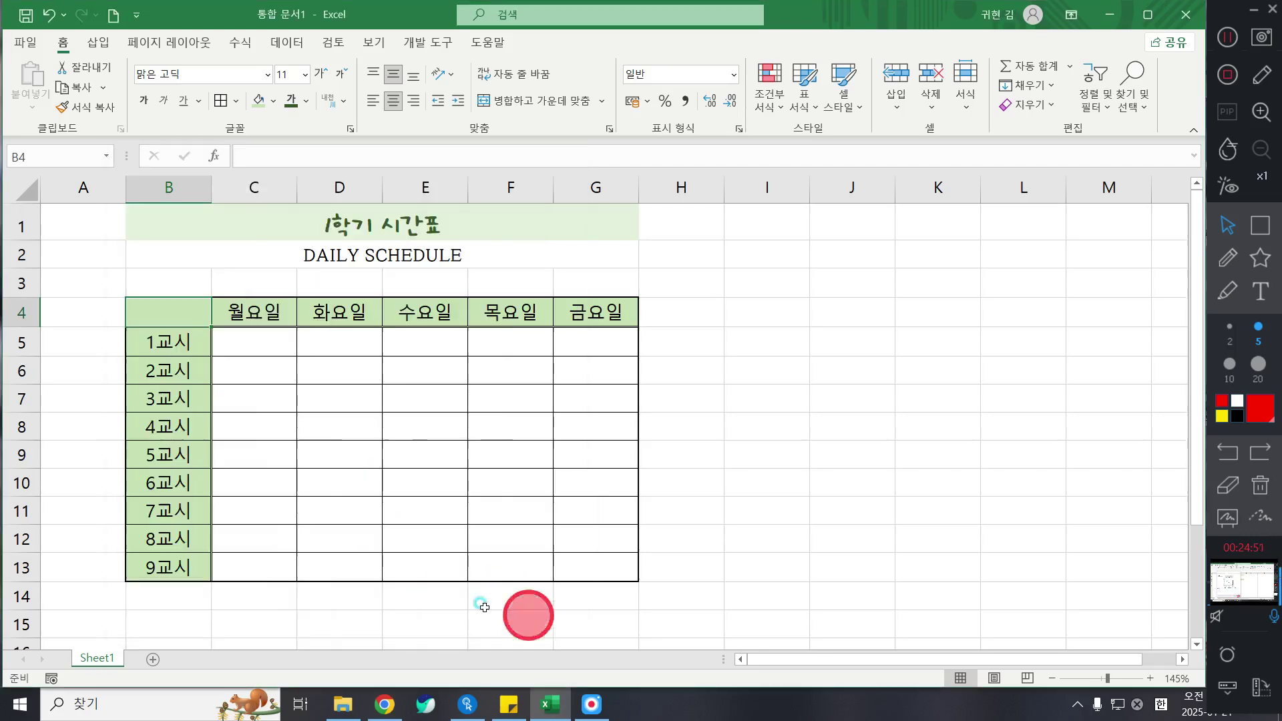
# Step: Apply a thin solid diagonal border running from upper left to lower right across the empty corner cell B4
pyautogui.click(175, 309)
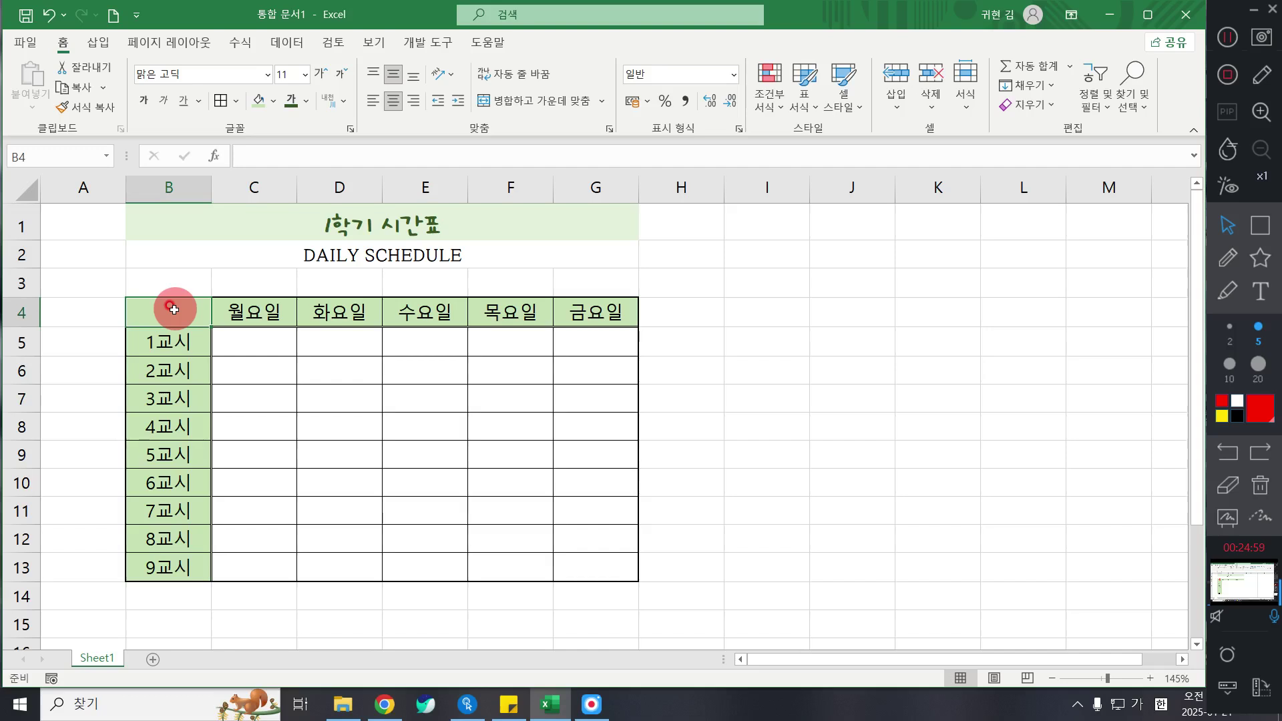
pyautogui.rightClick(174, 309)
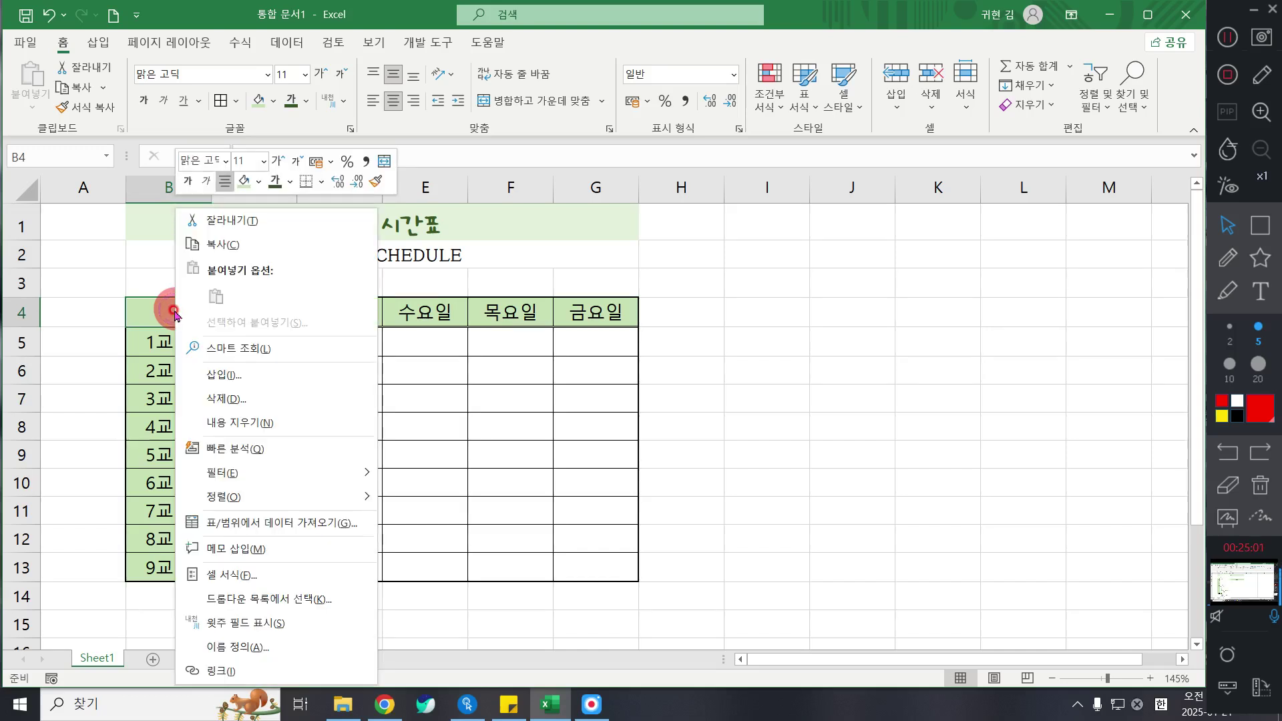
pyautogui.click(253, 575)
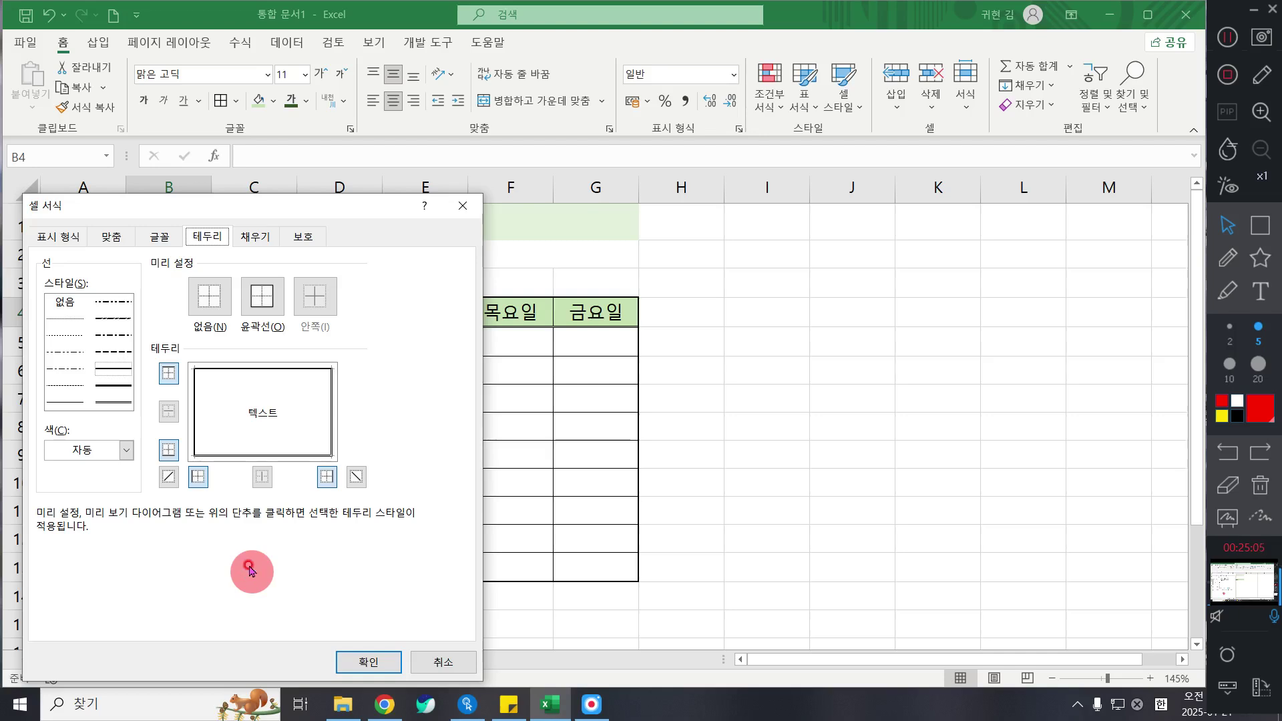
pyautogui.click(71, 403)
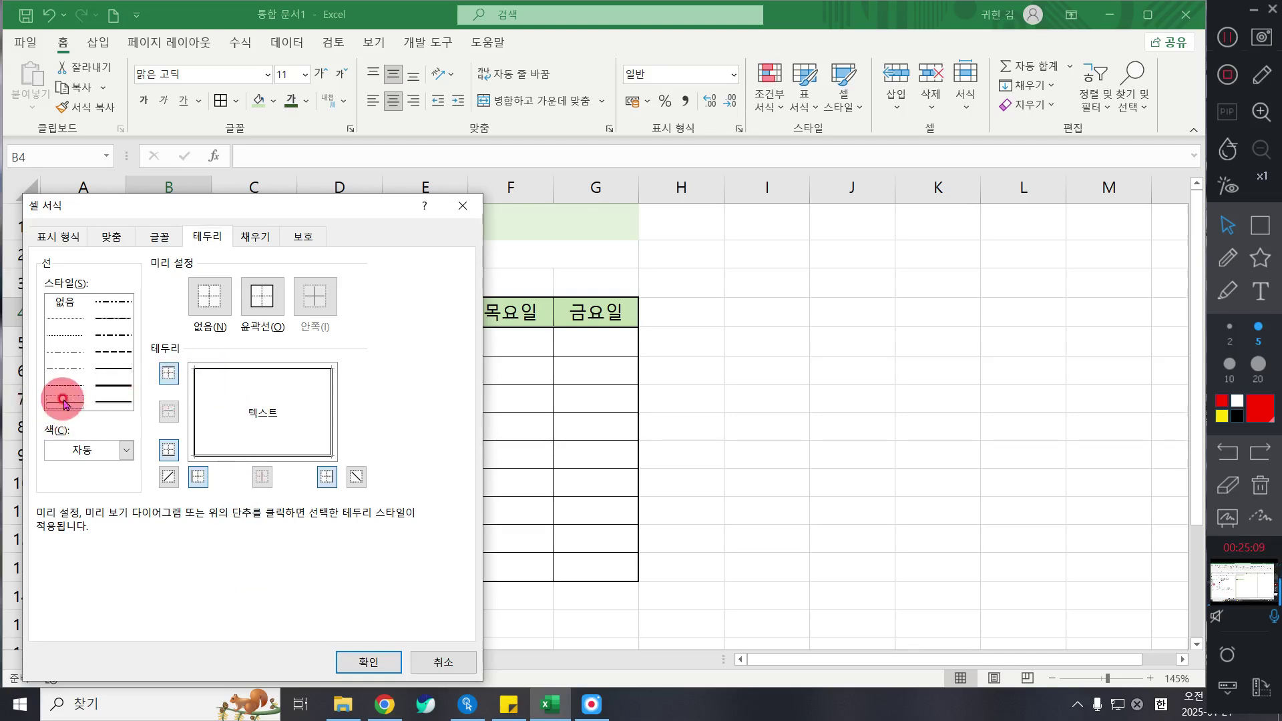
pyautogui.click(357, 477)
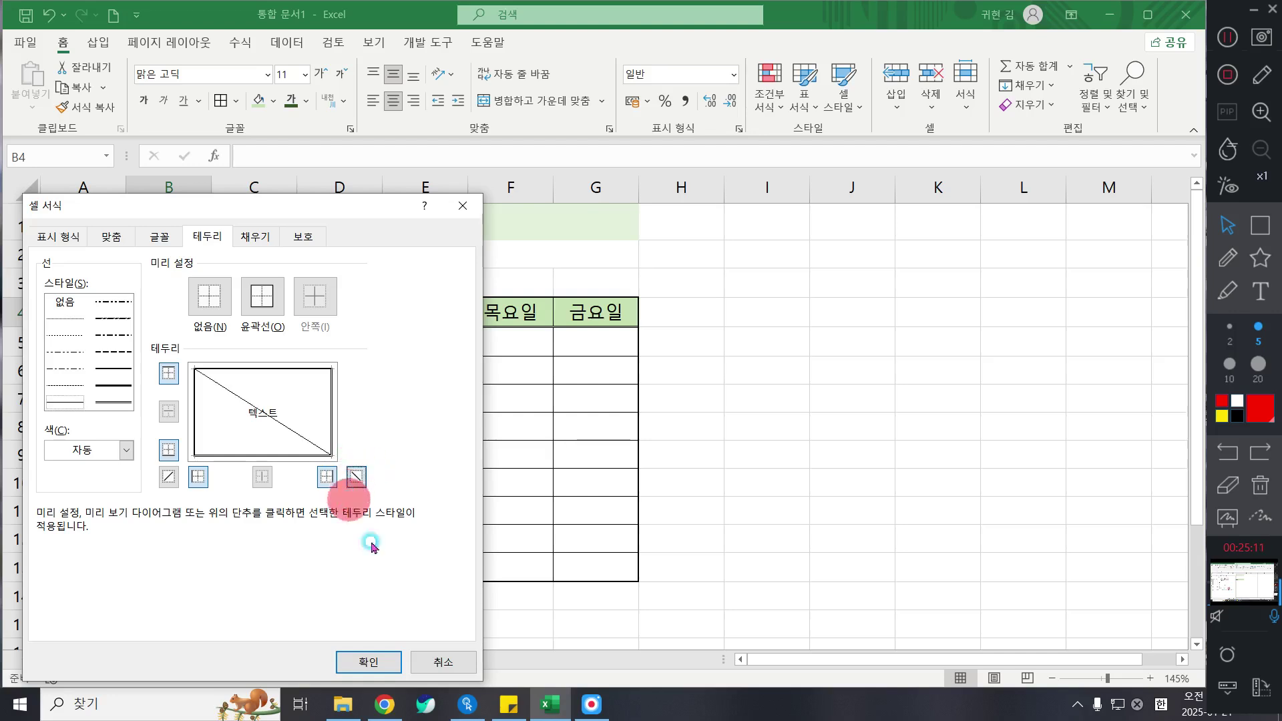
pyautogui.click(372, 662)
pyautogui.click(429, 401)
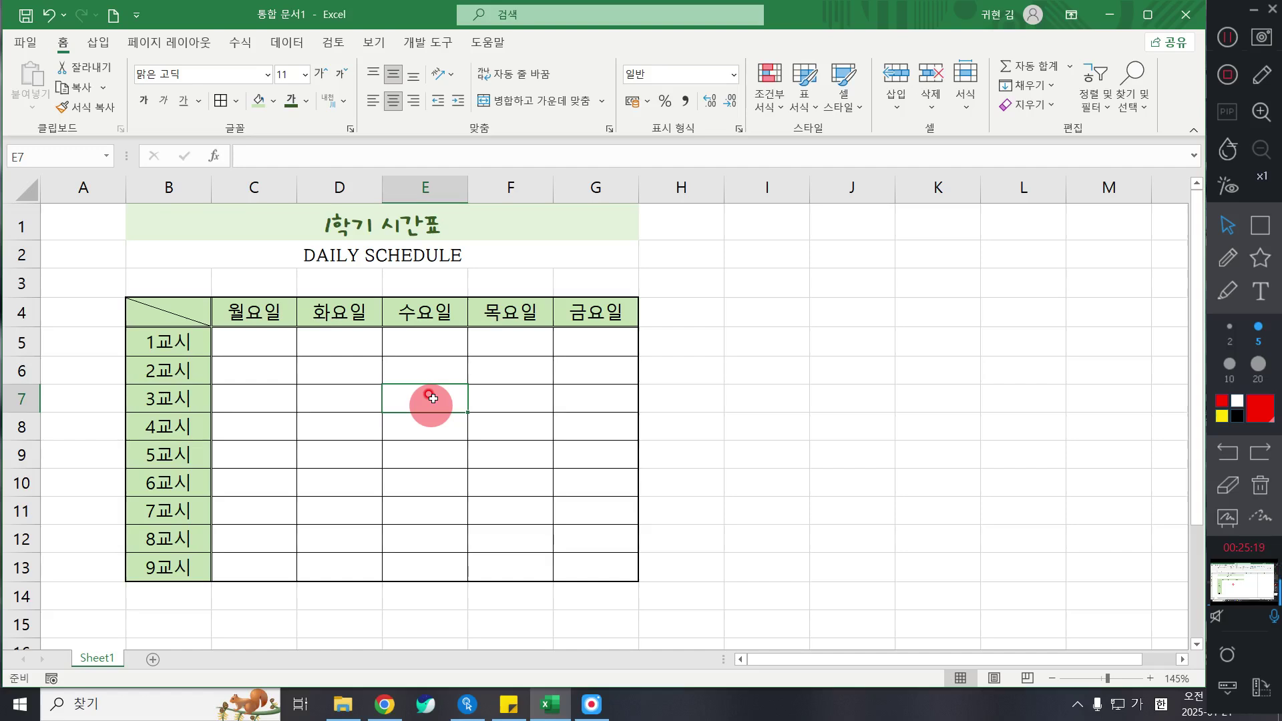
pyautogui.click(253, 369)
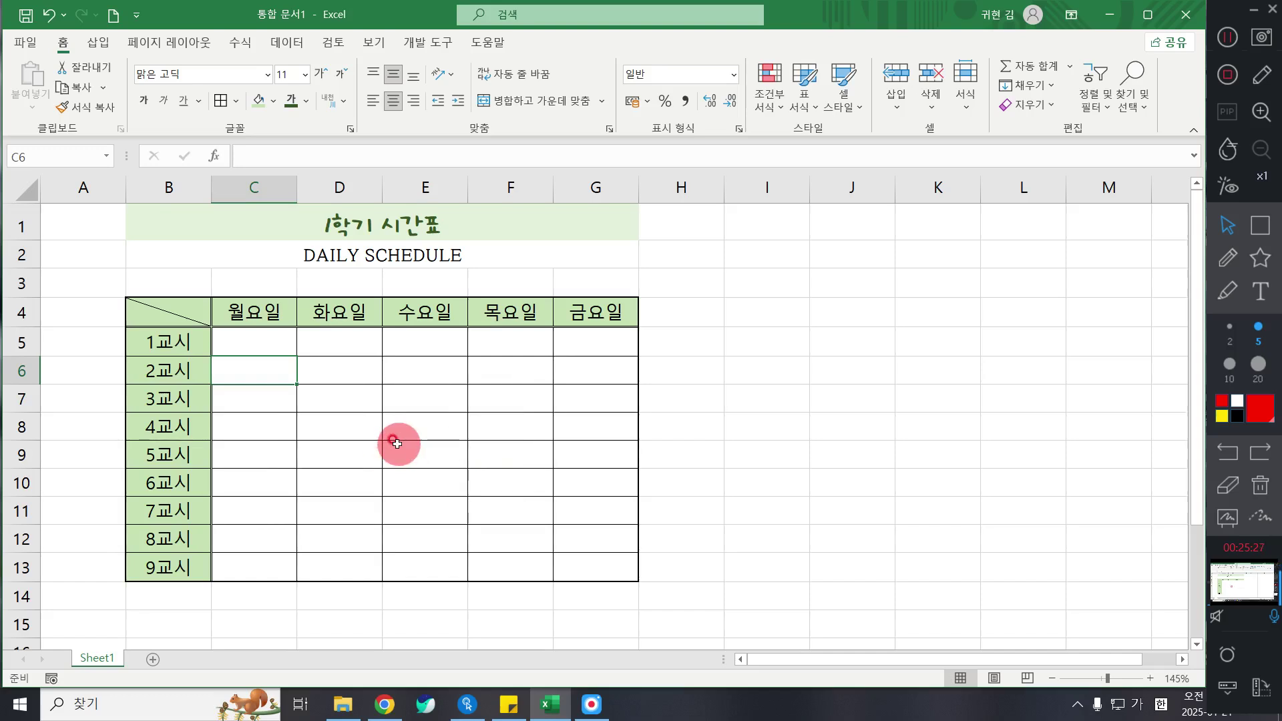
pyautogui.click(270, 460)
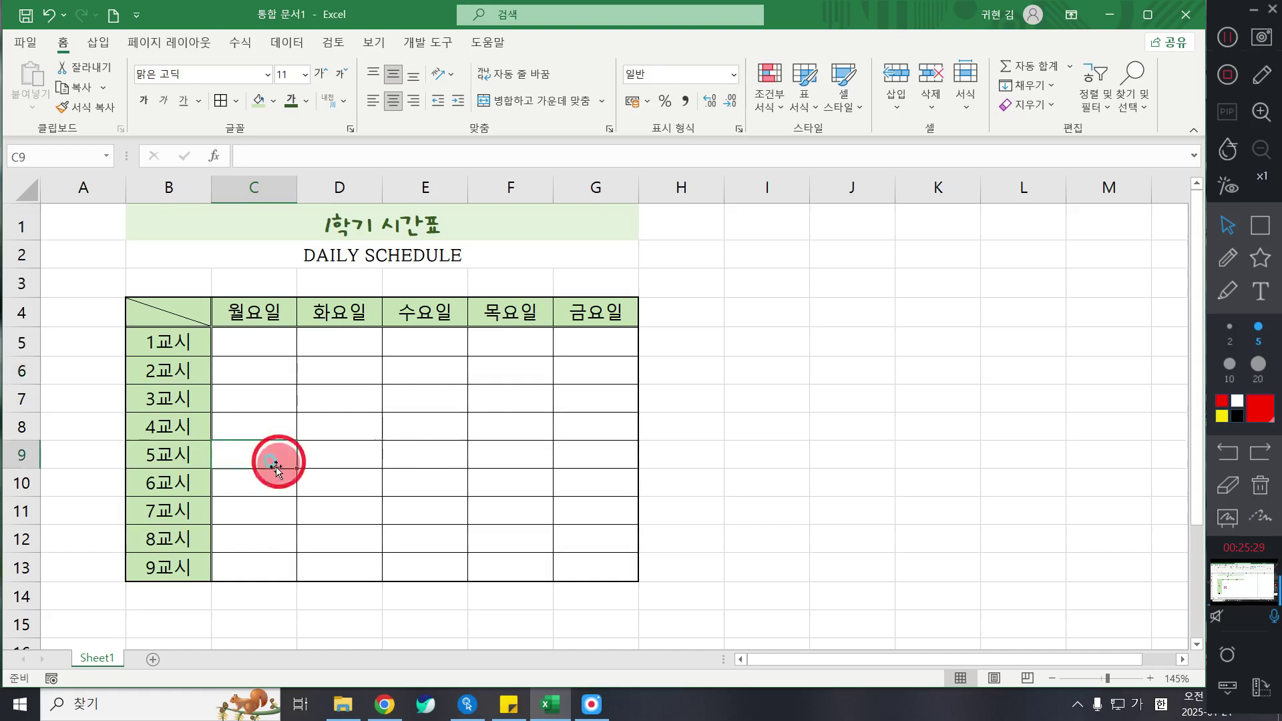